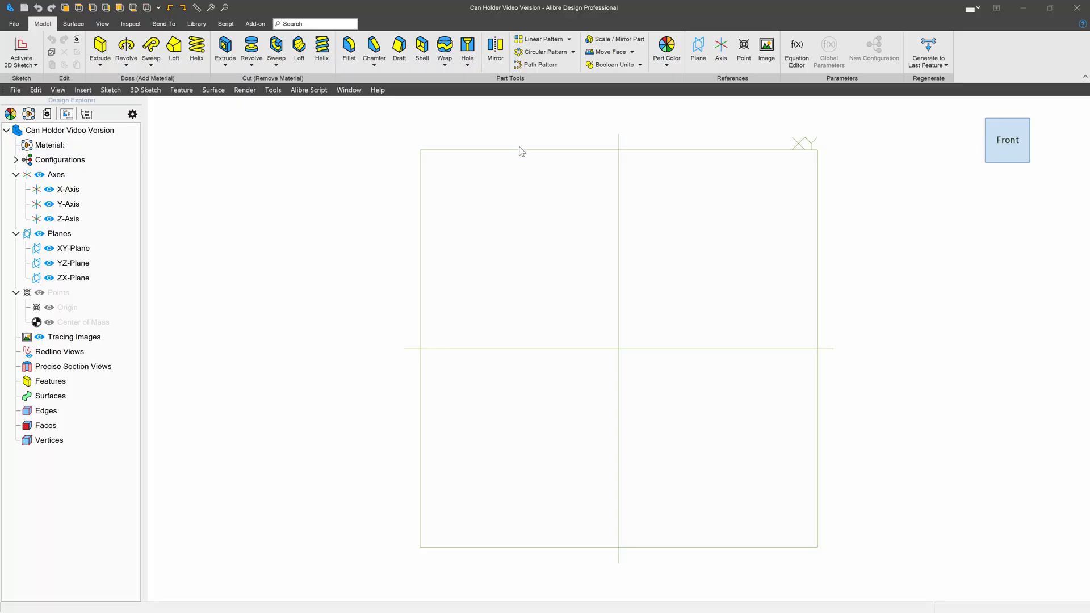
Start a 2D sketch on the XY plane and draw a rectangle about 1.03 in wide, centred on the origin
click(521, 150)
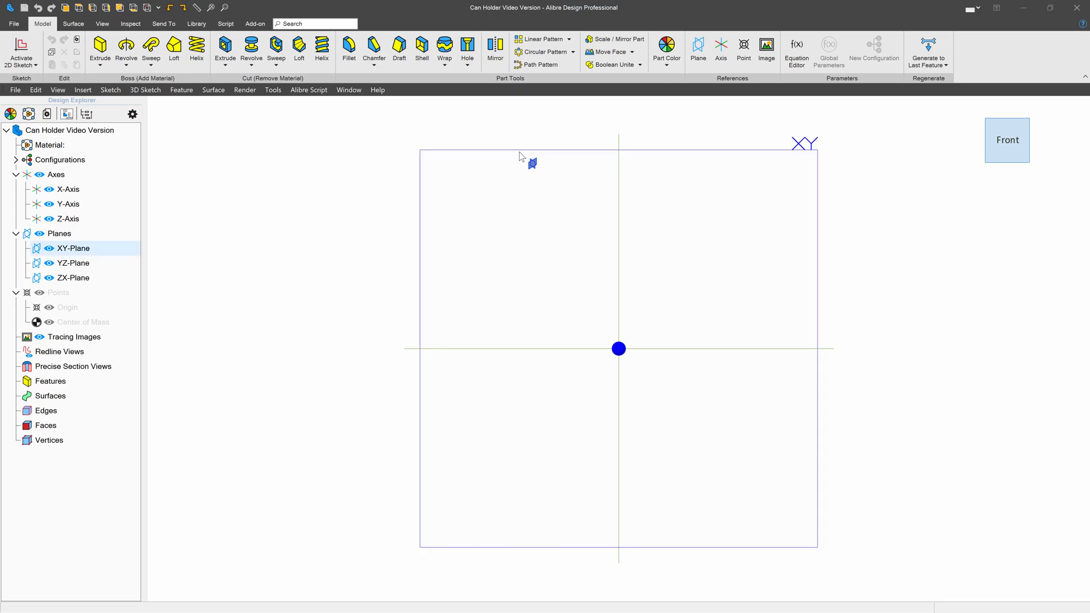
click(21, 51)
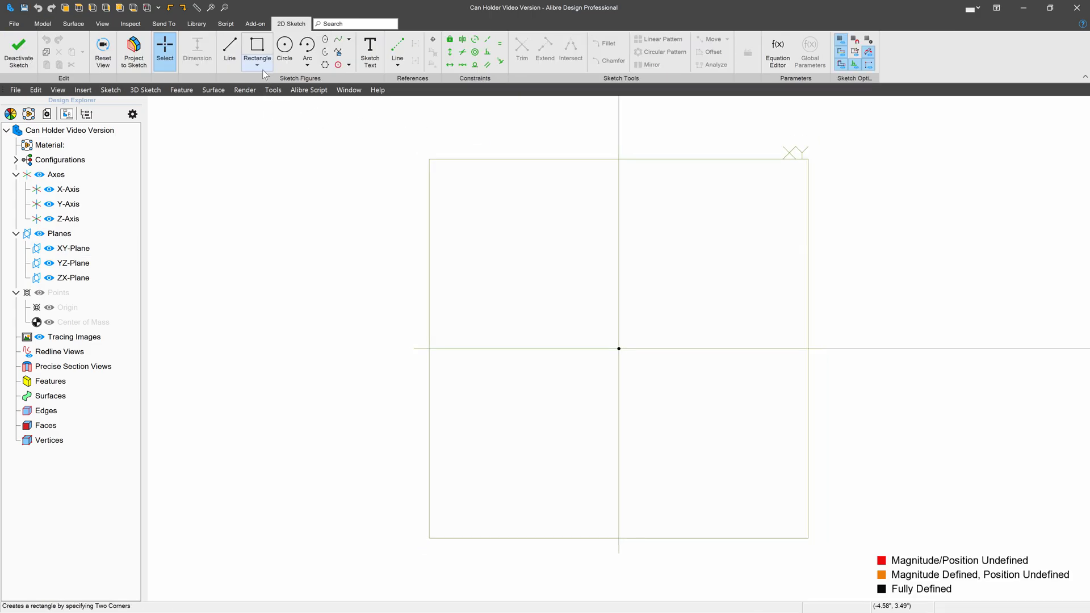
click(263, 69)
click(265, 117)
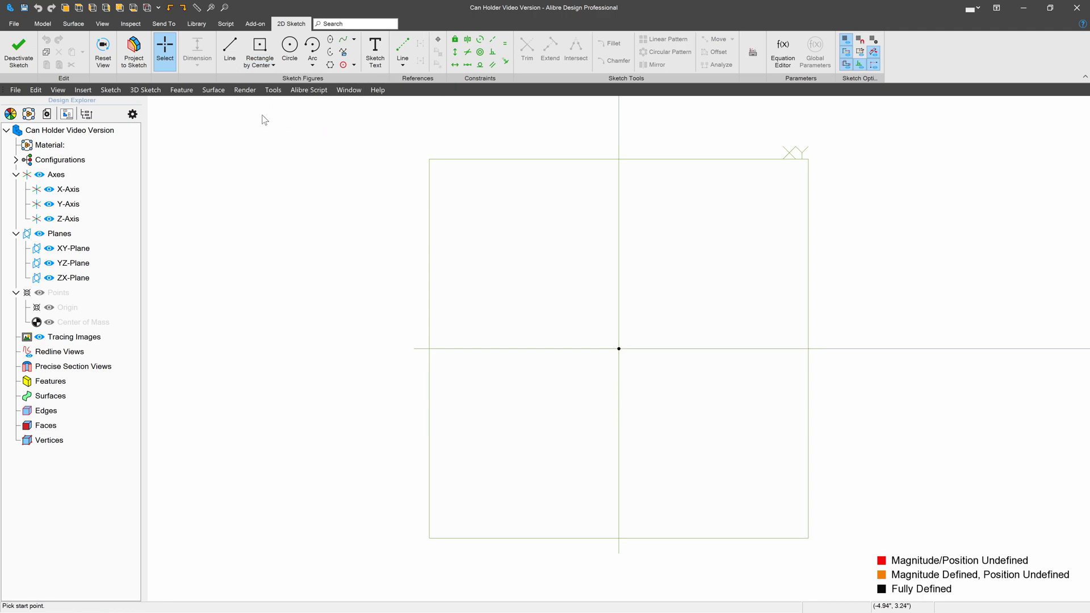
click(619, 348)
click(657, 299)
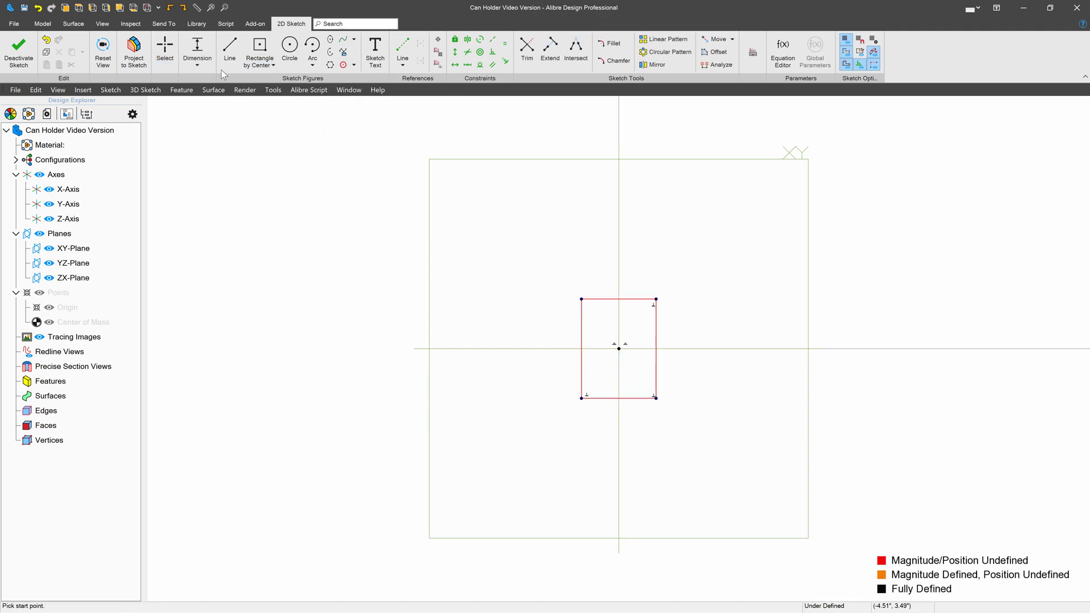
Dimension the rectangle to a width of .25 in and a height of .6 in
click(197, 46)
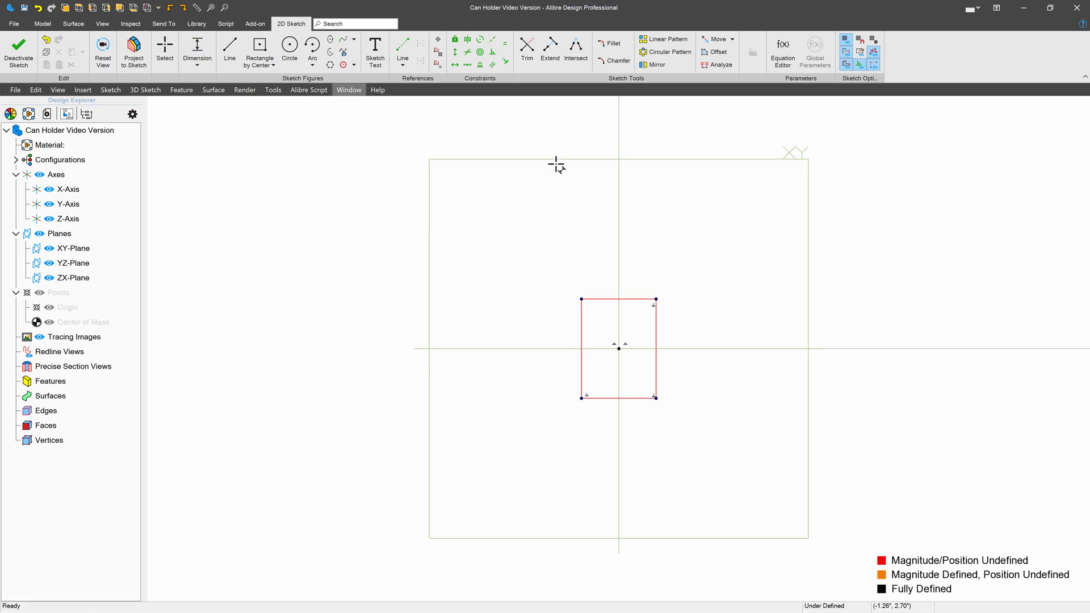
click(638, 298)
click(638, 262)
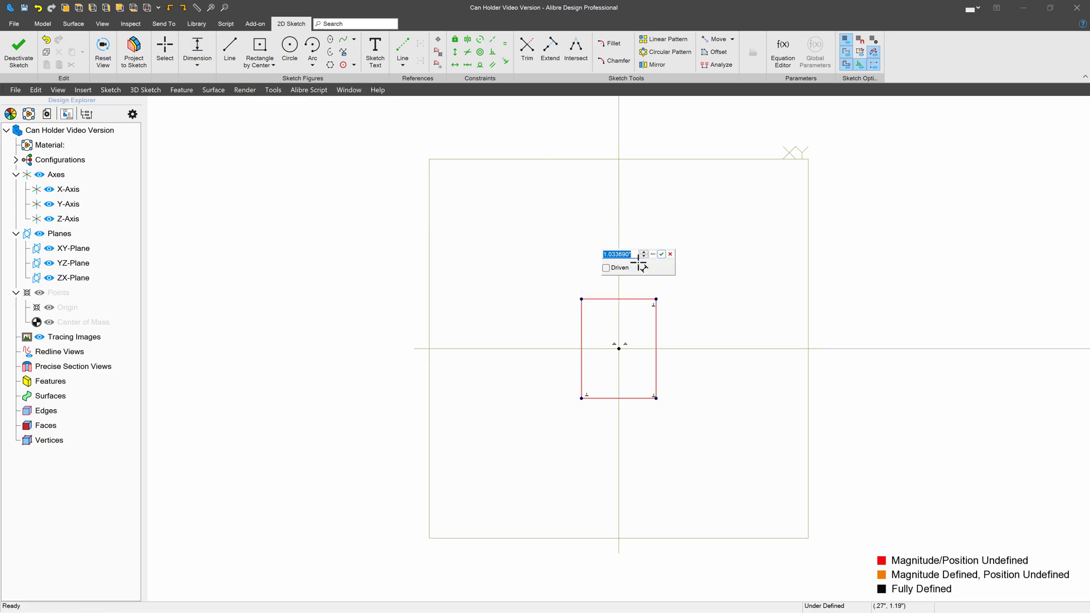
key(BackSpace)
text(.25)
key(Return)
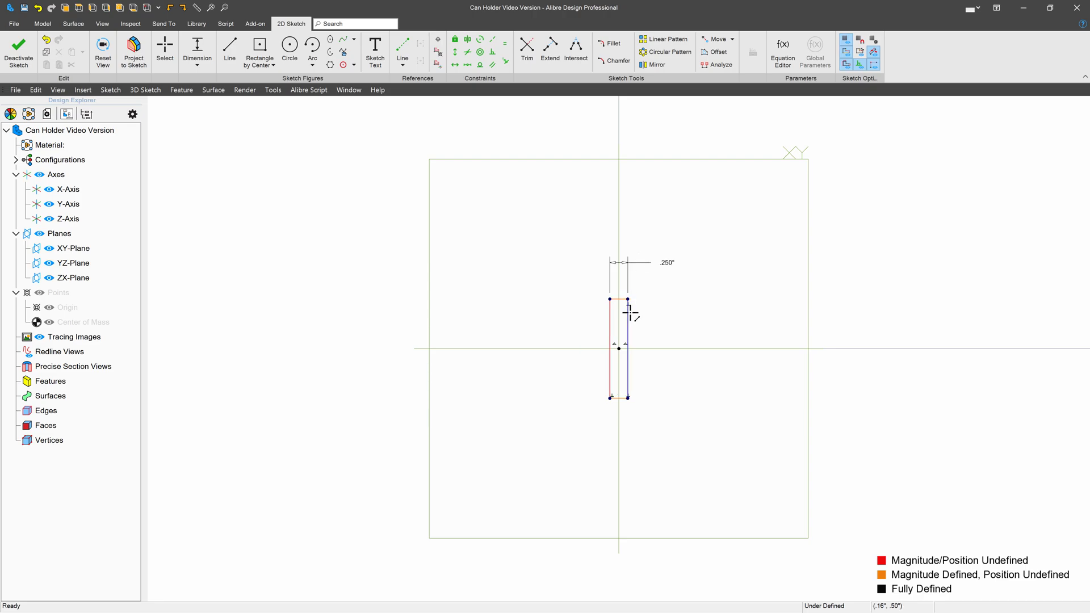
click(629, 314)
click(642, 314)
text(.6)
key(Return)
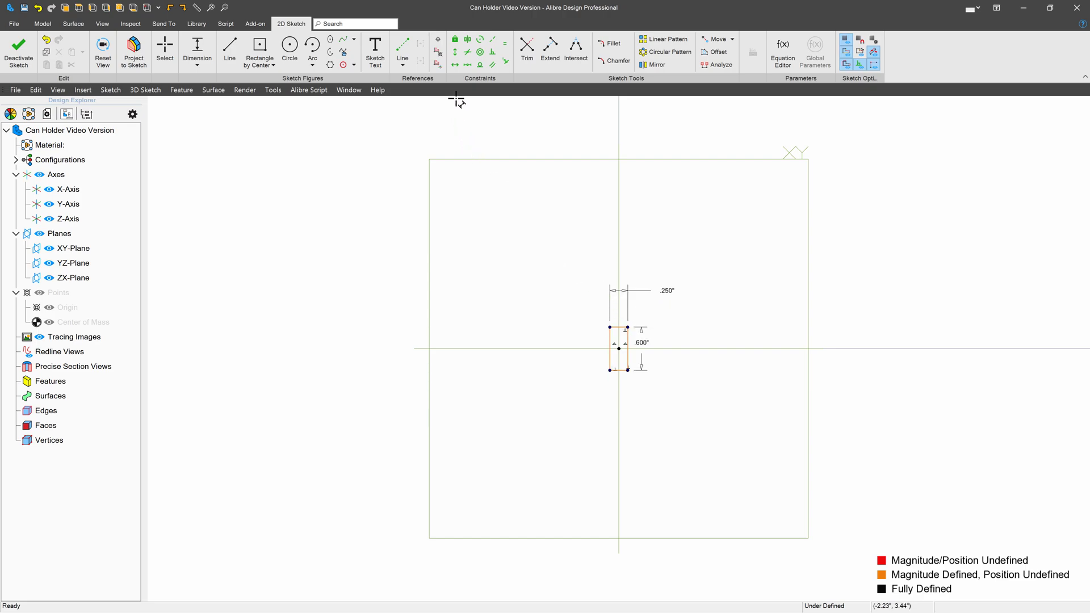
Constrain the rectangle's lower edge to be horizontal and close the sketch
click(455, 64)
scroll(601, 369, up, 2)
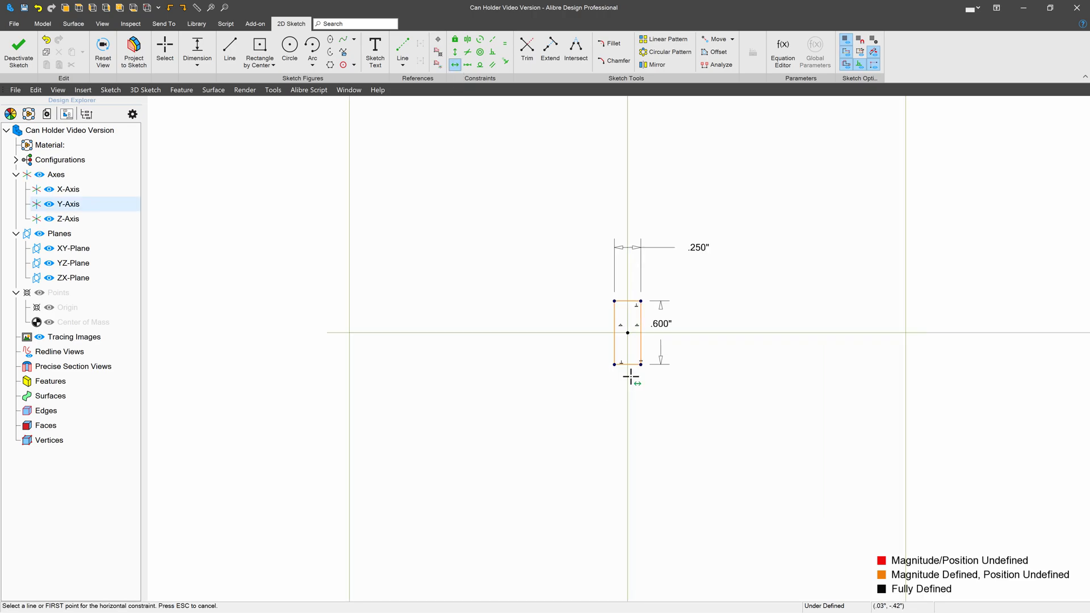
scroll(644, 360, up, 2)
click(628, 364)
click(19, 51)
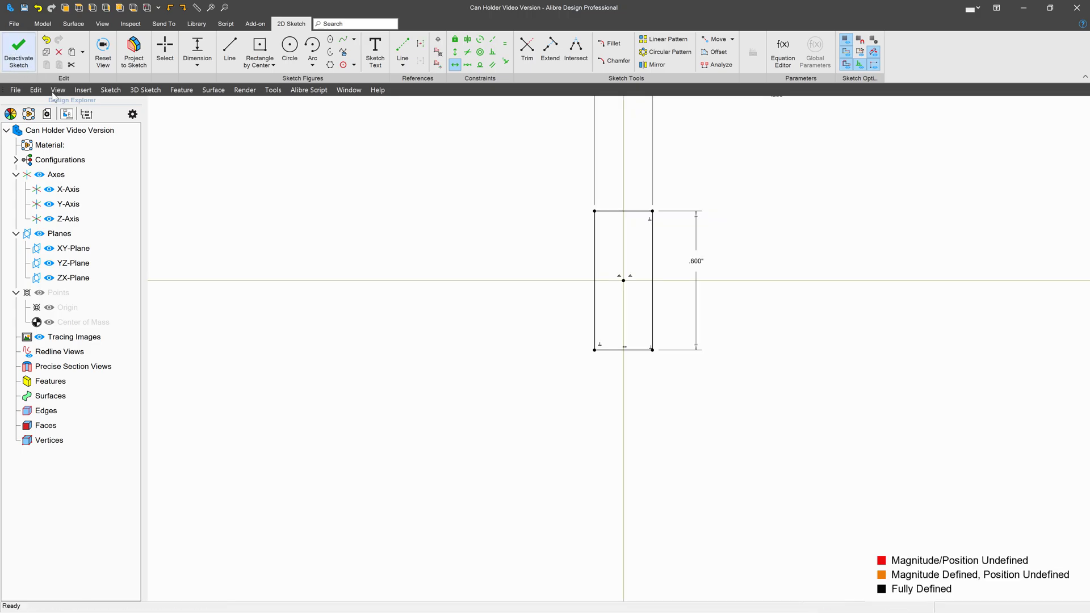
Insert a reference plane offset from the YZ plane, removing the preselected sketch from the plane's geometry selection
scroll(437, 362, down, 2)
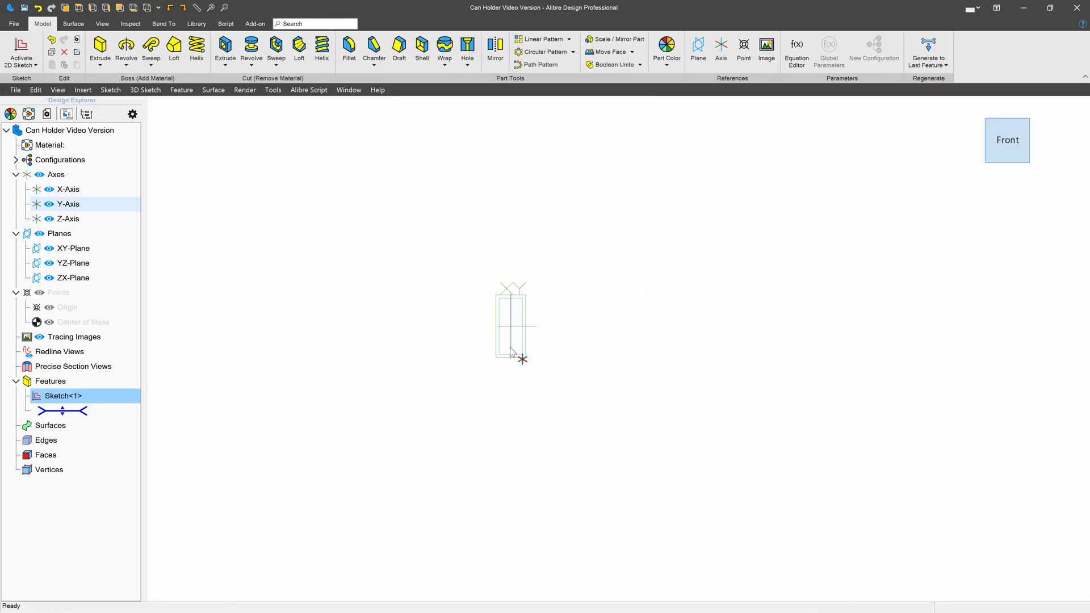
scroll(513, 352, down, 1)
mouse_move(522, 380)
right_down()
mouse_move(509, 387)
mouse_move(518, 389)
right_up()
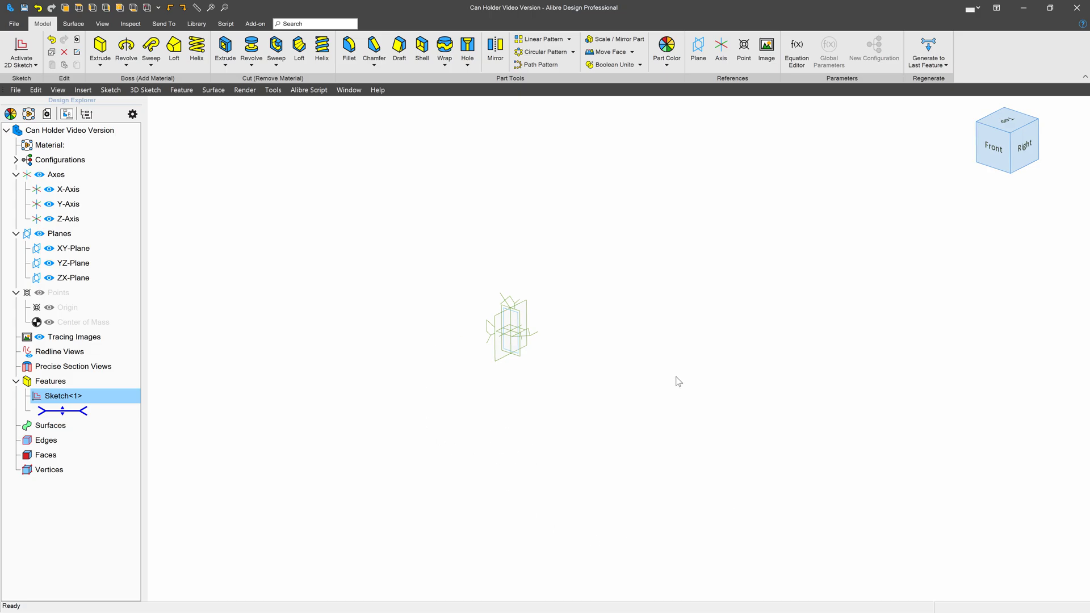
click(698, 49)
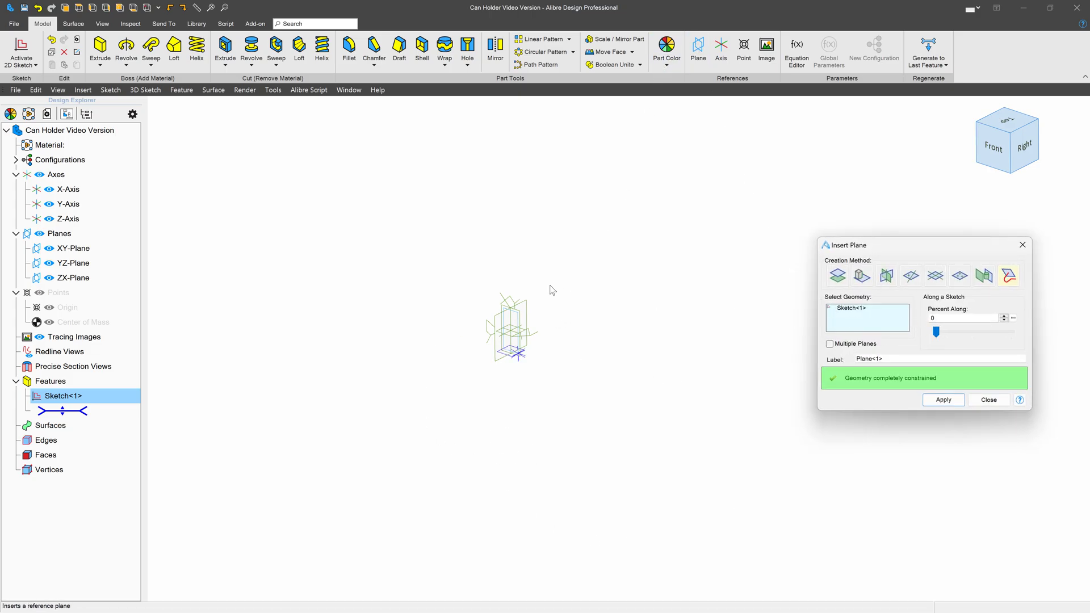
right_click(857, 312)
click(912, 327)
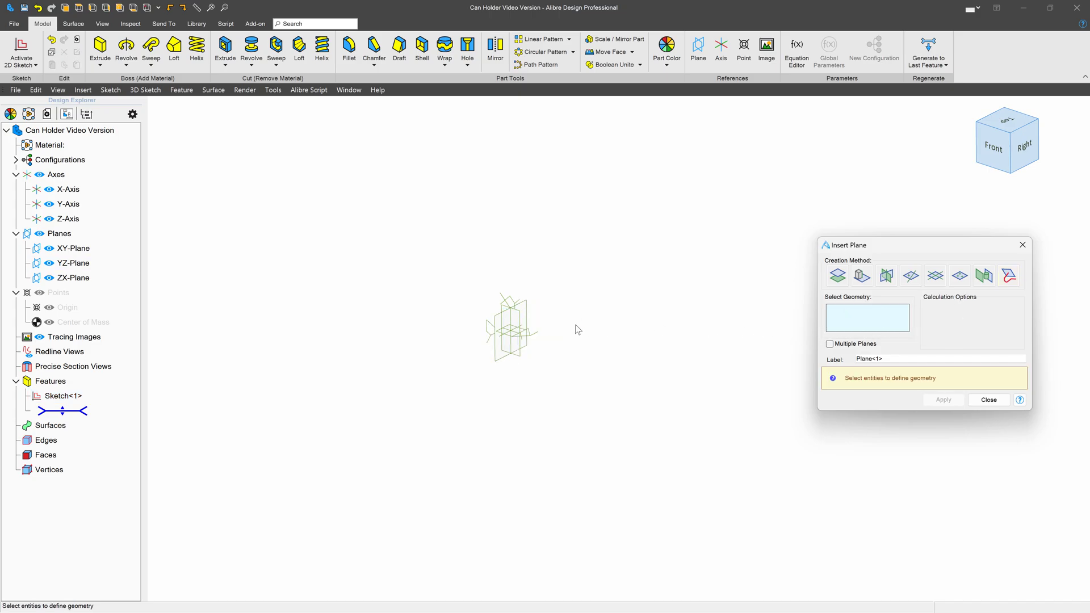
click(517, 307)
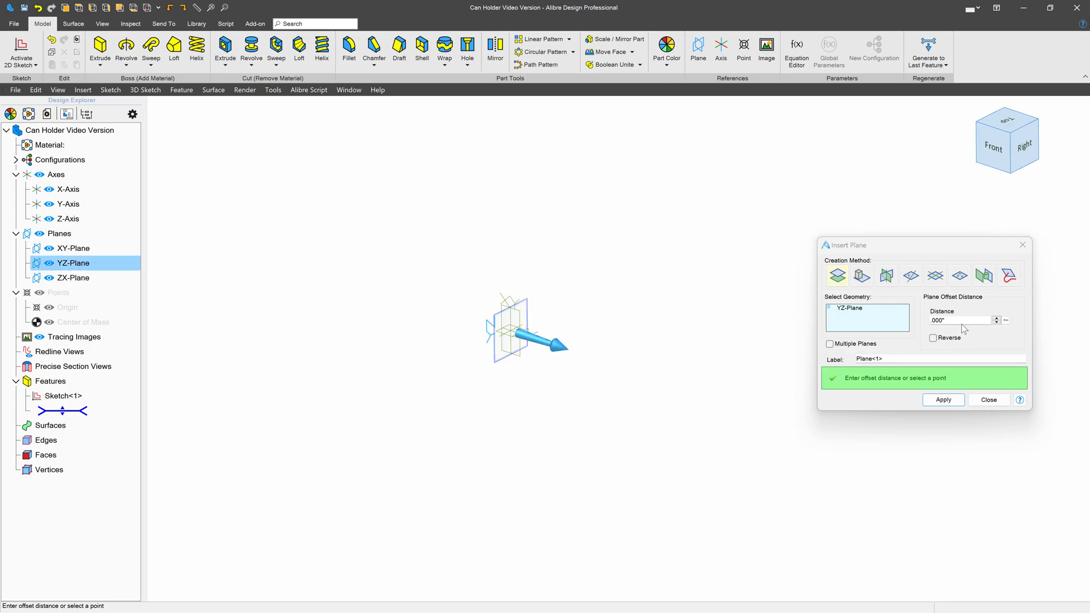
click(963, 322)
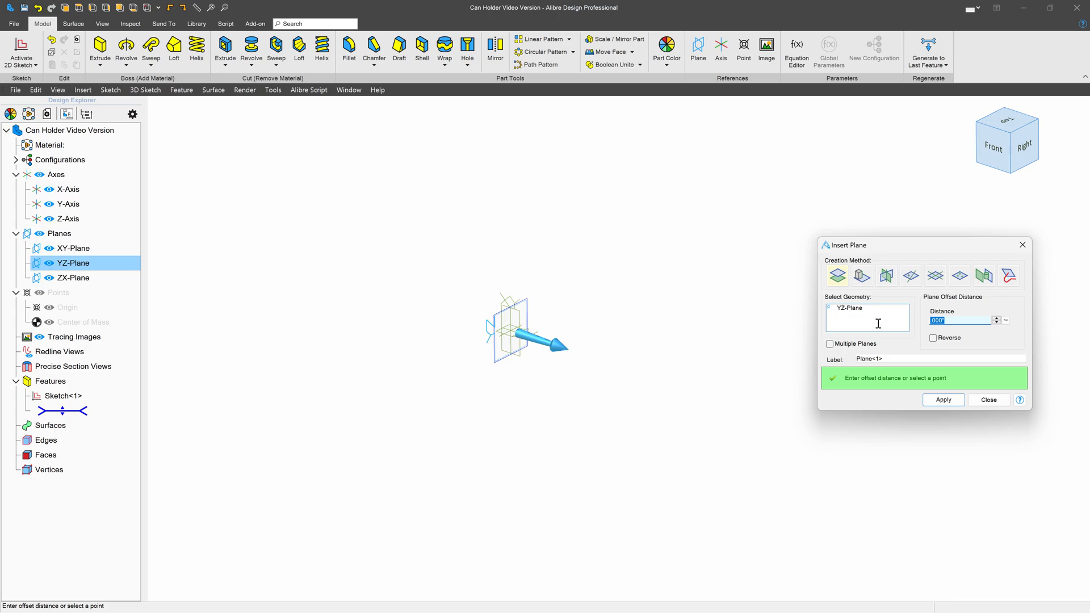
text(2)
text(()
text(.125)
key(Return)
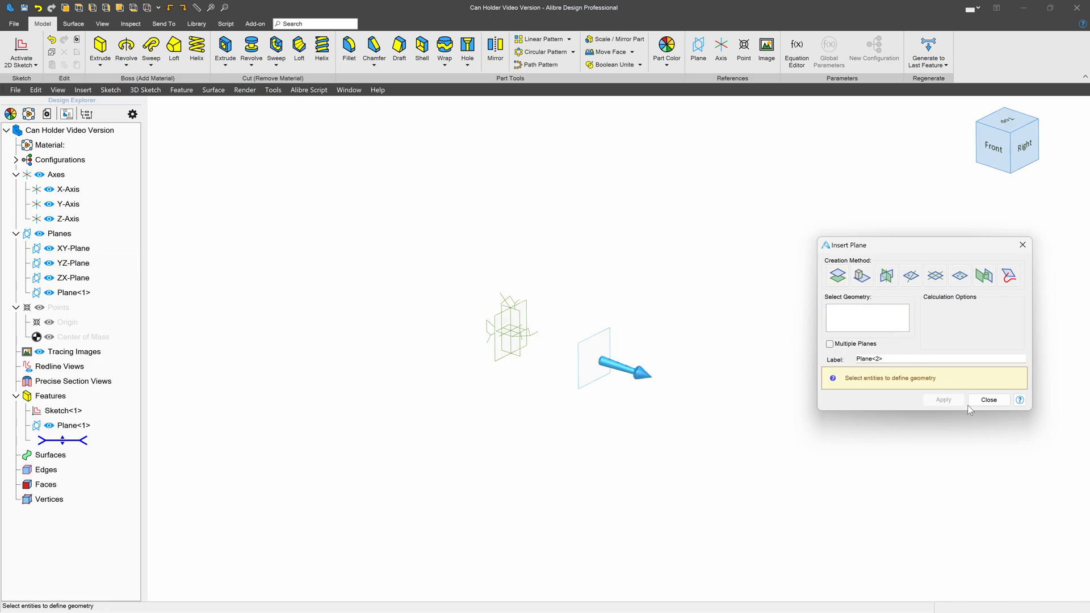
click(988, 400)
Insert a reference axis where the XY plane and the new offset plane intersect
scroll(583, 352, up, 2)
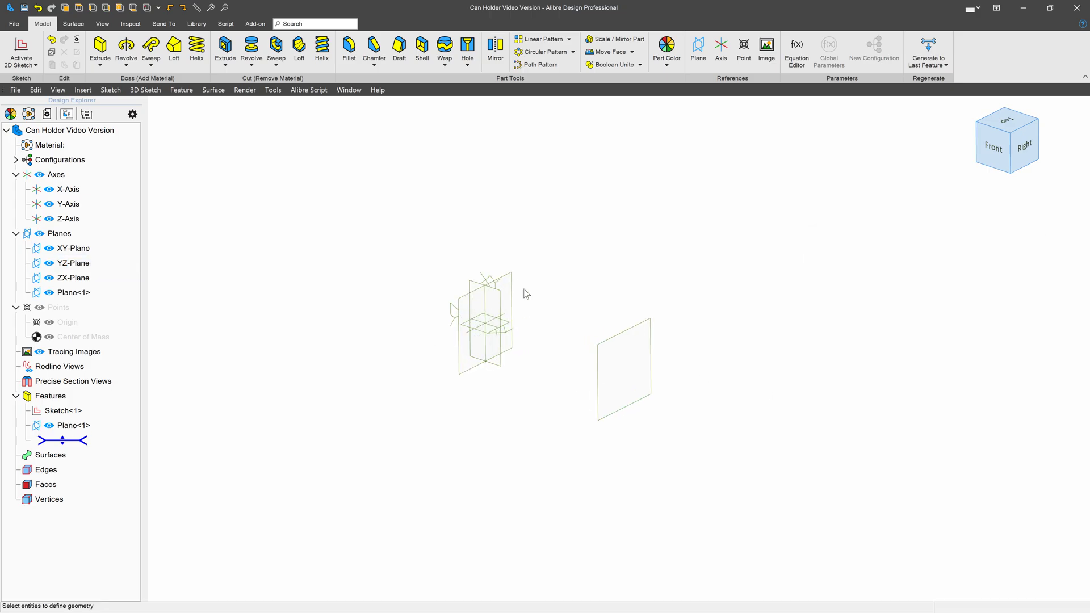
click(718, 62)
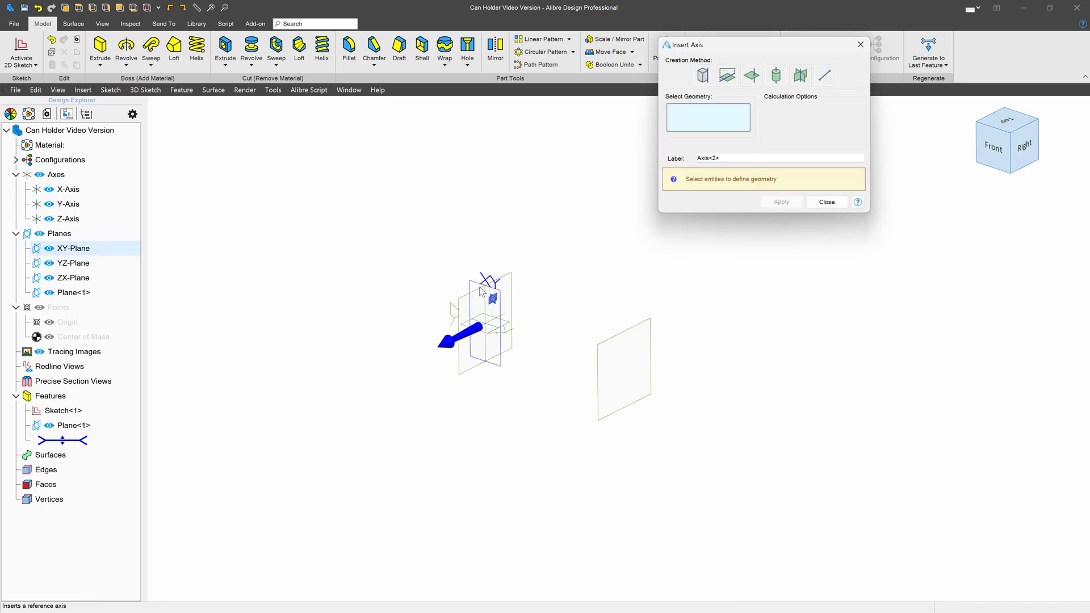
click(500, 292)
click(618, 338)
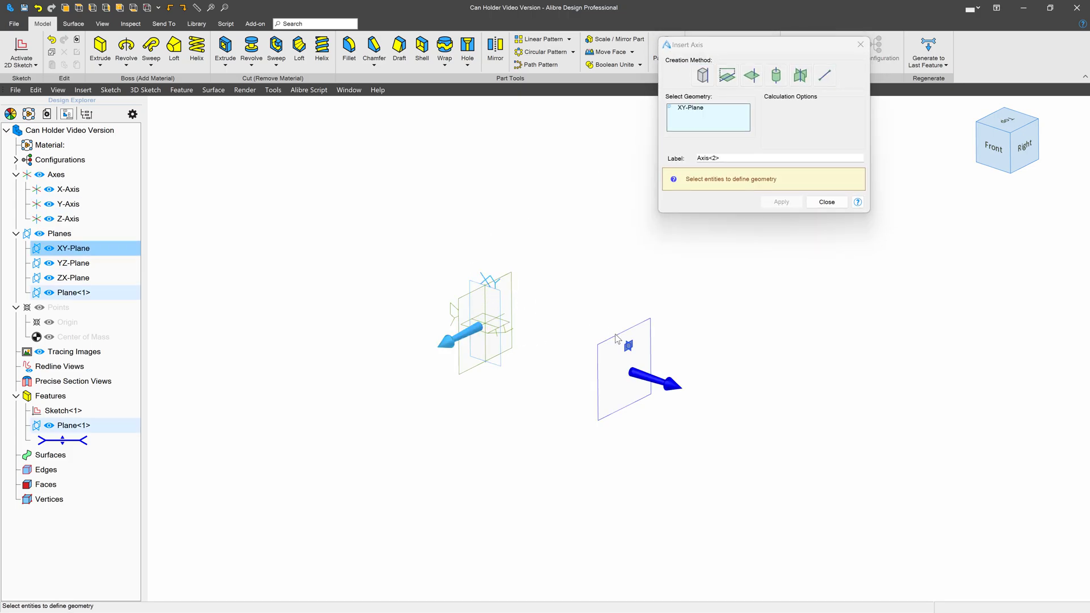
click(783, 202)
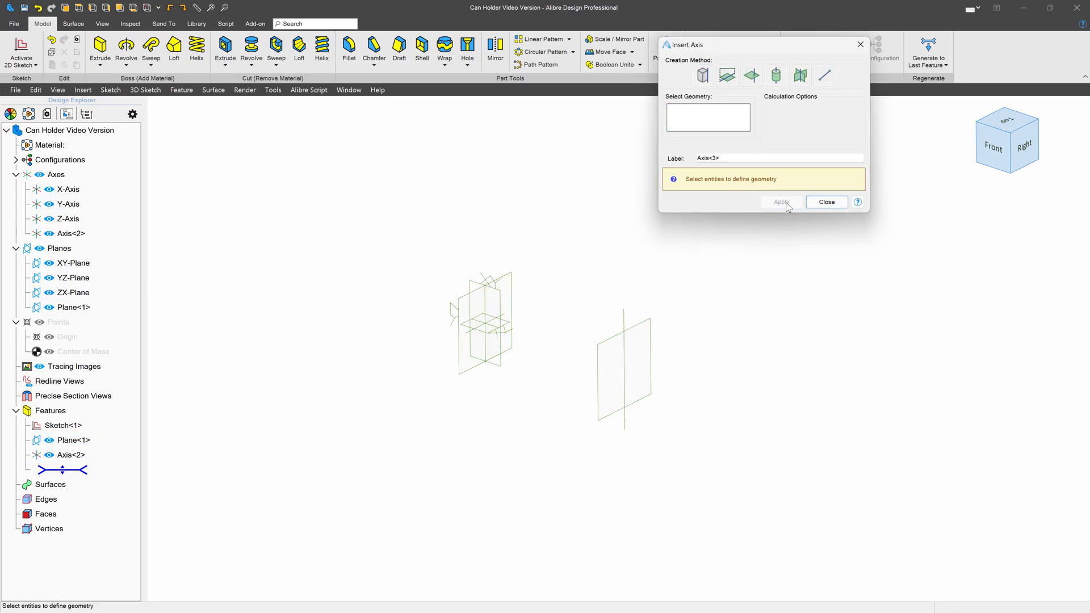
click(826, 202)
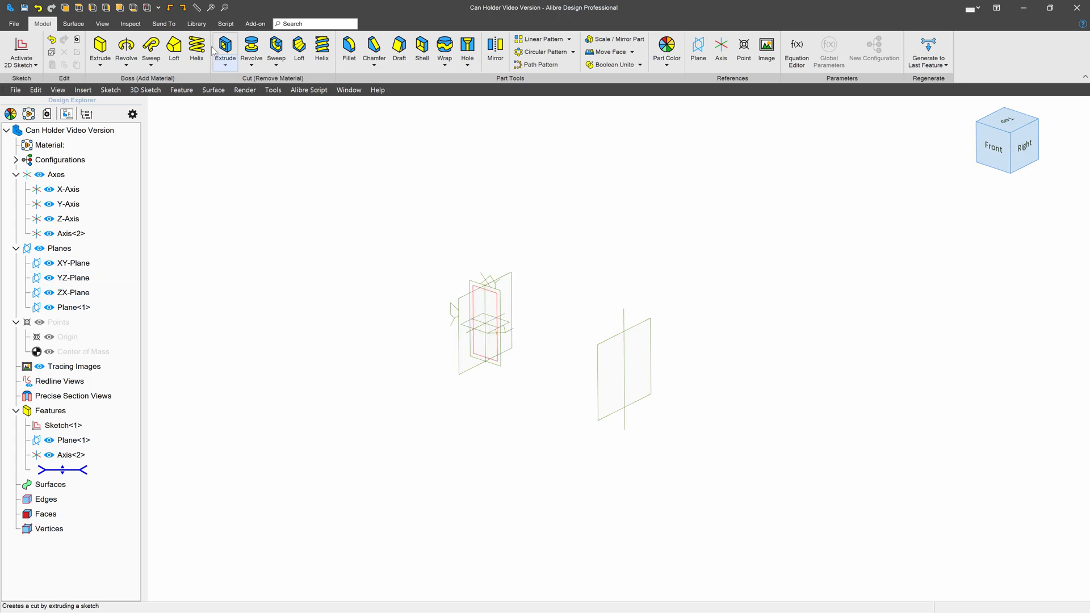
click(101, 24)
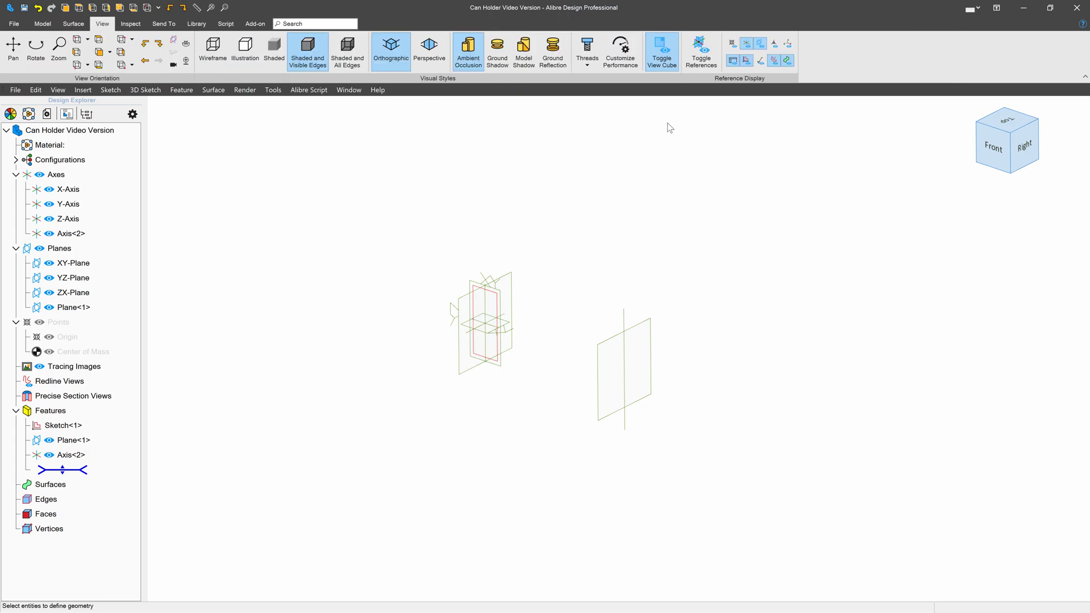
click(748, 61)
click(748, 62)
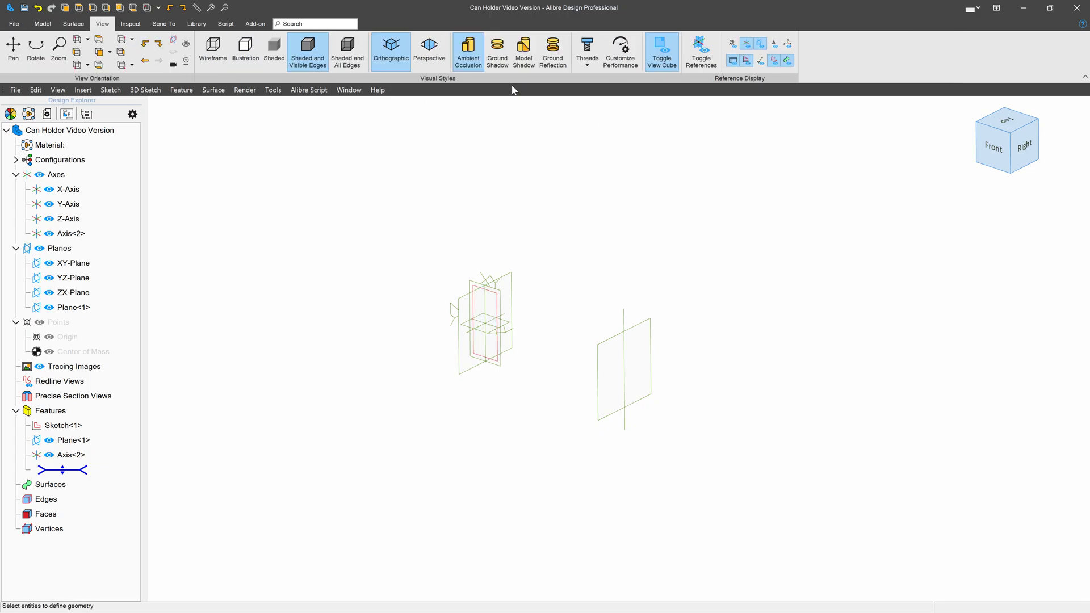
click(43, 24)
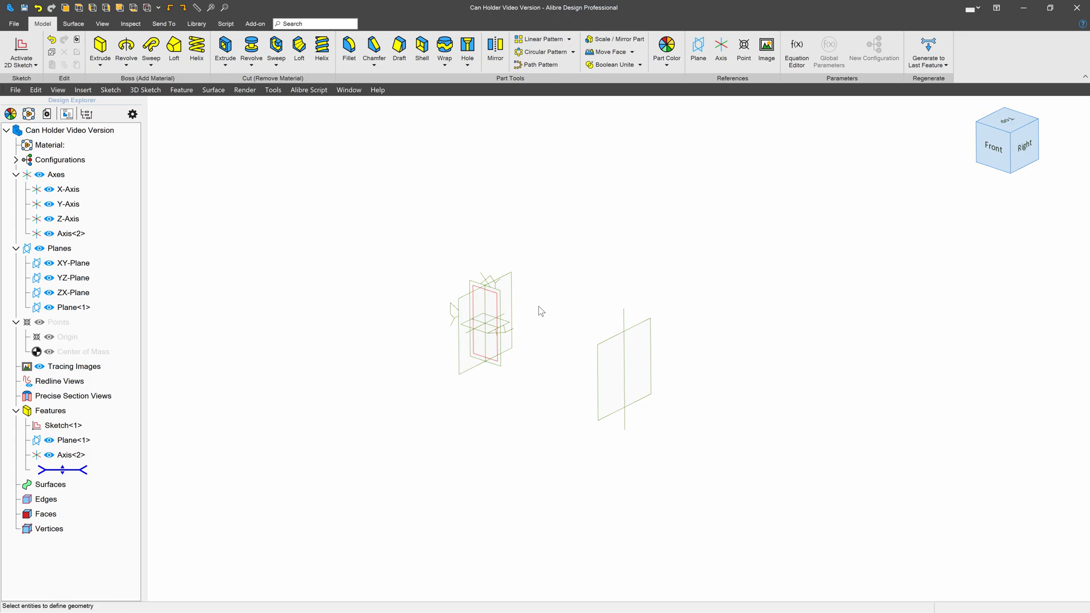
Start a helical boss from the rectangle sketch around the new axis and set its height to 8 in
scroll(541, 311, up, 2)
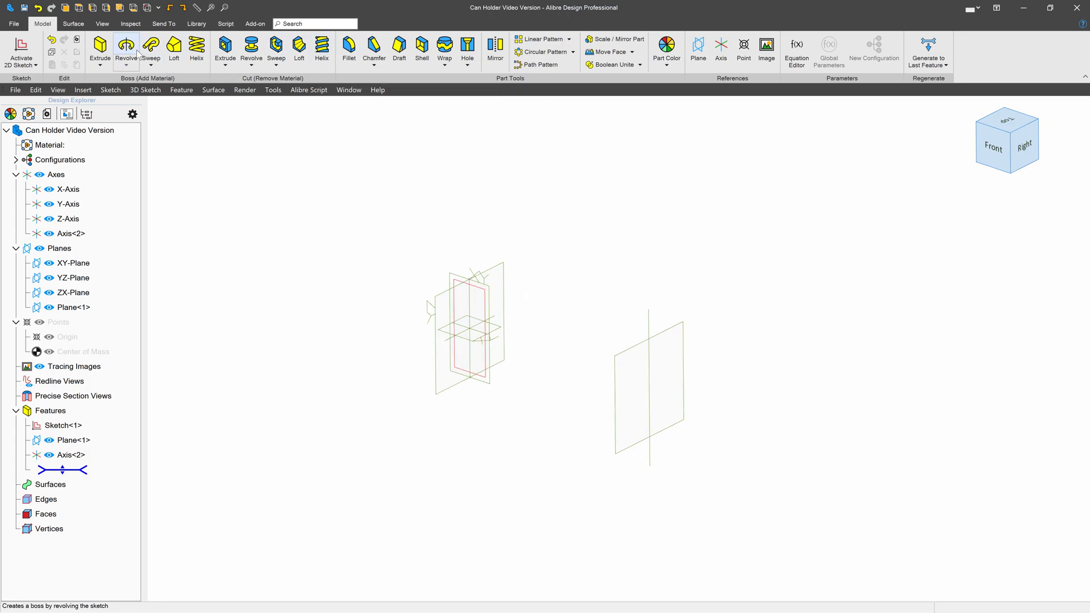
click(197, 50)
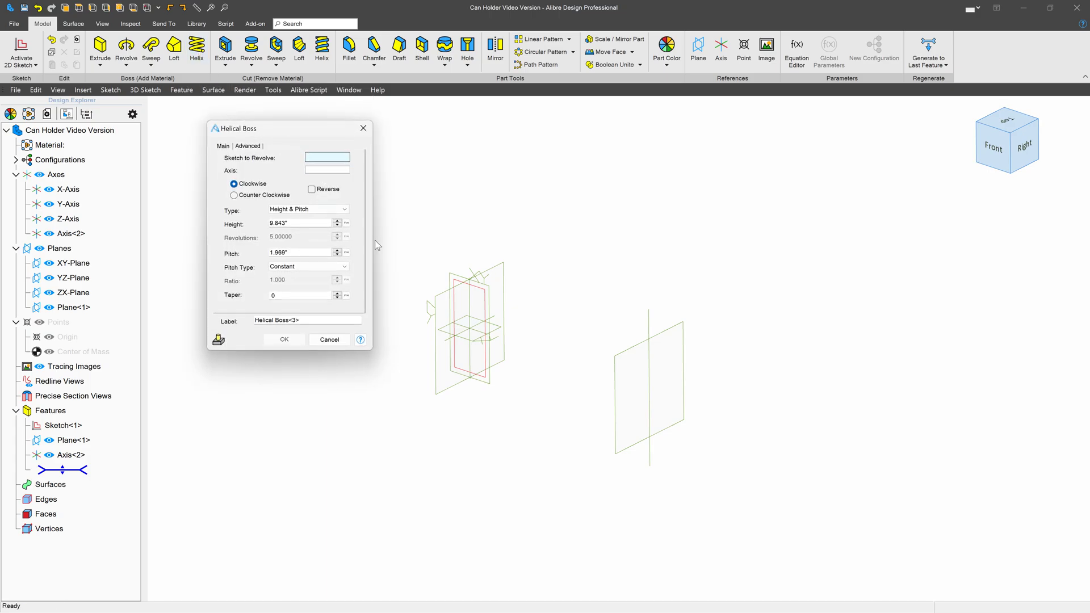
click(467, 291)
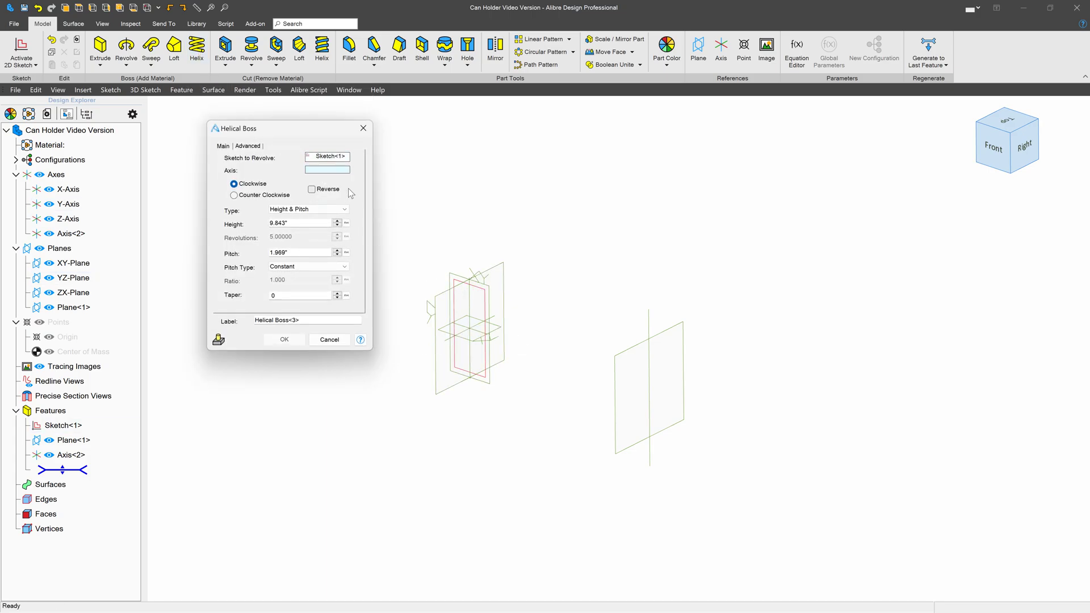
click(648, 326)
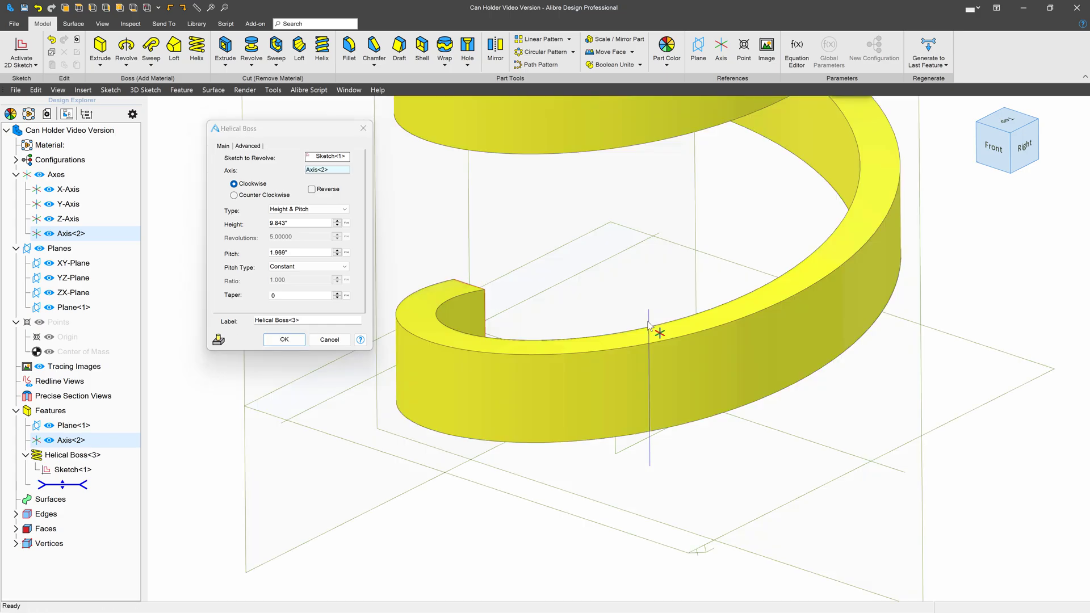
click(226, 223)
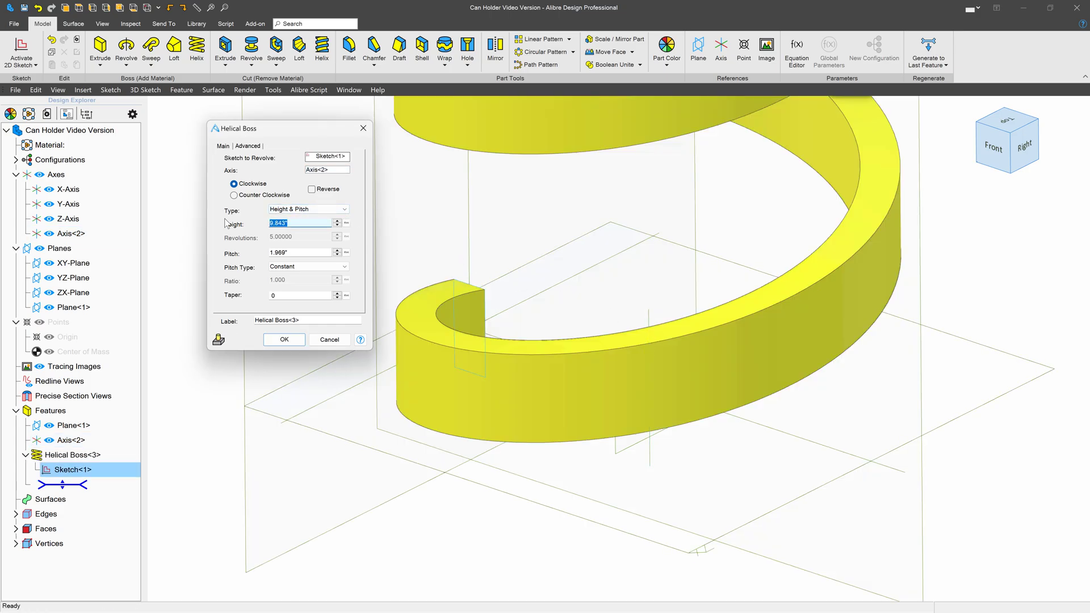
text(8)
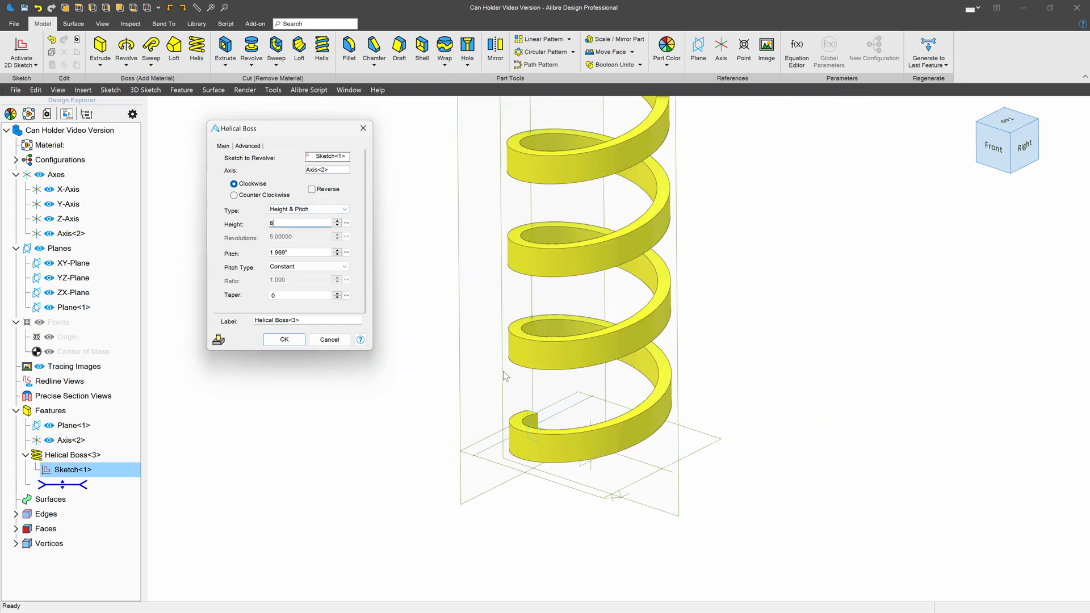
key(Tab)
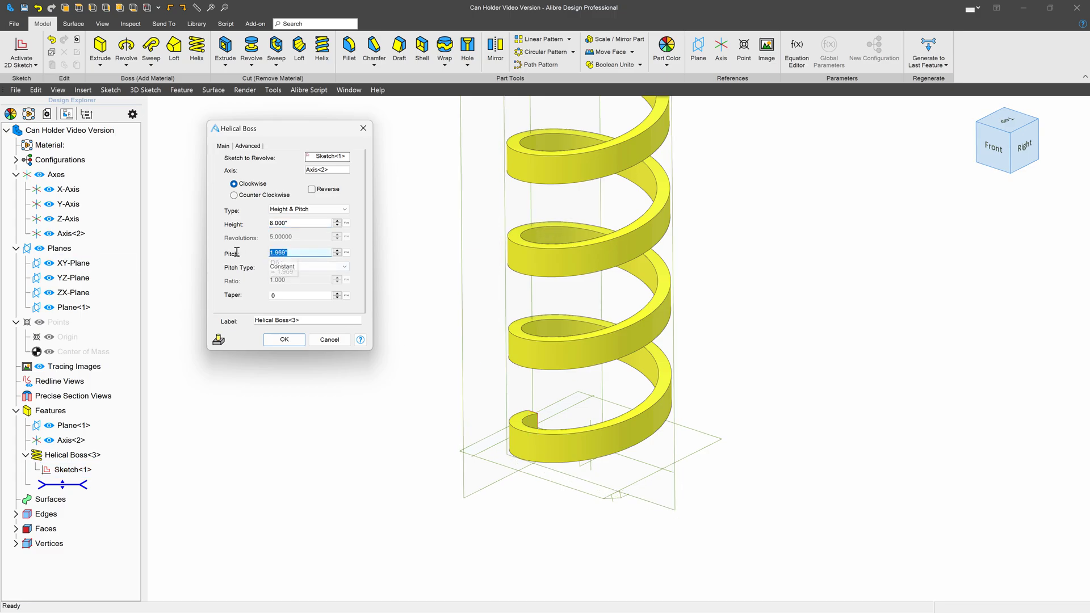
Define the helical boss by Height & Revolution with 1 revolution and create it
click(283, 210)
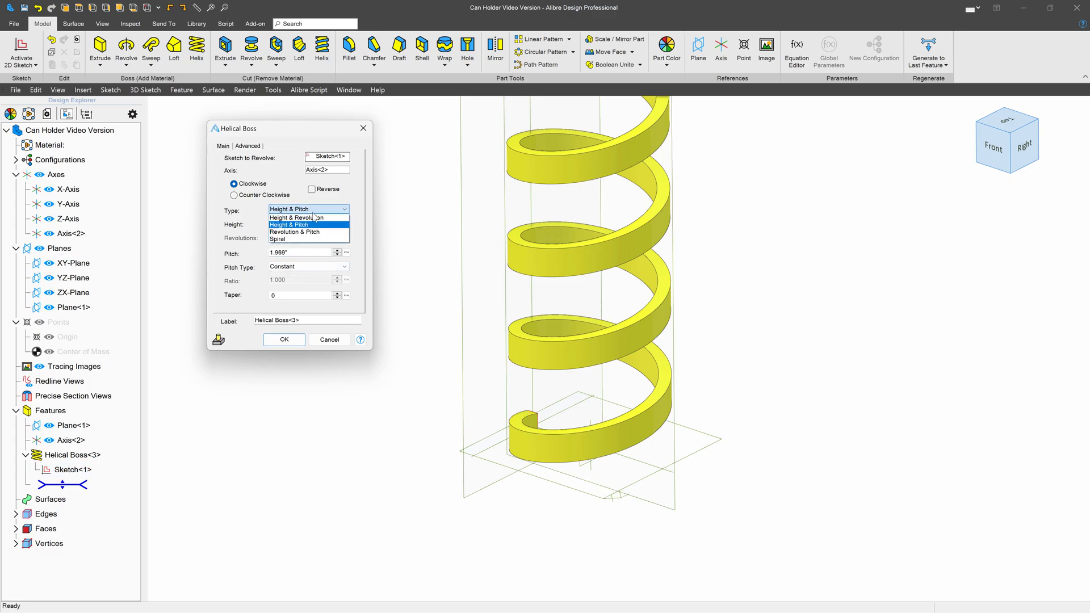
click(296, 217)
click(305, 237)
double_click(305, 237)
text(1)
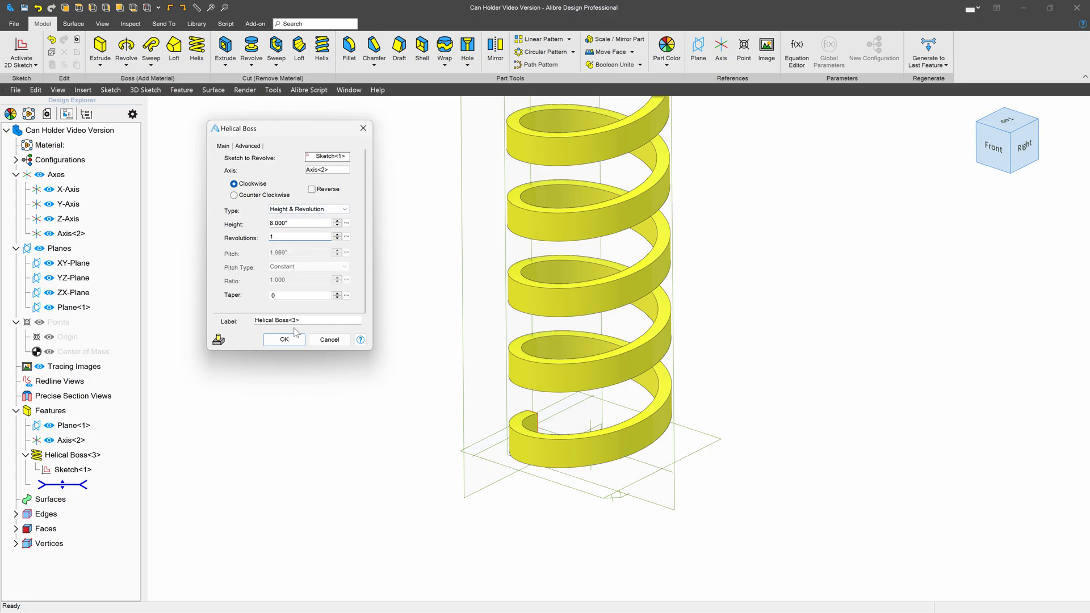
click(295, 335)
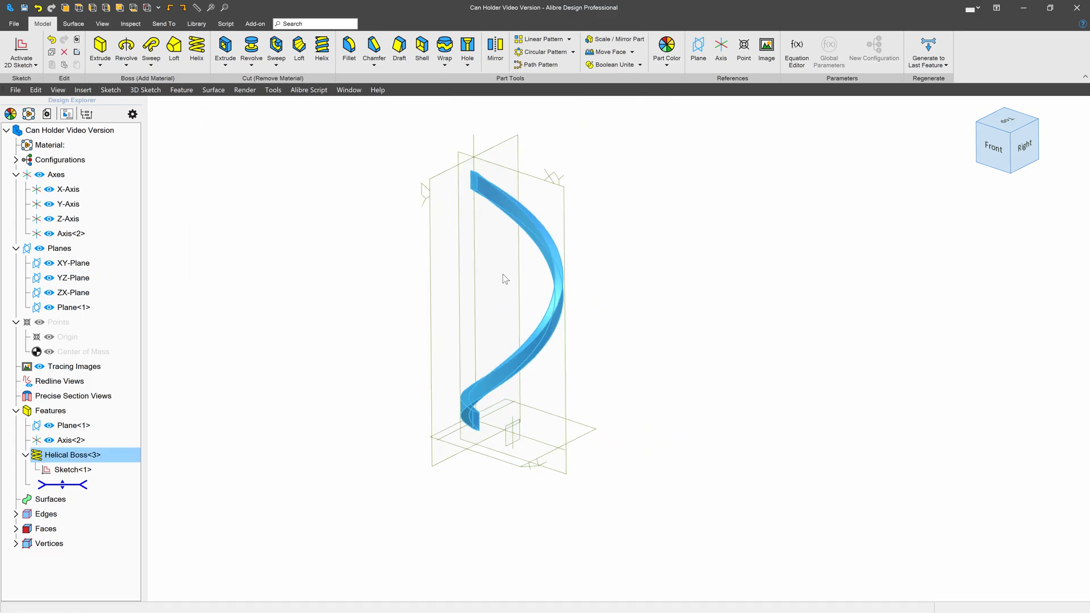
Create a sketch on the XY plane and project the strip's rectangle sketch into it, maintaining association to the source entity
scroll(505, 255, up, 1)
click(502, 317)
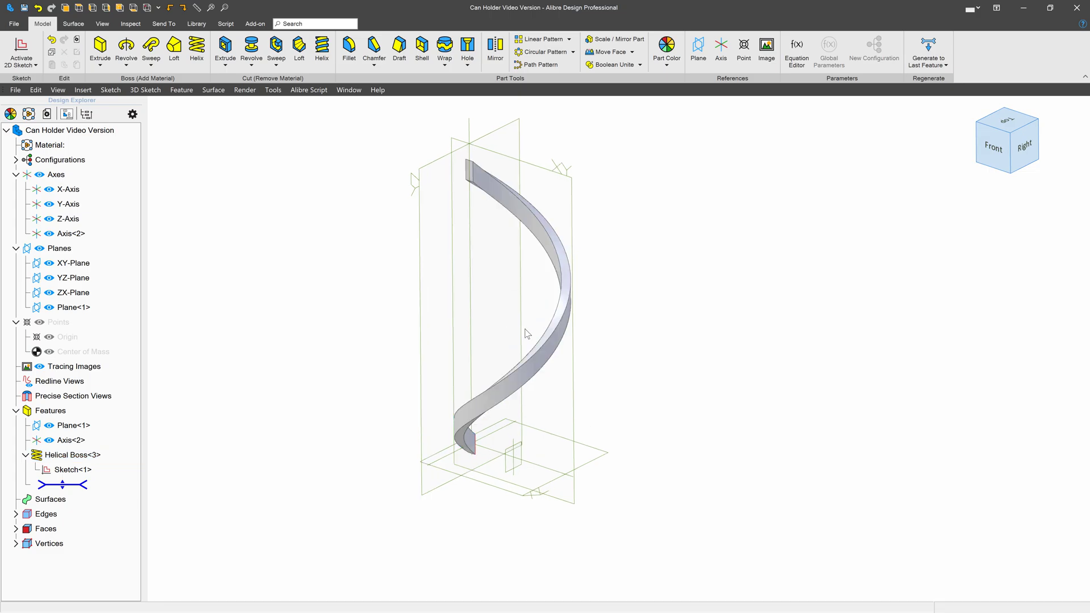
scroll(516, 320, up, 2)
click(593, 162)
click(7, 52)
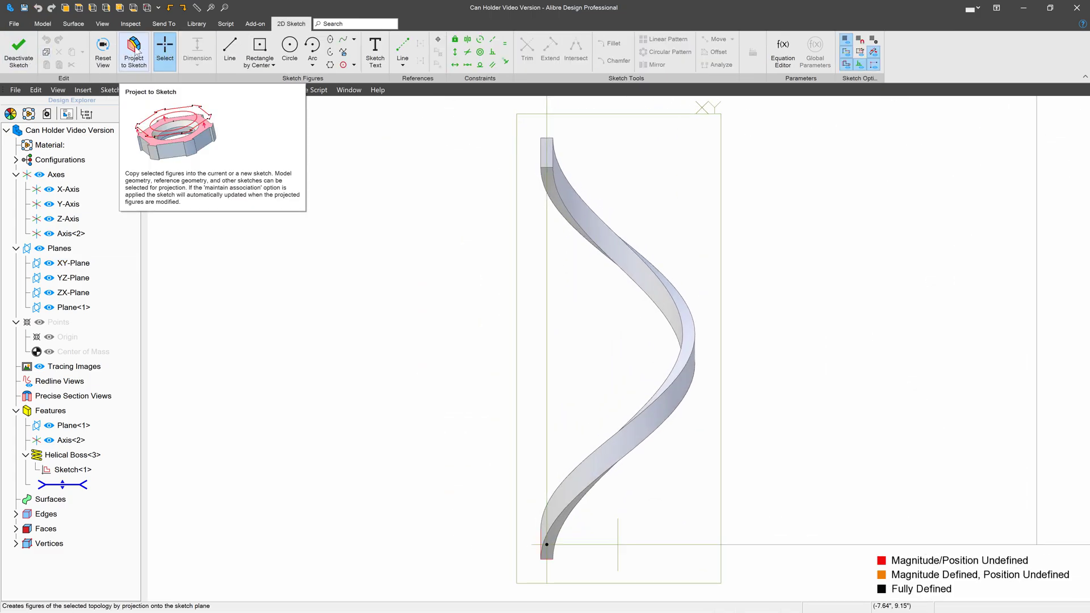
click(132, 57)
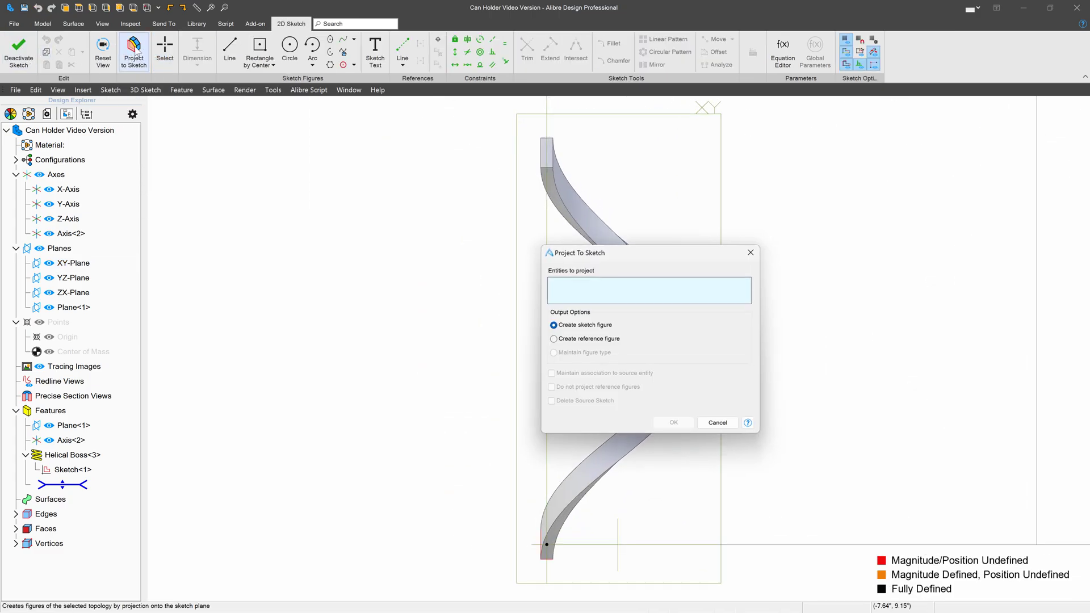
click(72, 469)
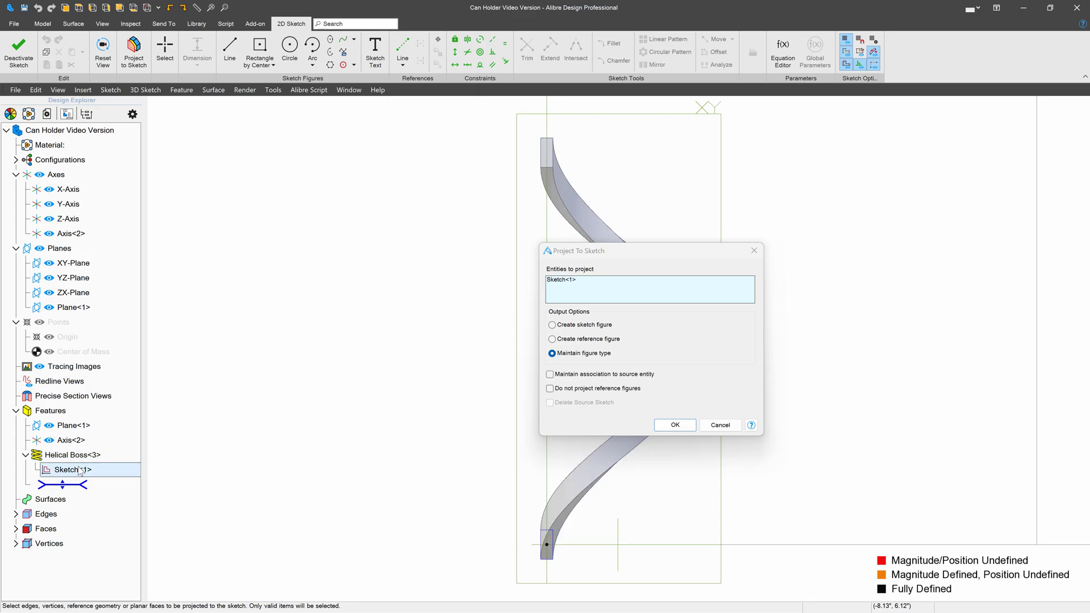
click(550, 374)
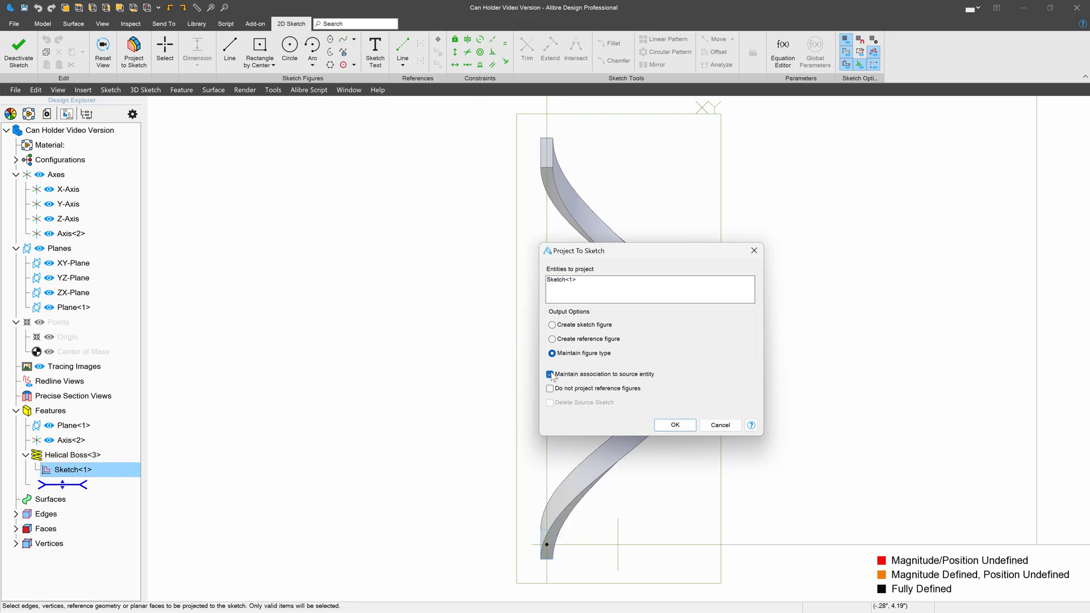
click(670, 426)
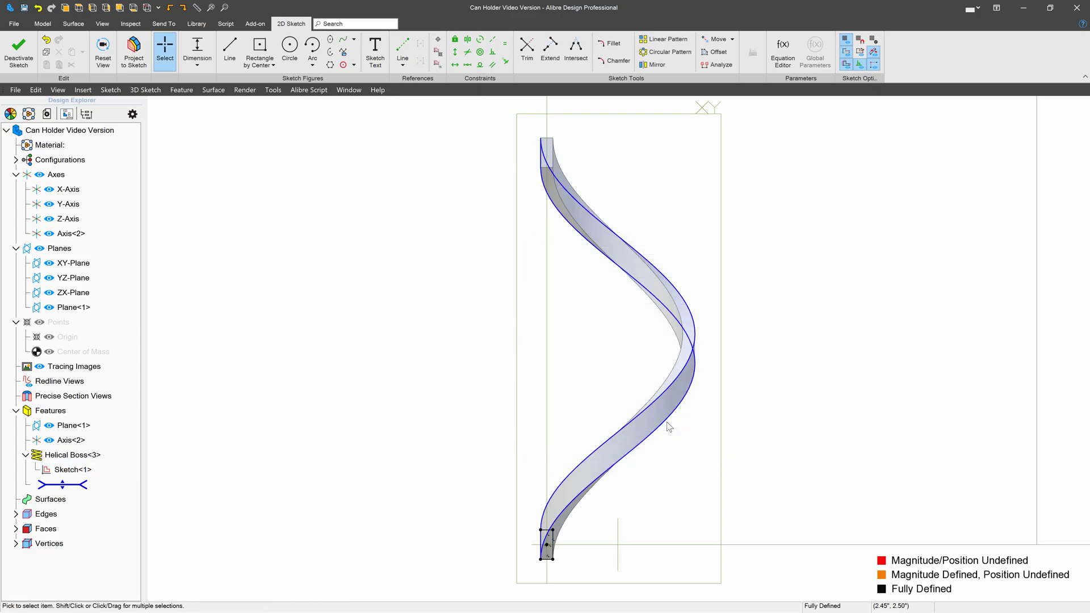
click(18, 51)
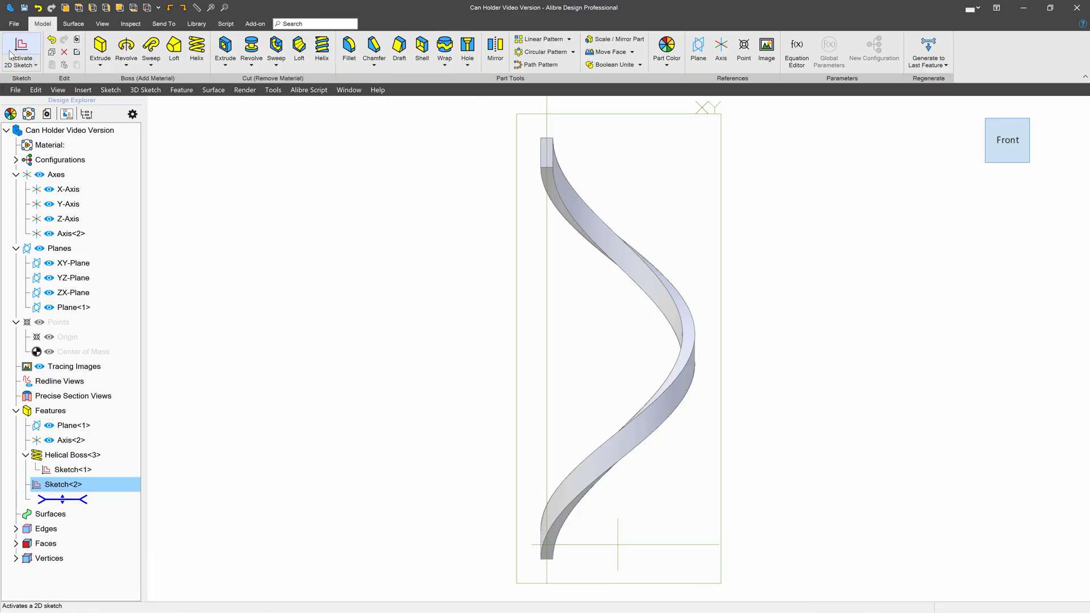
Revolve the projected rectangle sketch 360° around the offset reference axis to form a base ring
click(126, 48)
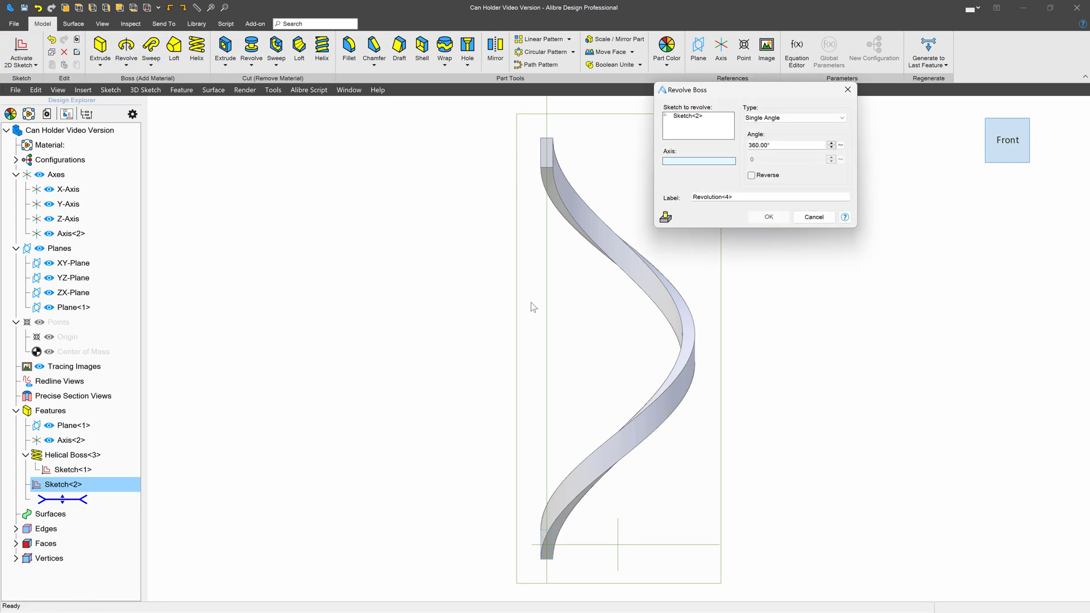
scroll(350, 455, down, 6)
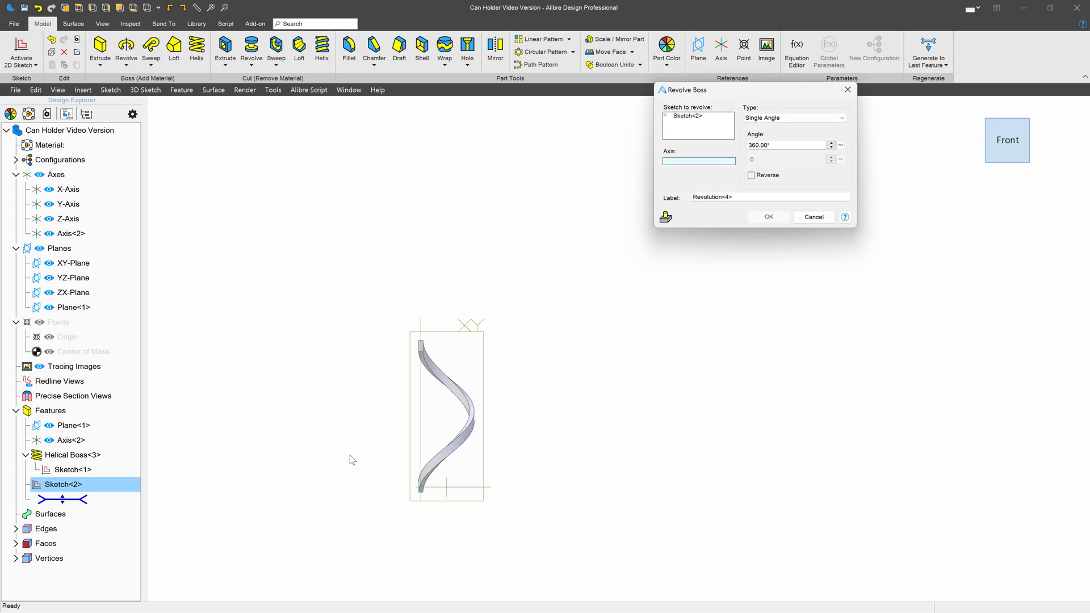
scroll(394, 464, up, 6)
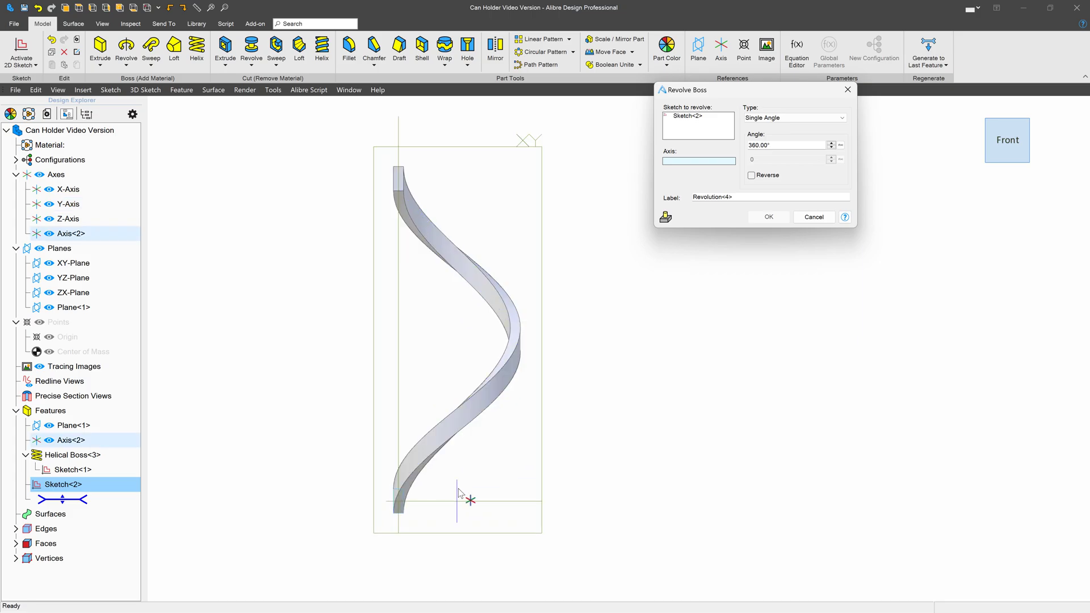
click(458, 491)
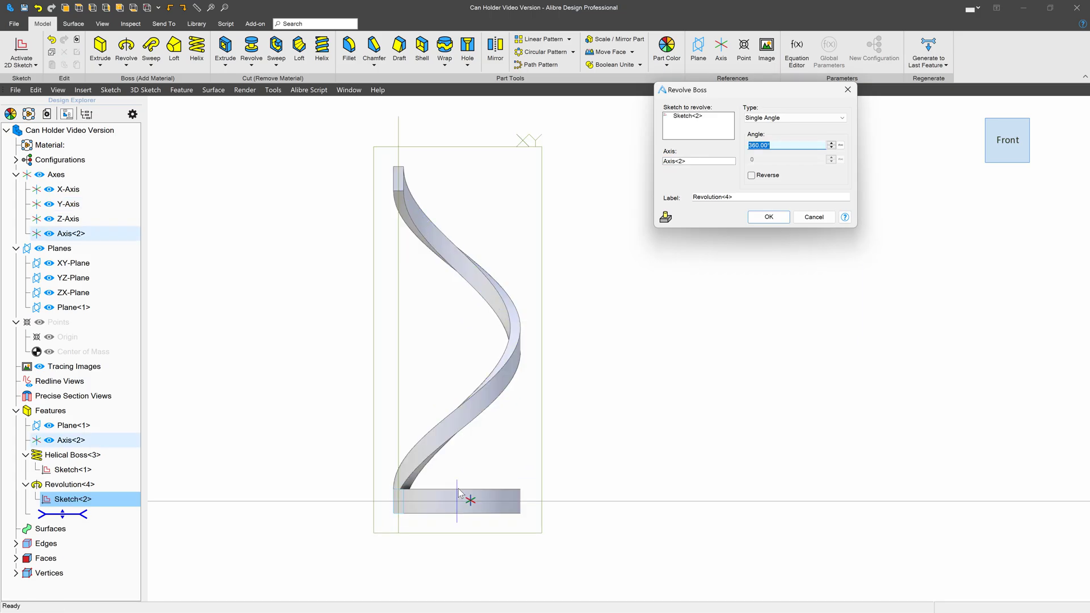
click(769, 217)
Mirror the helical boss about the XY plane to make the crossing strip
middle_drag(628, 327, 617, 334)
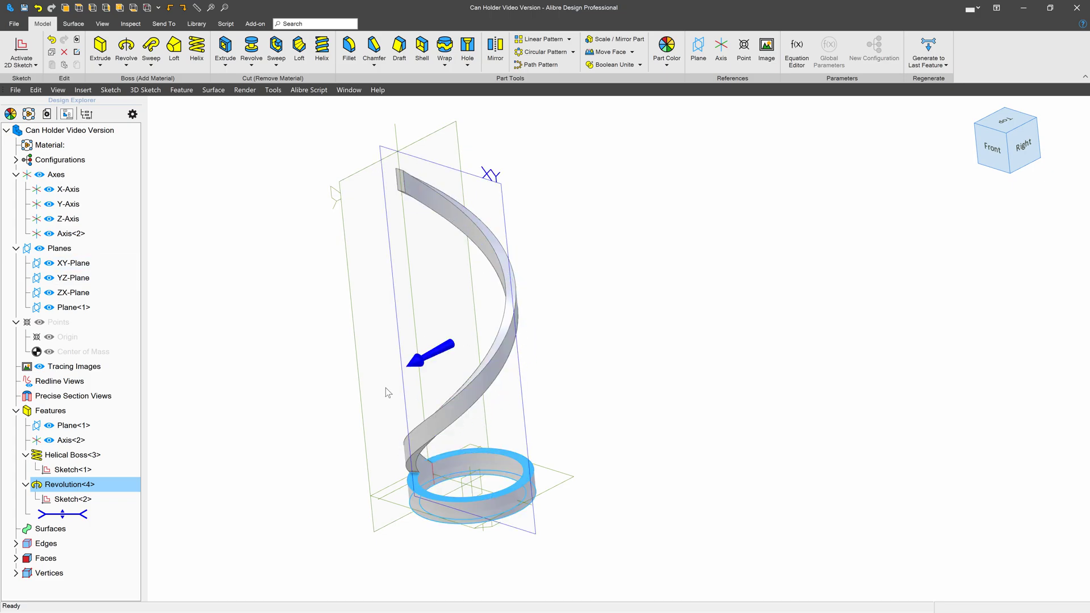
click(495, 52)
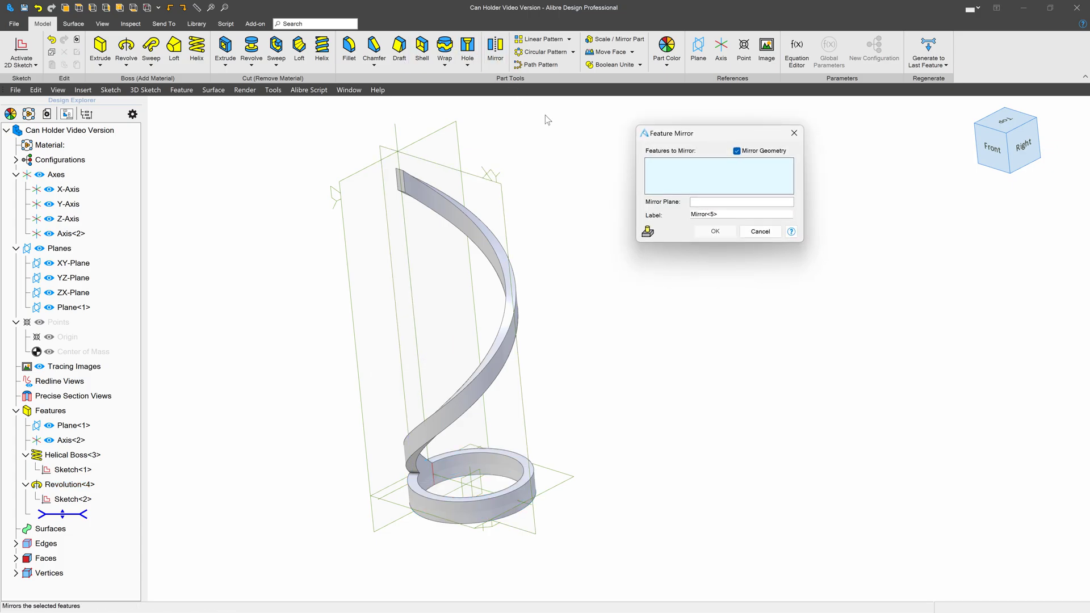
click(513, 271)
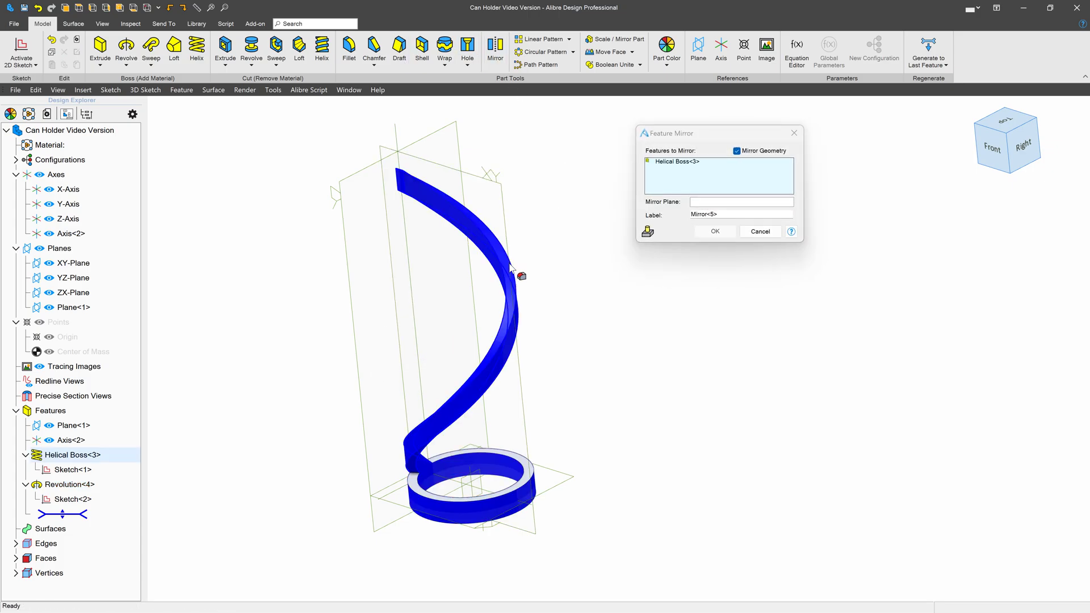
click(727, 203)
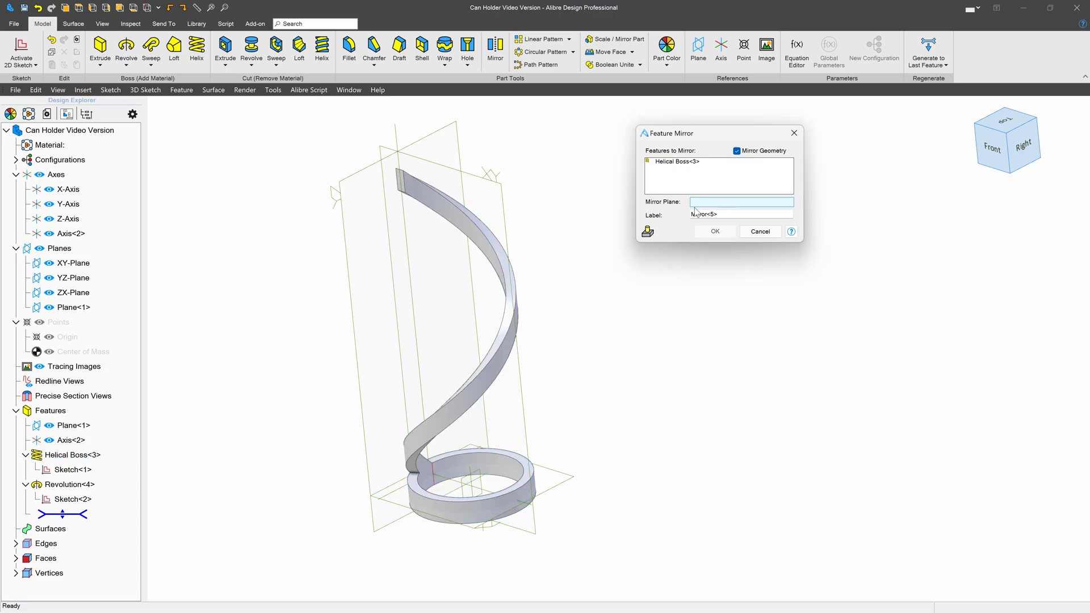
click(477, 179)
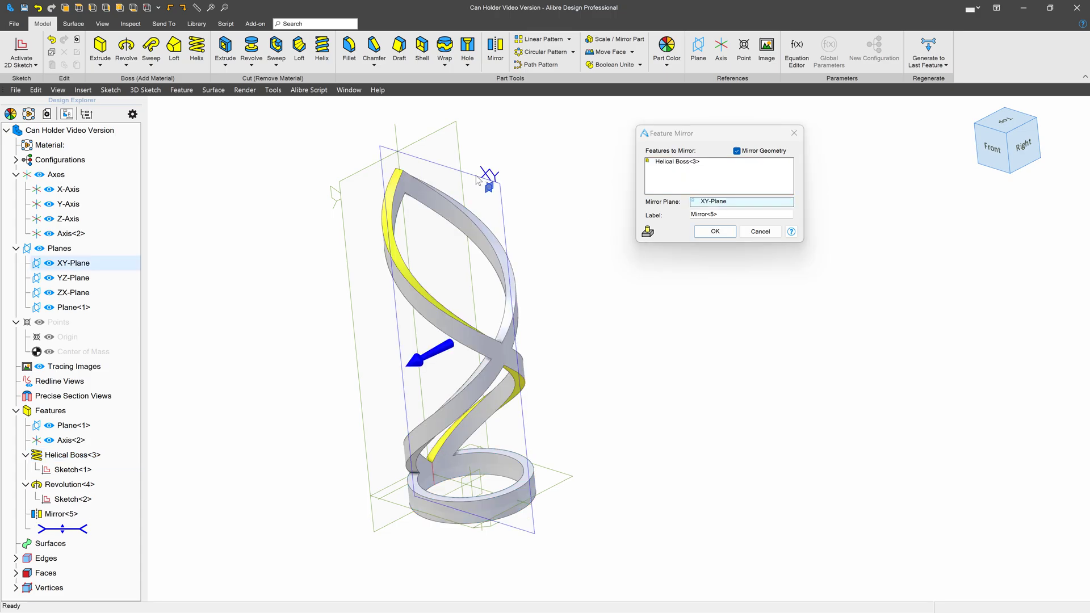
click(726, 233)
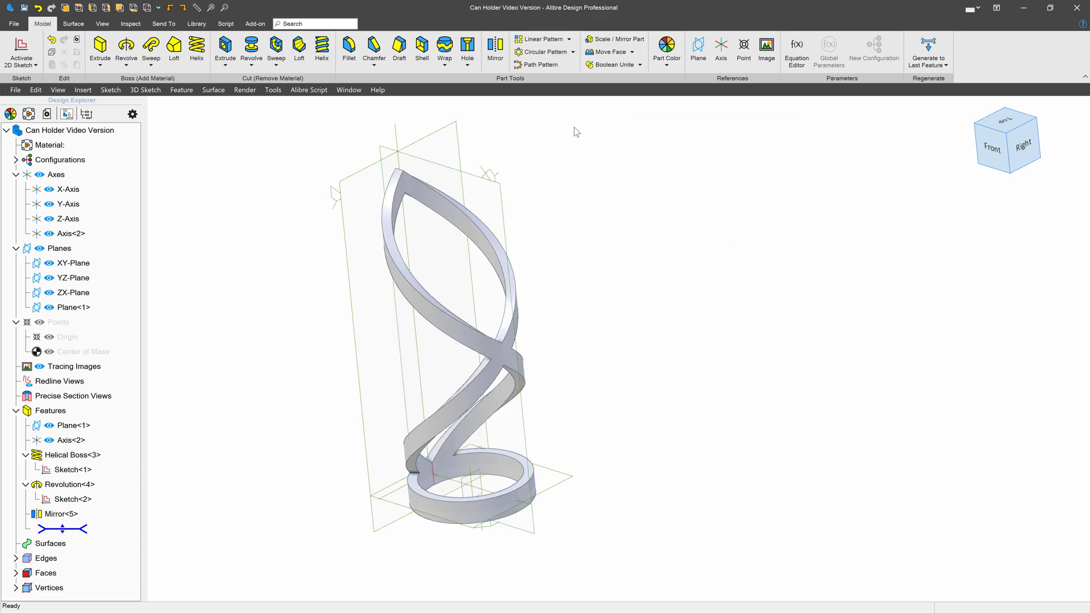
Linear-pattern the helical boss, its mirror and the base ring along the Z-axis, with 2 instances spaced 2.65+.25 in
click(543, 40)
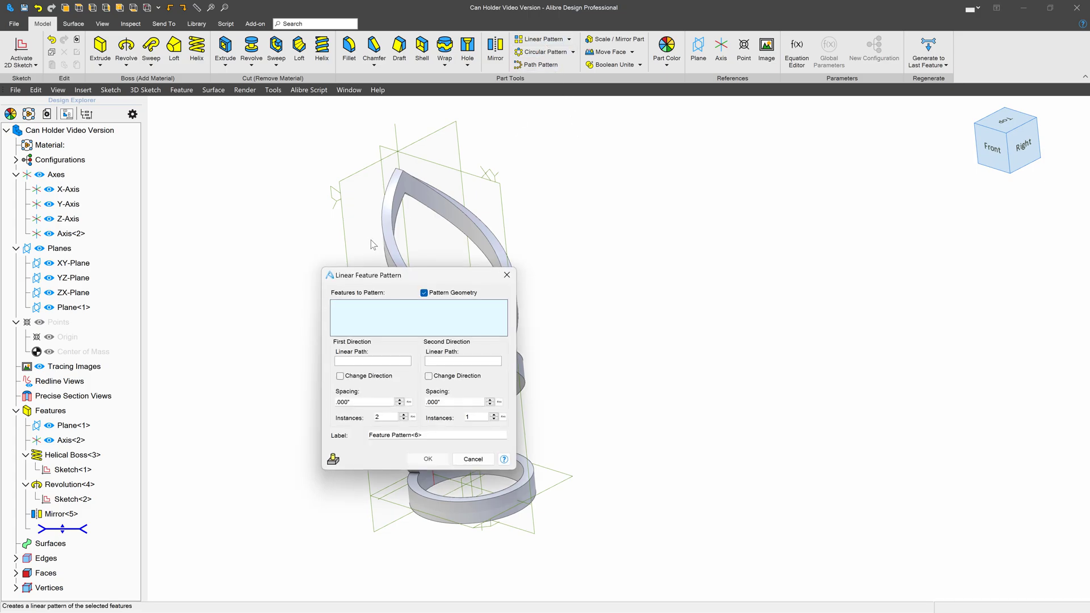
drag(373, 281, 640, 229)
click(388, 221)
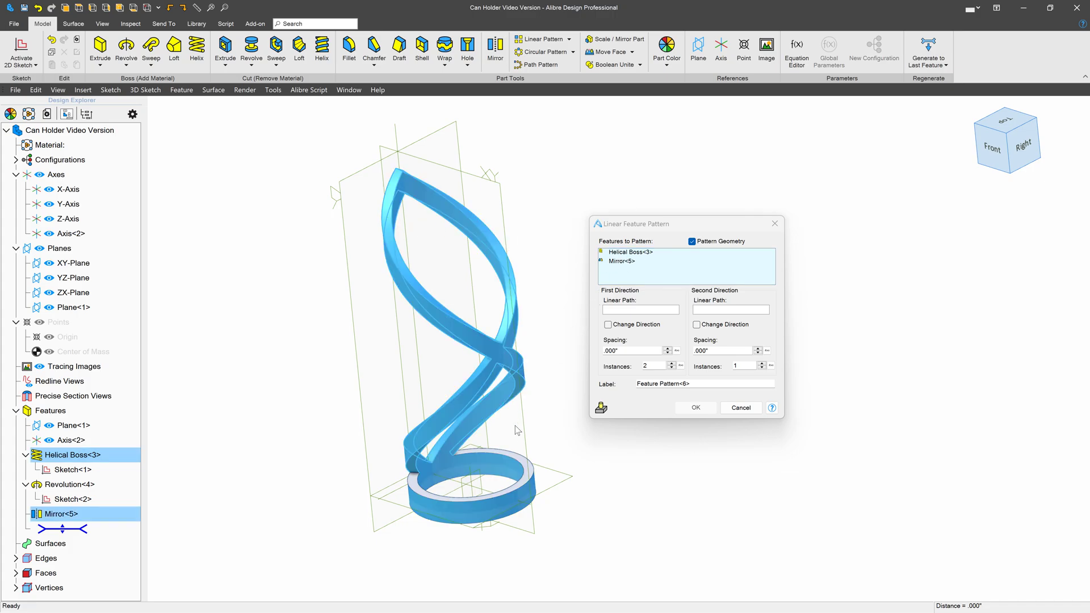
click(523, 458)
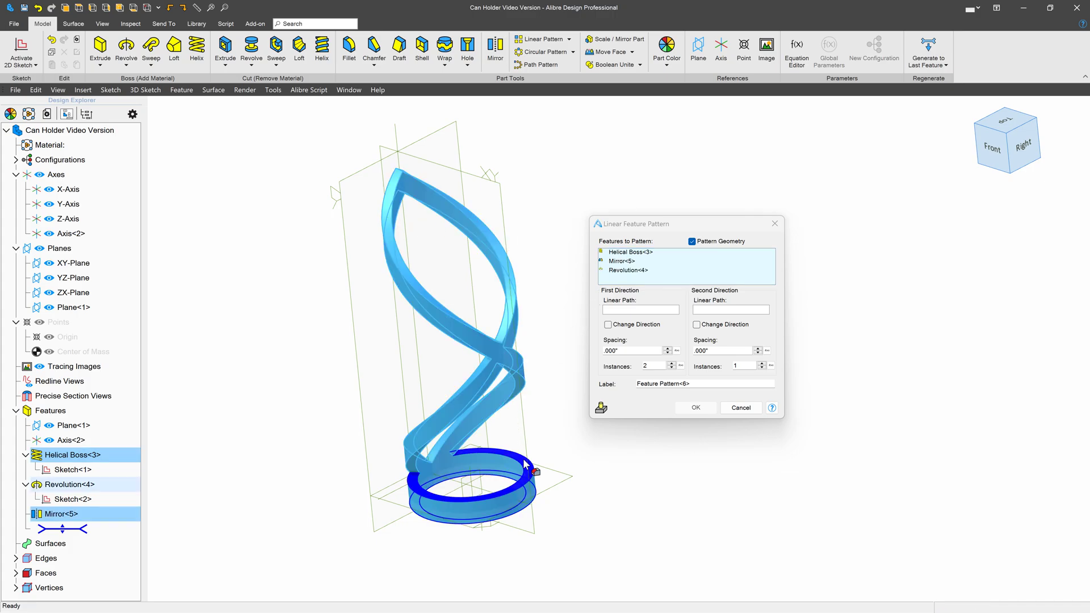
click(643, 312)
click(397, 489)
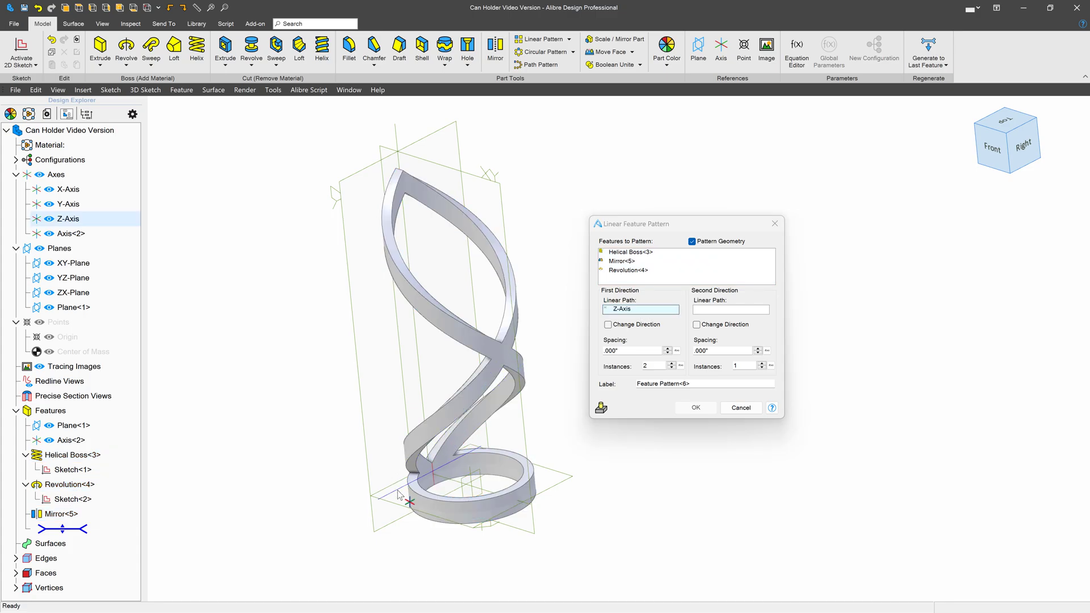
click(643, 350)
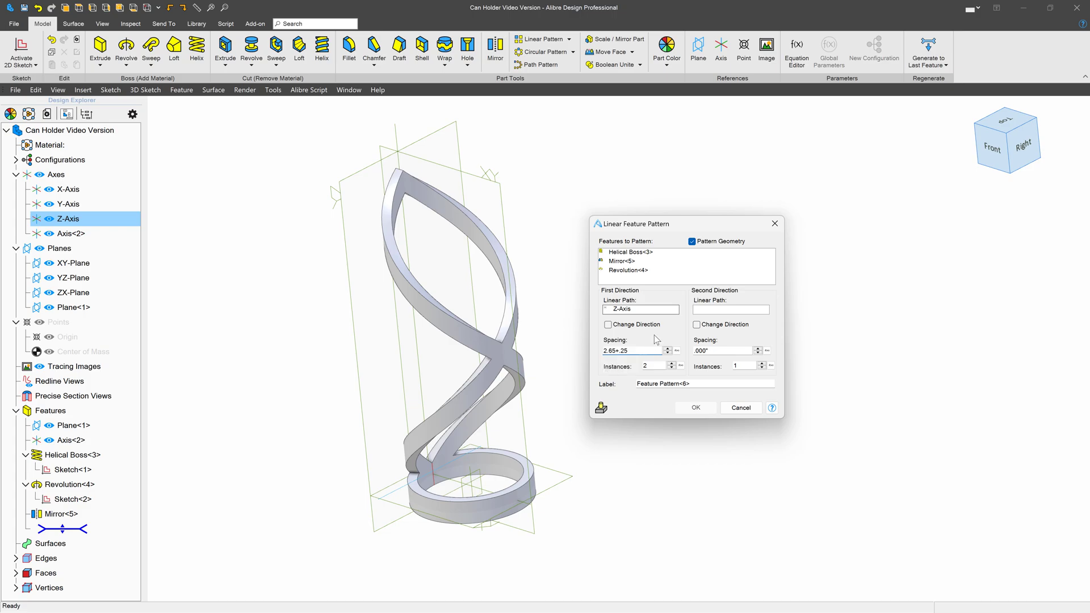
click(674, 265)
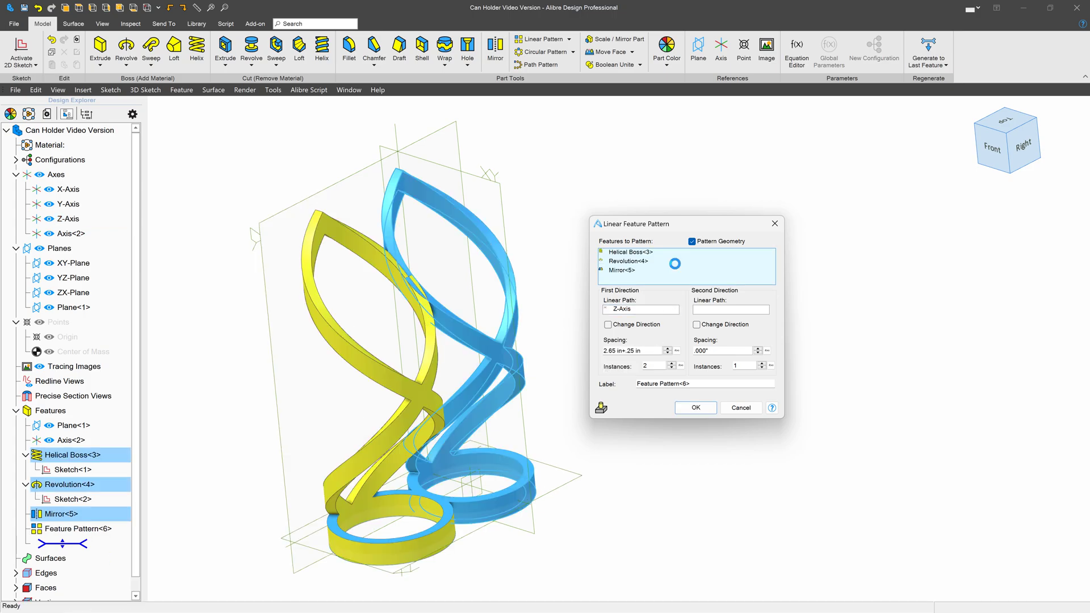
click(690, 408)
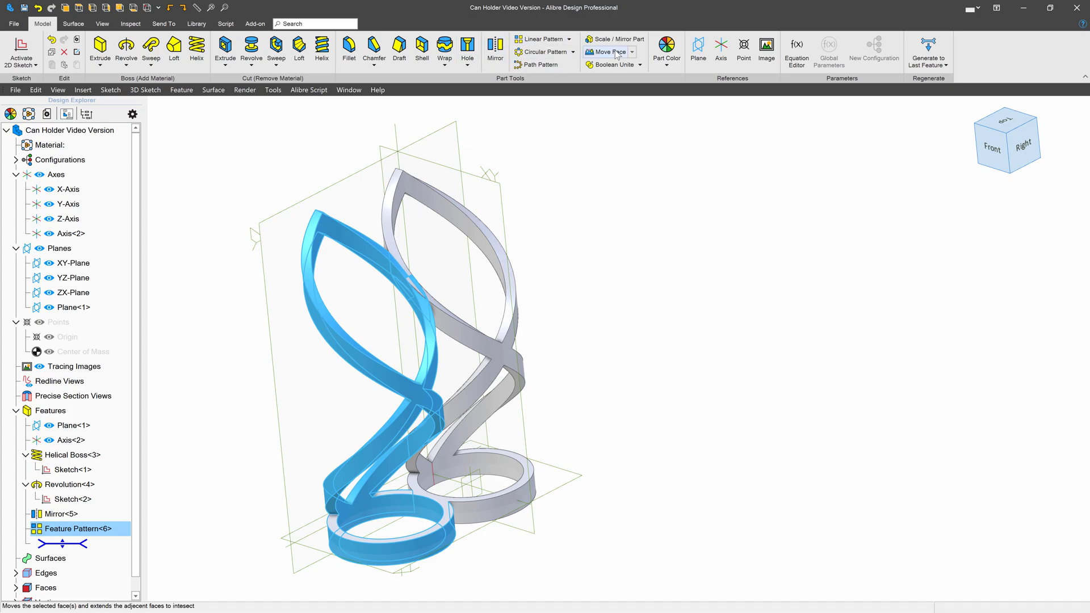
Mirror the linear feature pattern about the XY plane to add a third holder on the opposite side
click(506, 50)
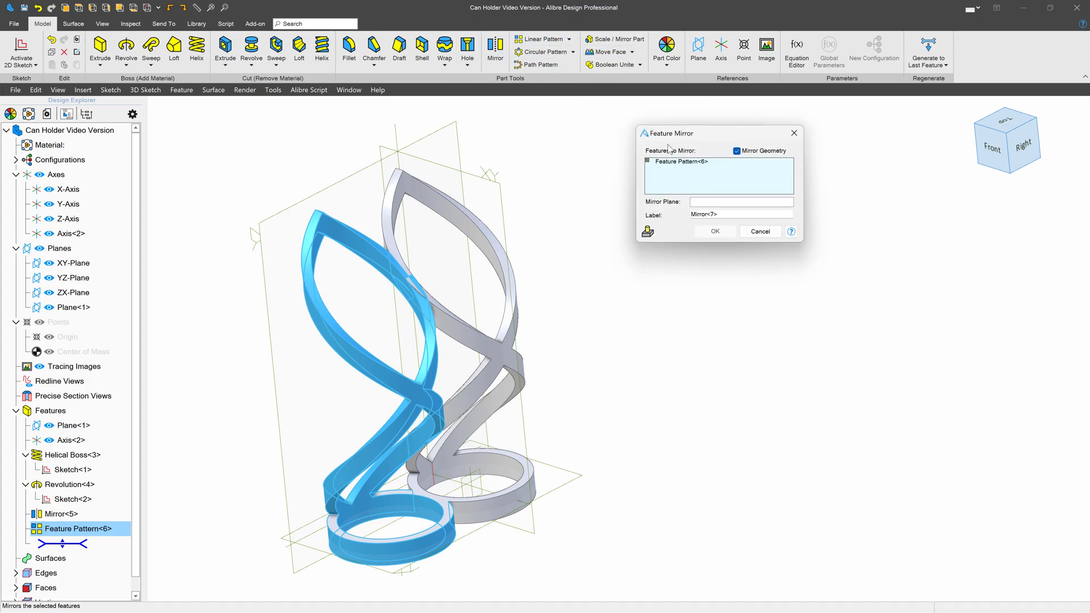
click(459, 186)
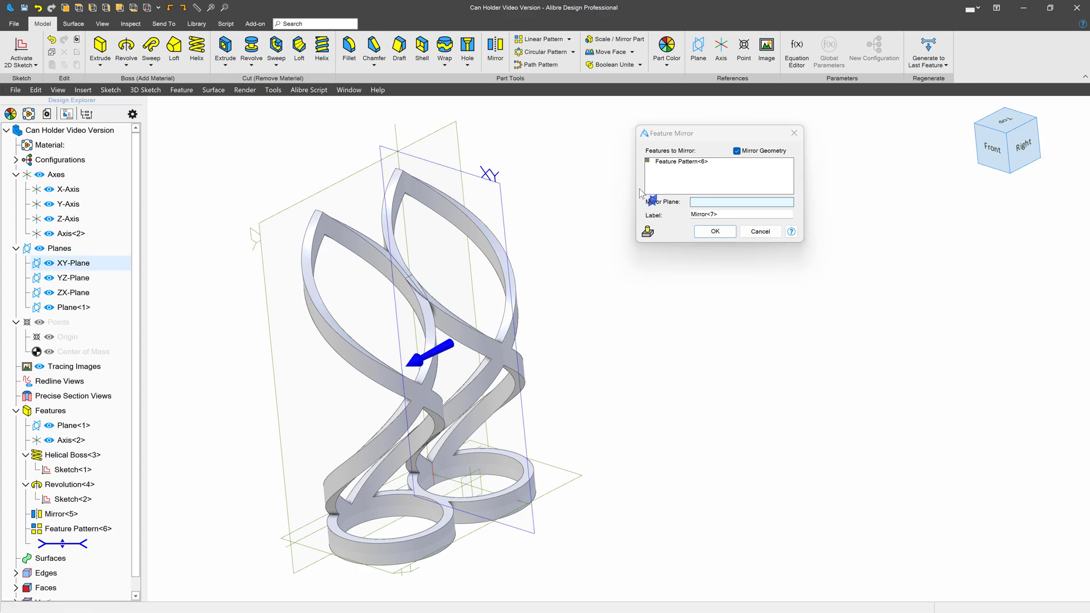
click(707, 231)
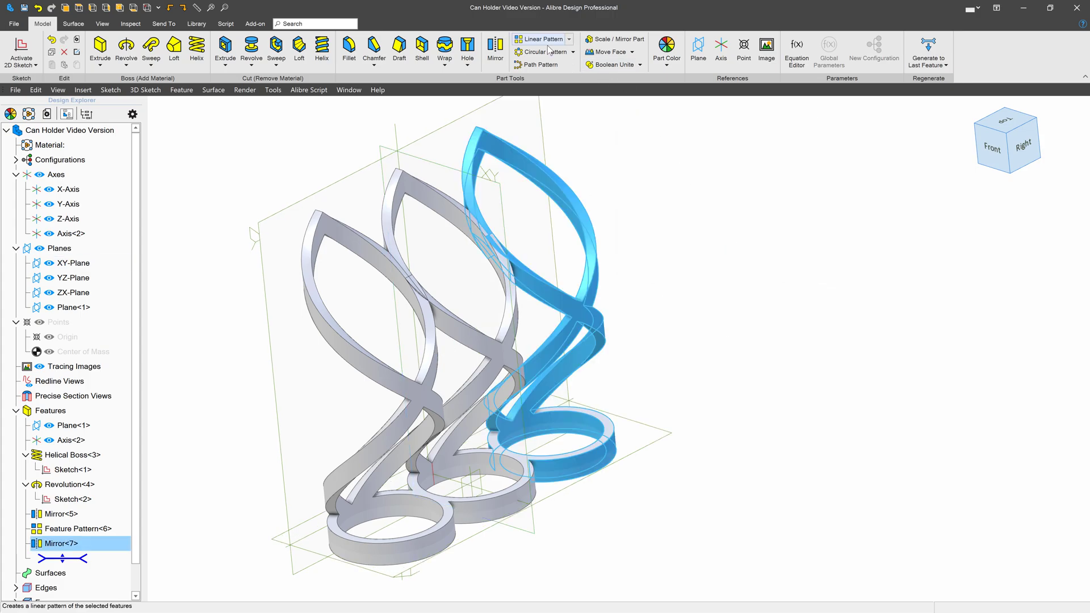
Mirror all three holders, including the helical boss, ring, pattern and earlier mirrors, about the YZ plane
click(494, 52)
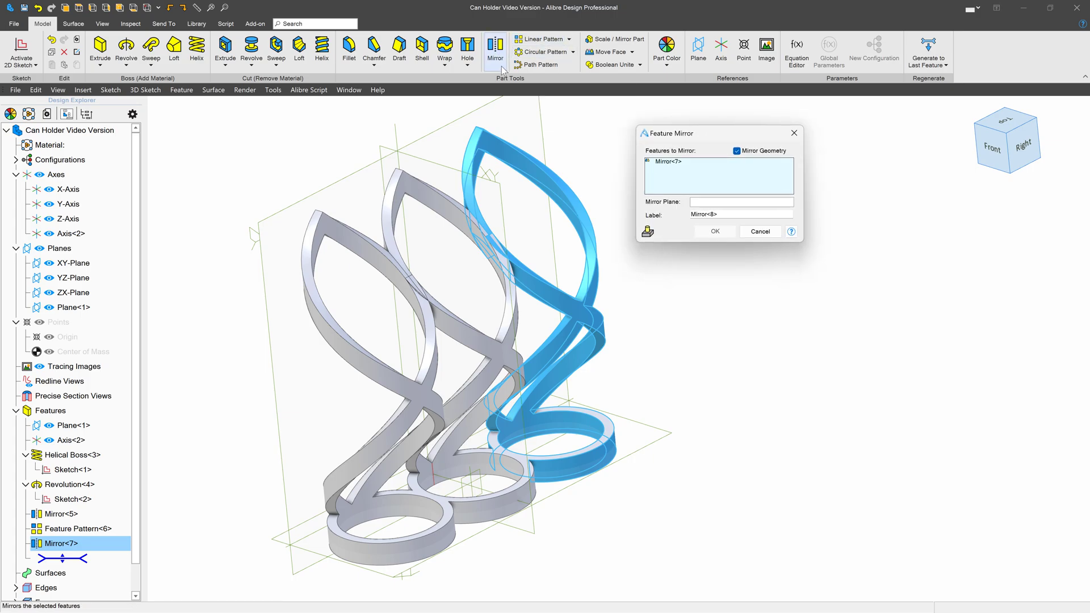
click(437, 183)
click(451, 455)
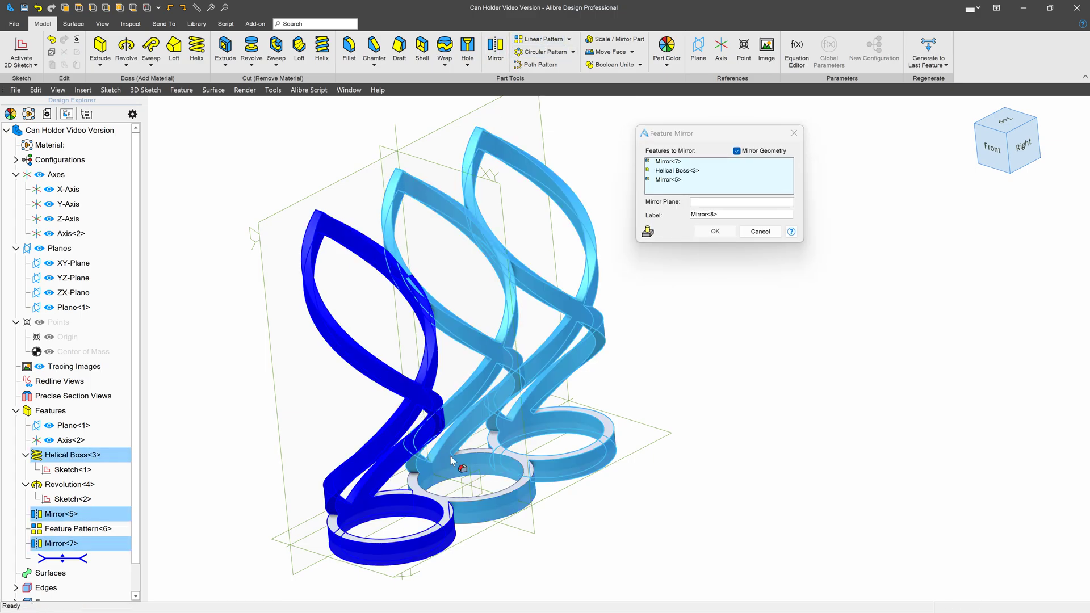
click(498, 499)
click(383, 447)
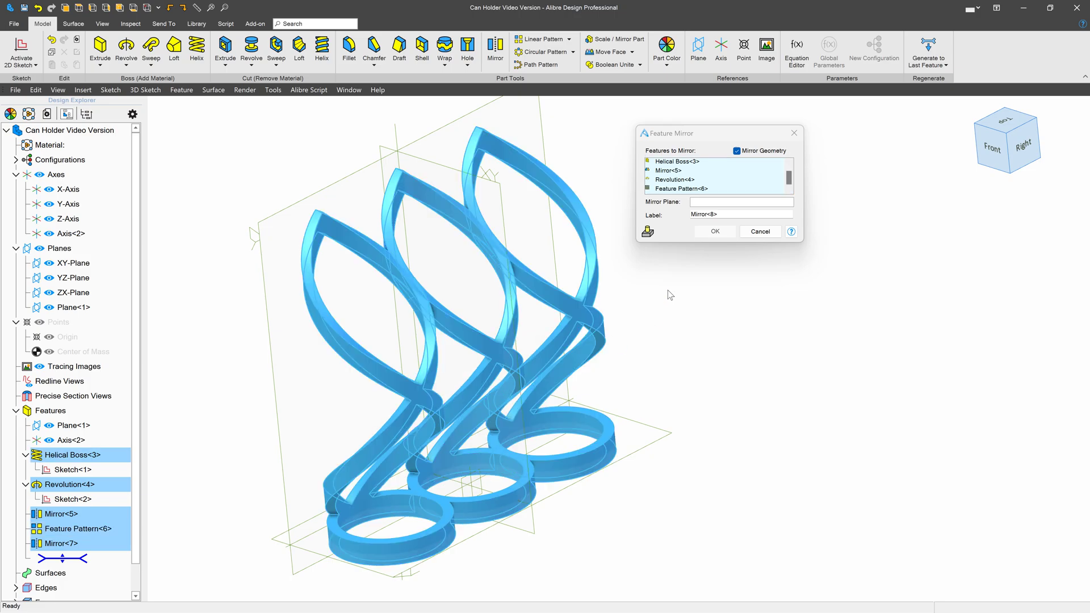
click(711, 202)
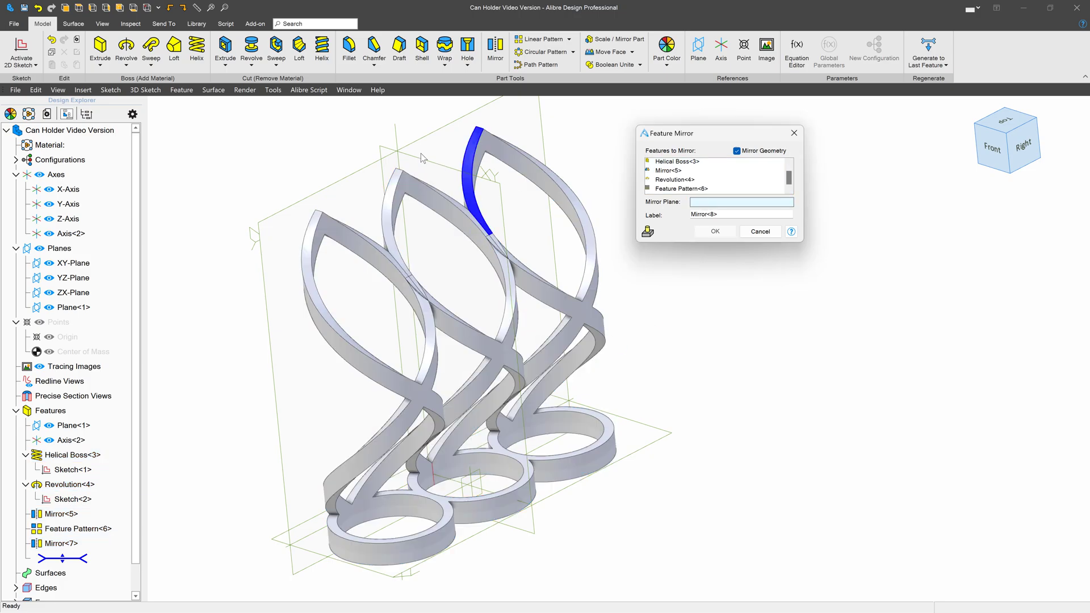
click(311, 199)
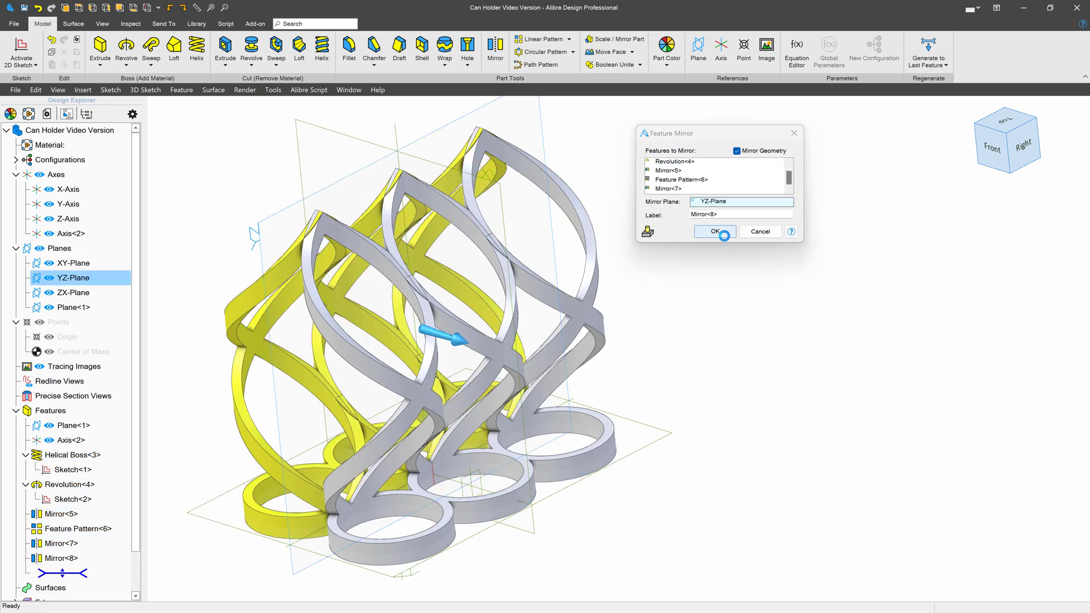
click(724, 235)
scroll(725, 236, down, 3)
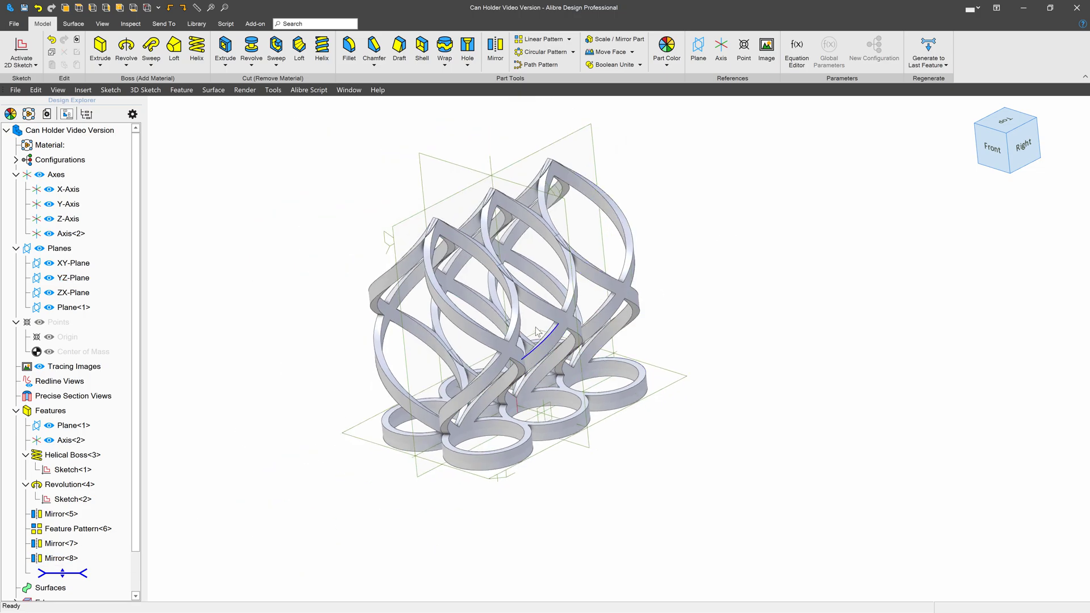
scroll(562, 278, up, 4)
scroll(489, 252, down, 2)
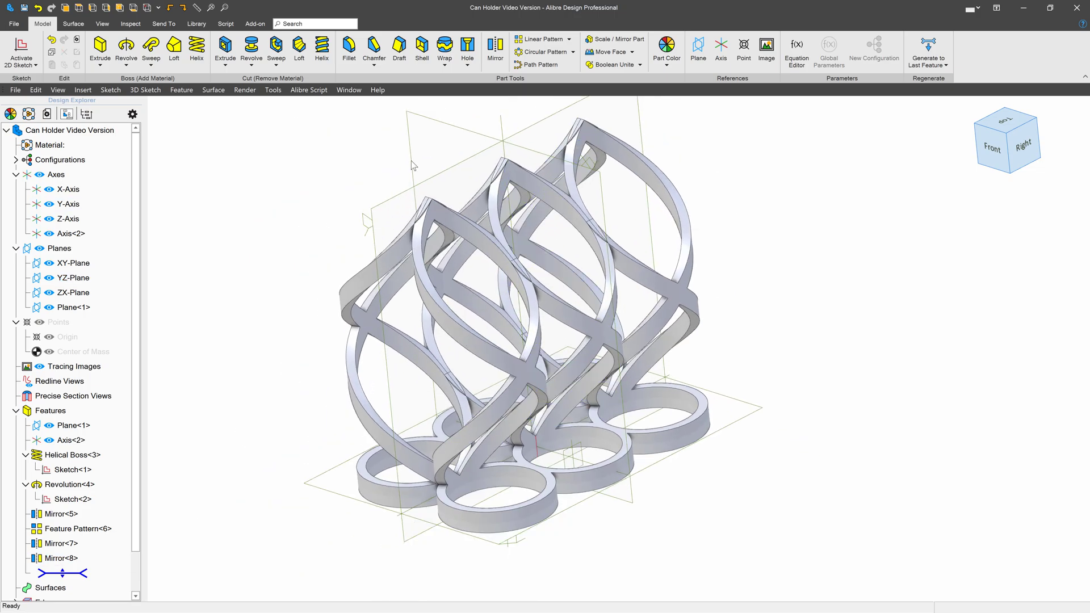
click(1004, 134)
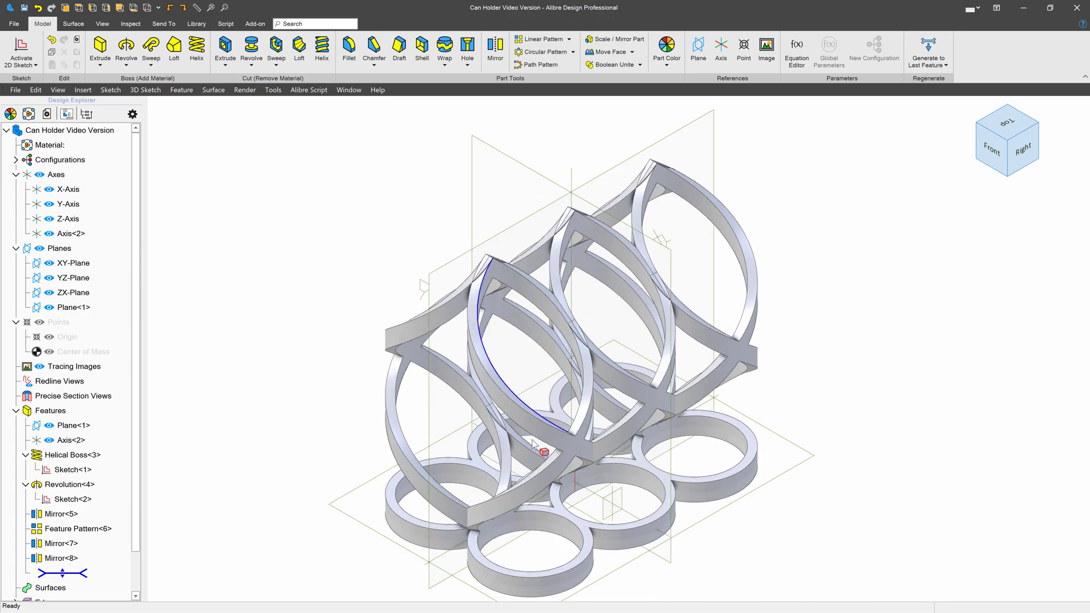
Save the can holder part
click(24, 8)
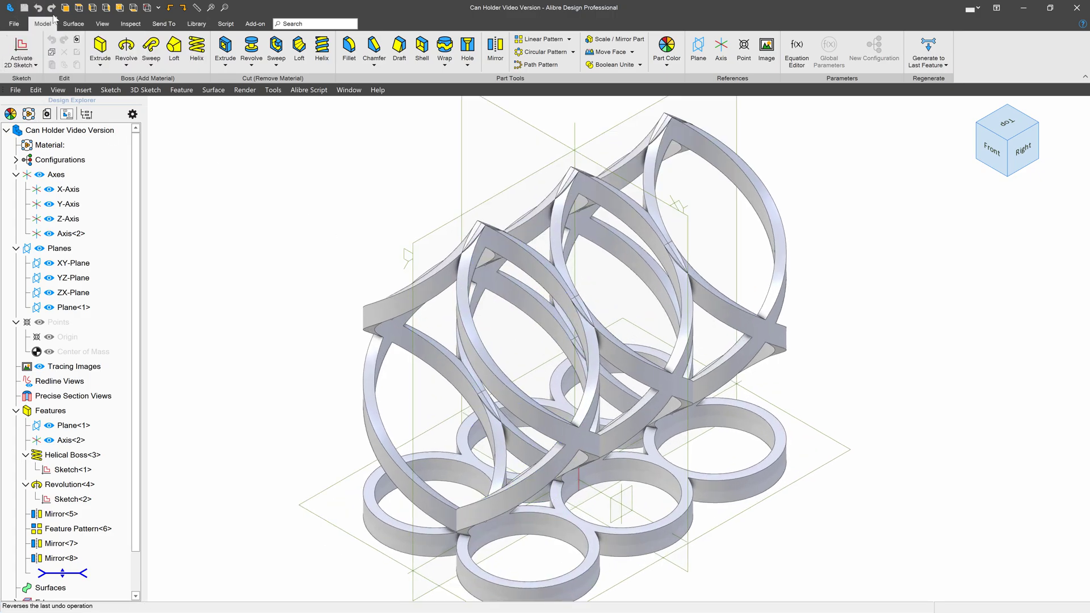
Examine the upper junctions where neighbouring helical strips overlap for thin leftover faces
scroll(459, 215, up, 6)
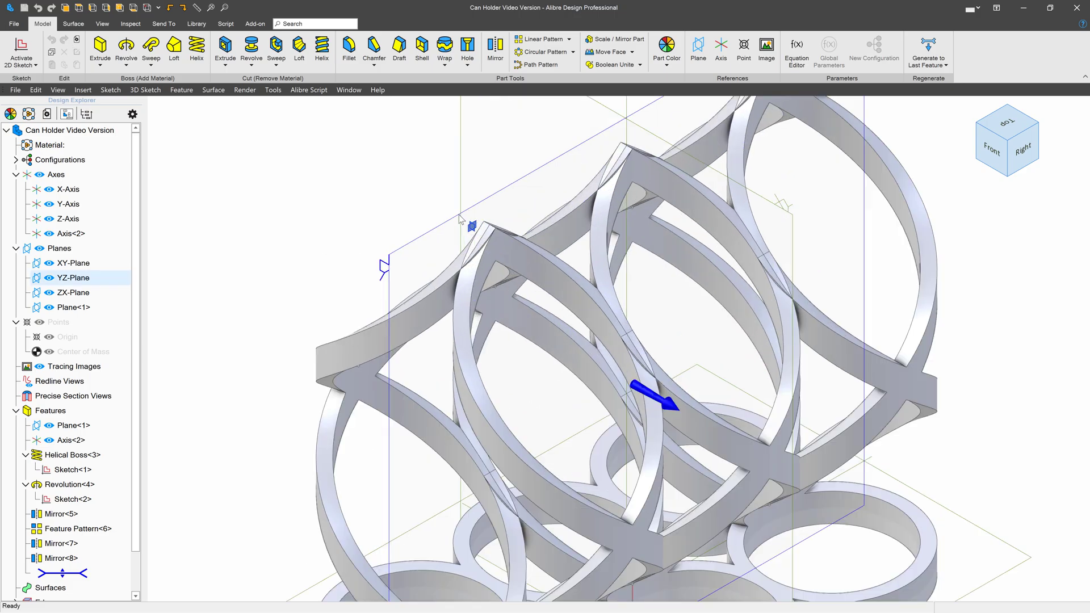
scroll(511, 264, up, 3)
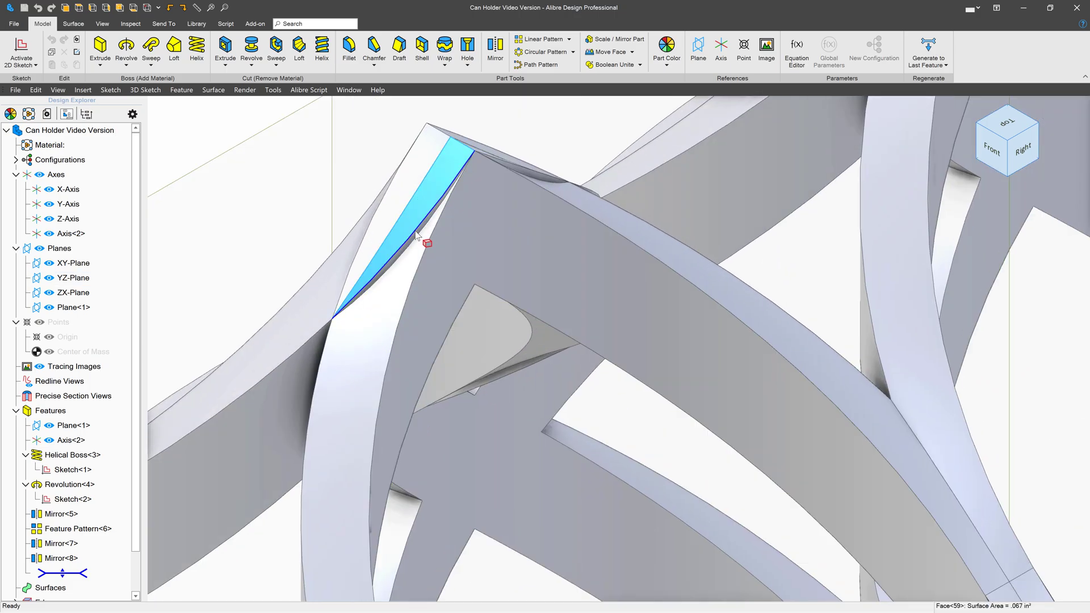
scroll(486, 361, down, 6)
scroll(591, 369, up, 6)
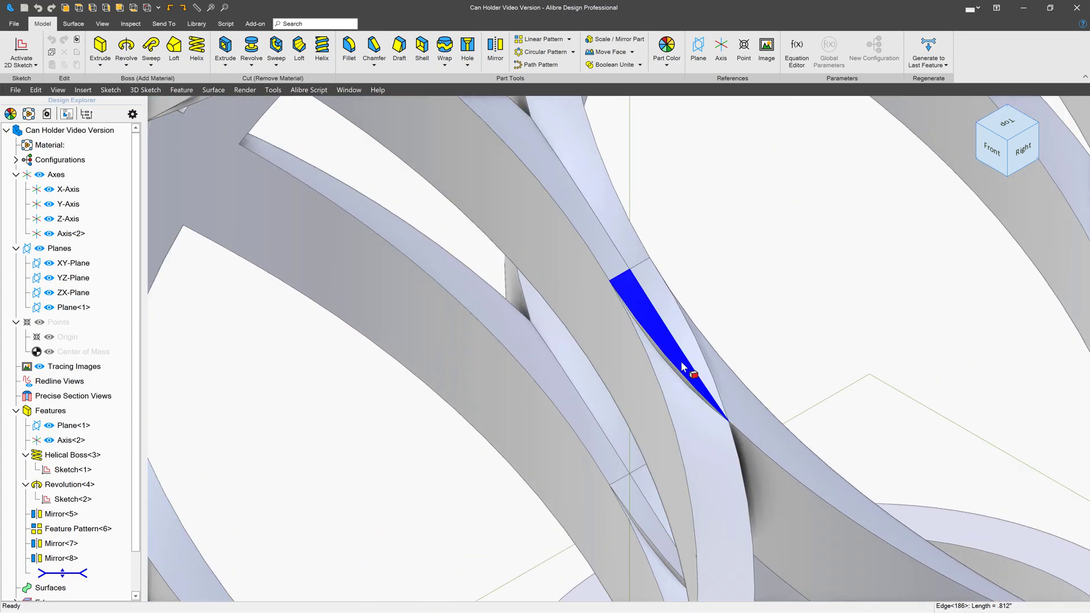
scroll(812, 410, down, 2)
scroll(812, 409, up, 3)
scroll(616, 392, down, 2)
scroll(781, 270, down, 4)
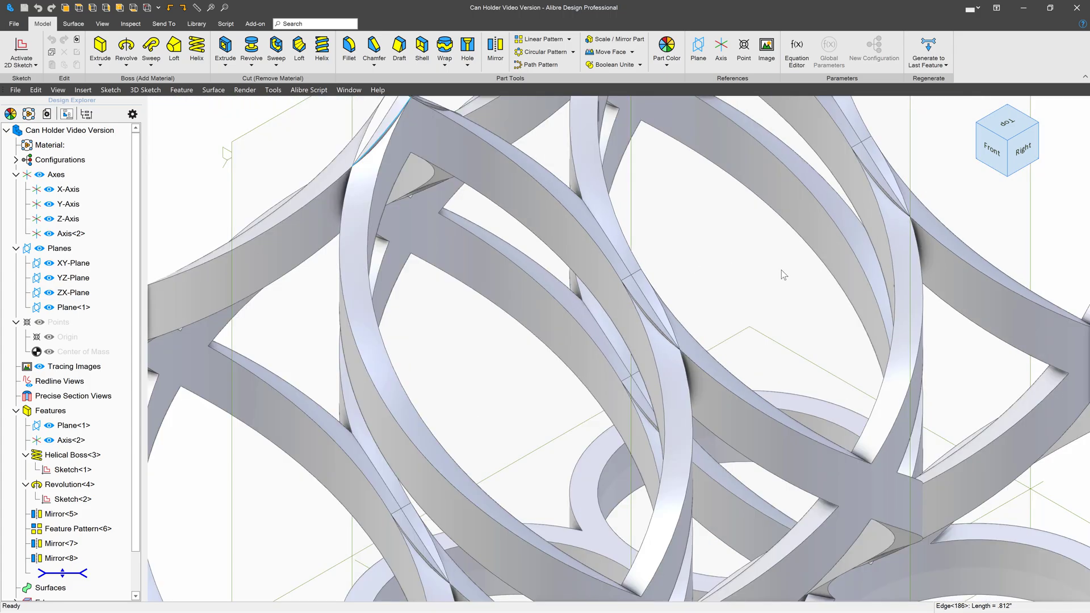
scroll(737, 287, up, 3)
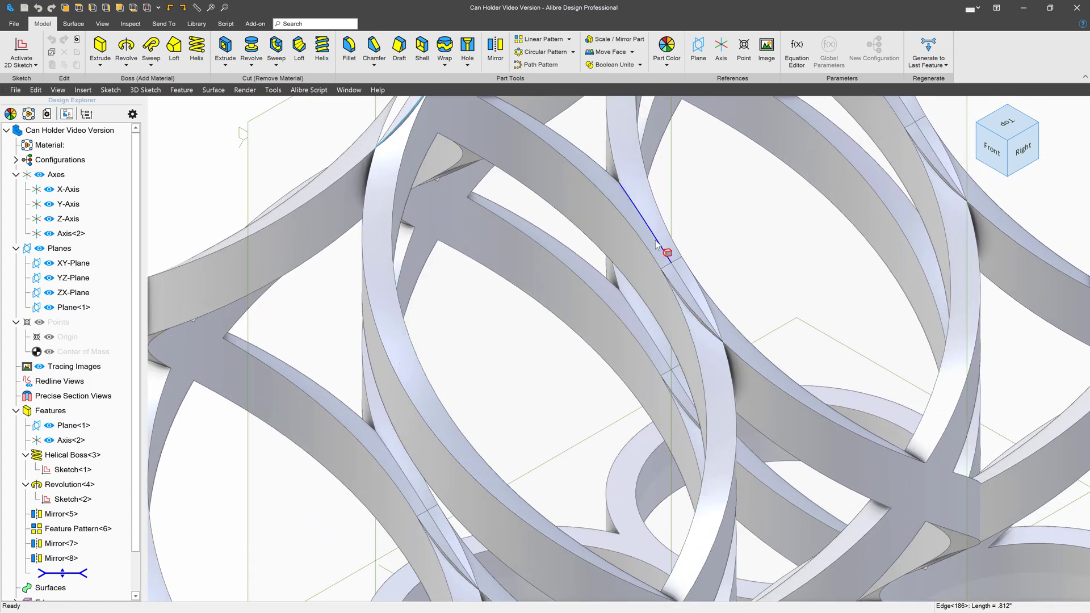
With Remove Face and manual selection, remove the thin sliver faces and adjoining wedge faces at the first upper strip junction on the model's right side
click(632, 51)
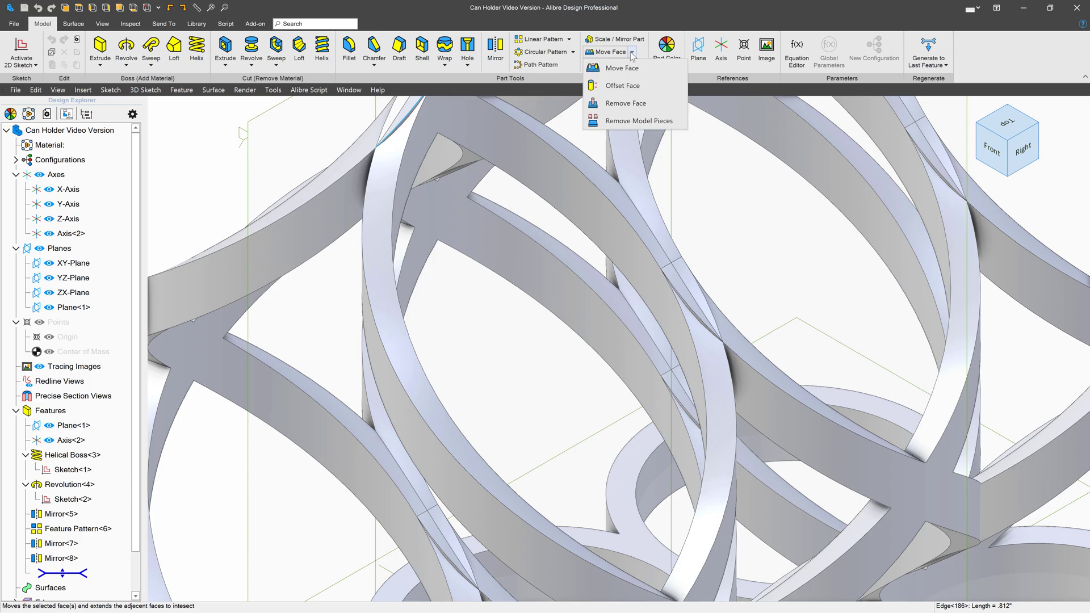
click(625, 104)
scroll(728, 332, up, 5)
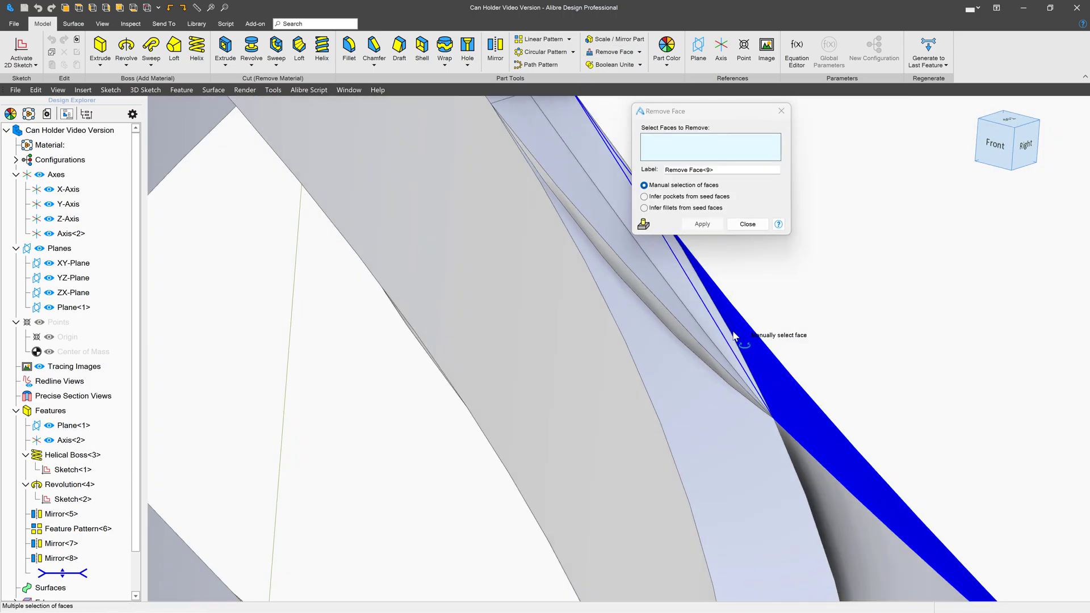
middle_drag(733, 332, 722, 333)
scroll(647, 353, up, 2)
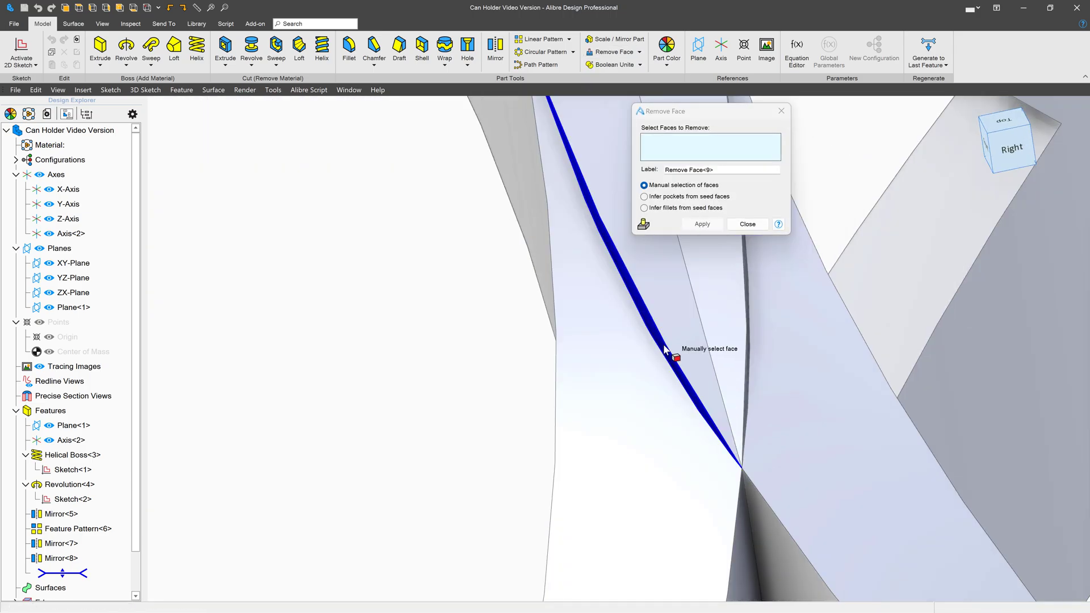
click(664, 350)
key(Return)
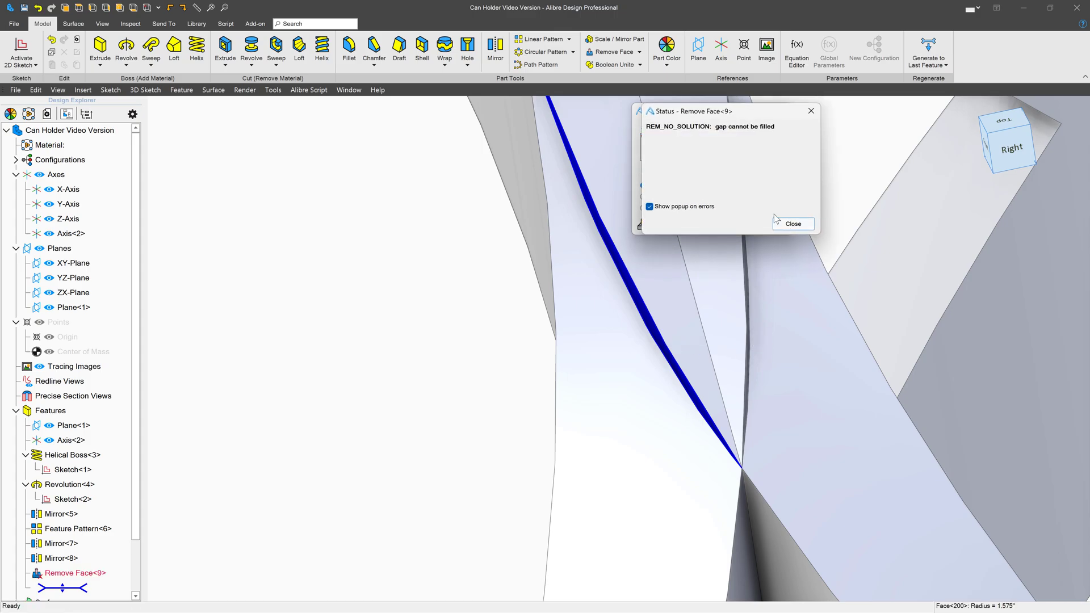
click(790, 224)
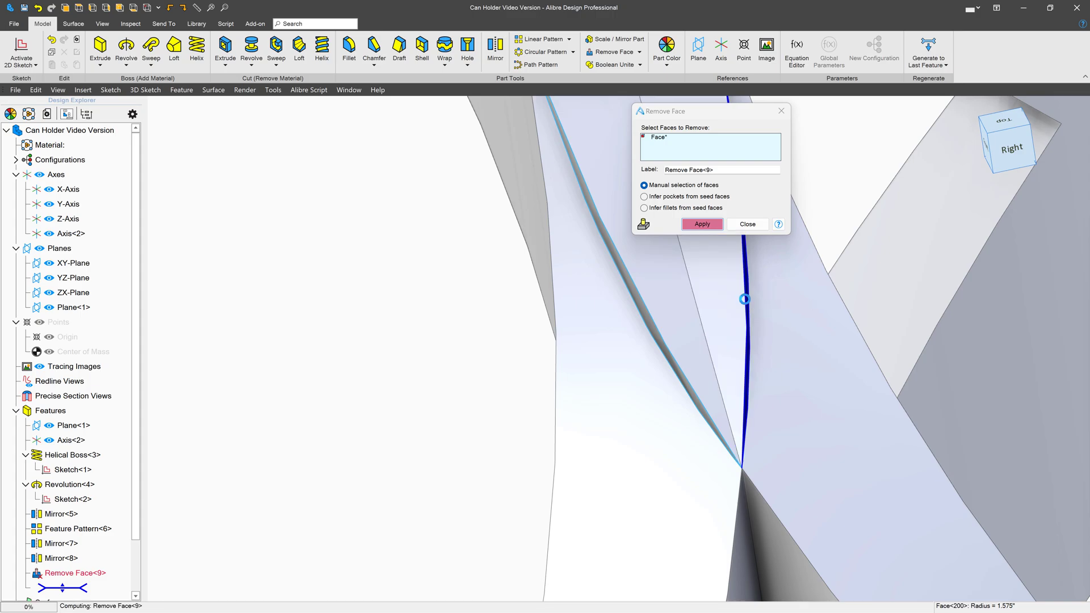
click(735, 295)
click(687, 296)
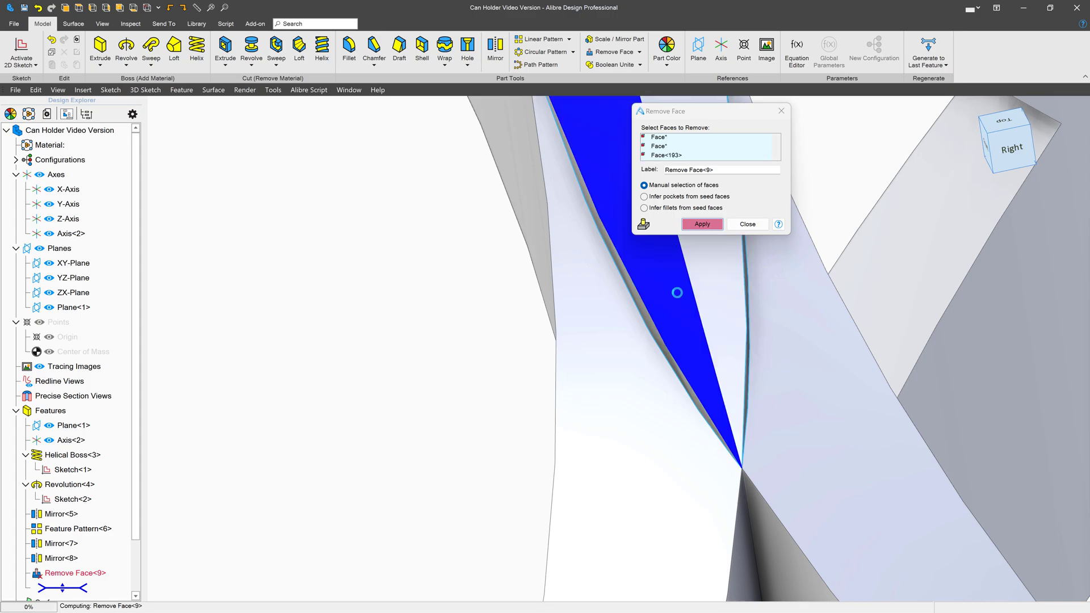
click(702, 225)
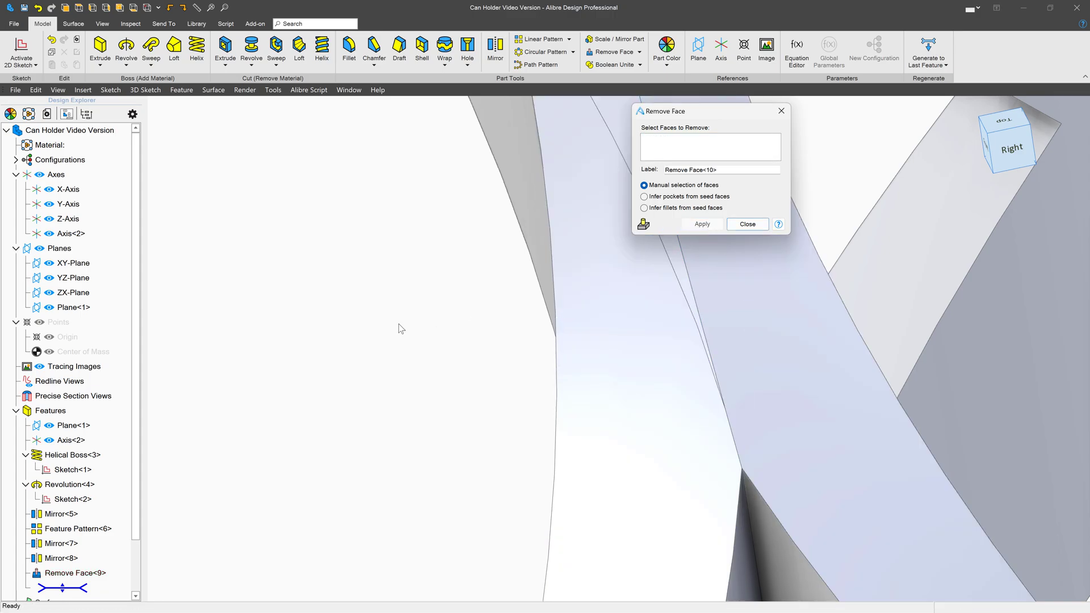
Select the sliver and wedge faces at the second upper strip junction on the model's right side for another Remove Face
scroll(328, 362, down, 6)
scroll(495, 306, up, 6)
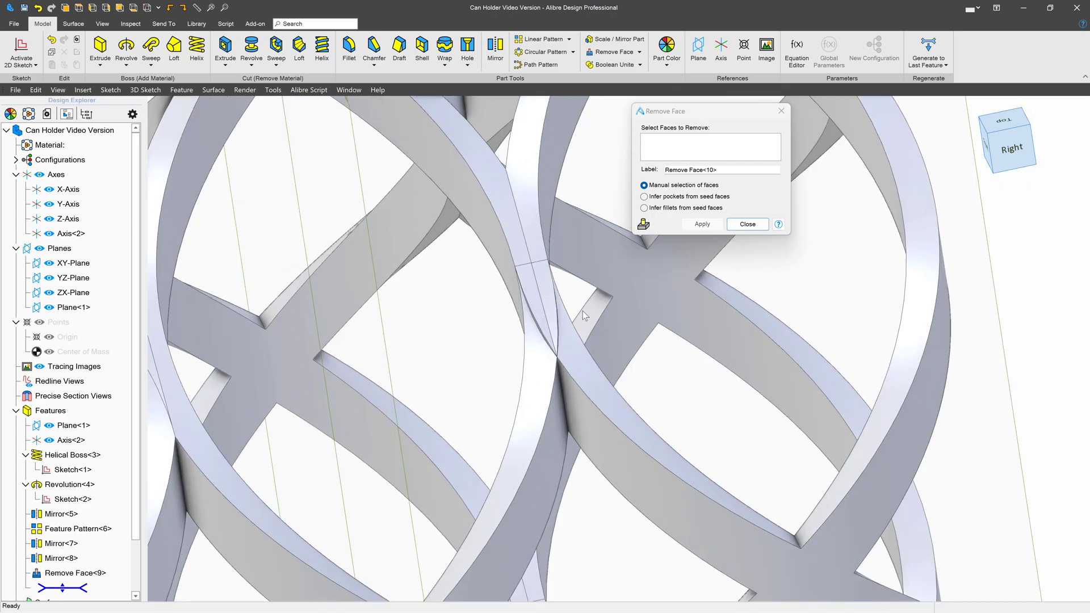
scroll(491, 335, up, 3)
click(494, 340)
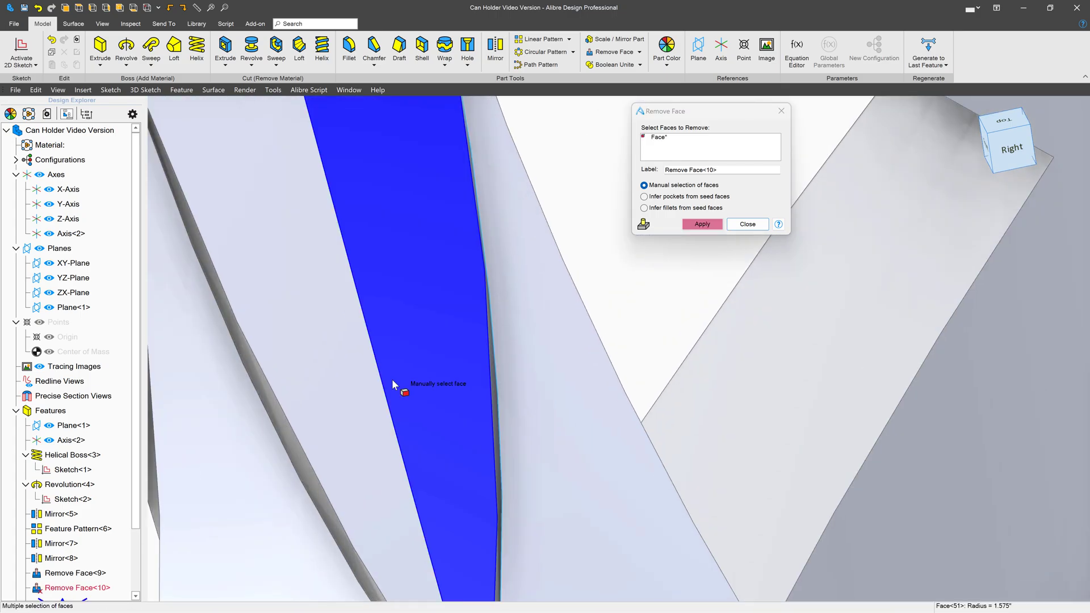
middle_drag(552, 306, 467, 343)
middle_drag(634, 269, 658, 248)
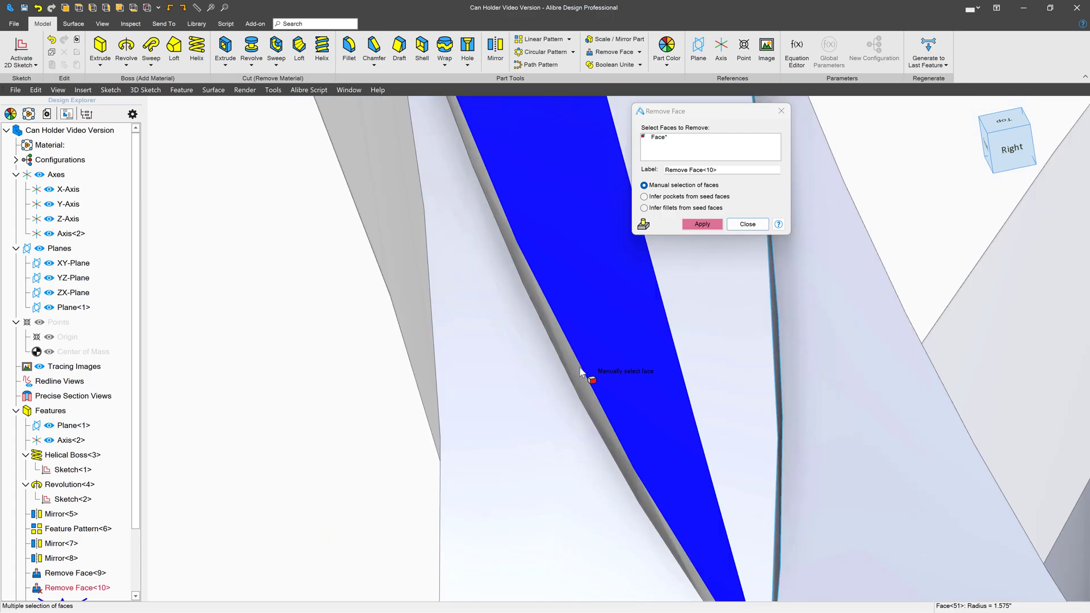
click(718, 325)
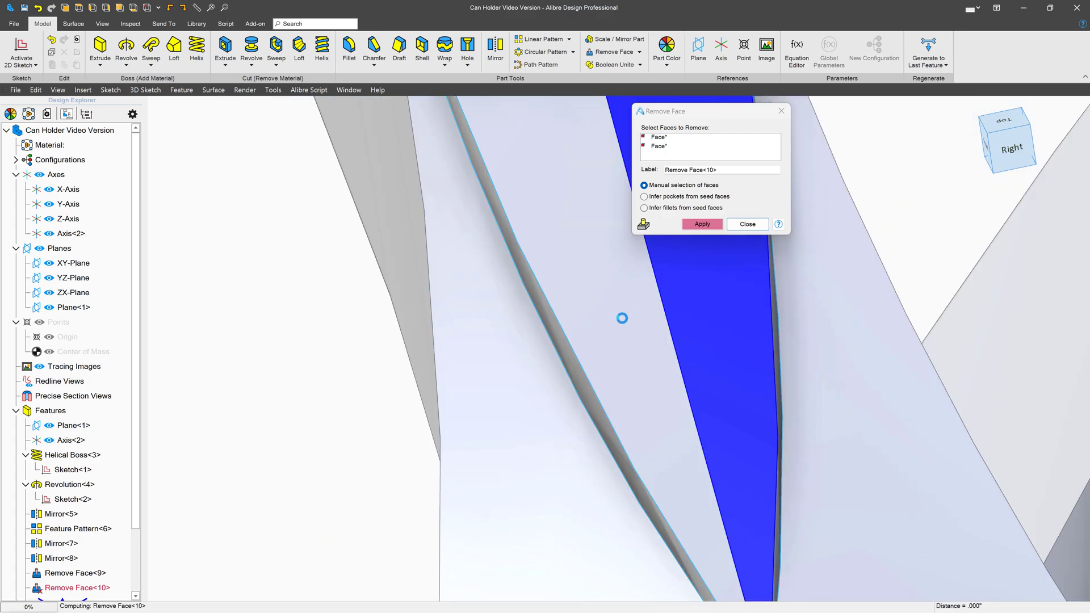
click(622, 318)
scroll(621, 318, down, 4)
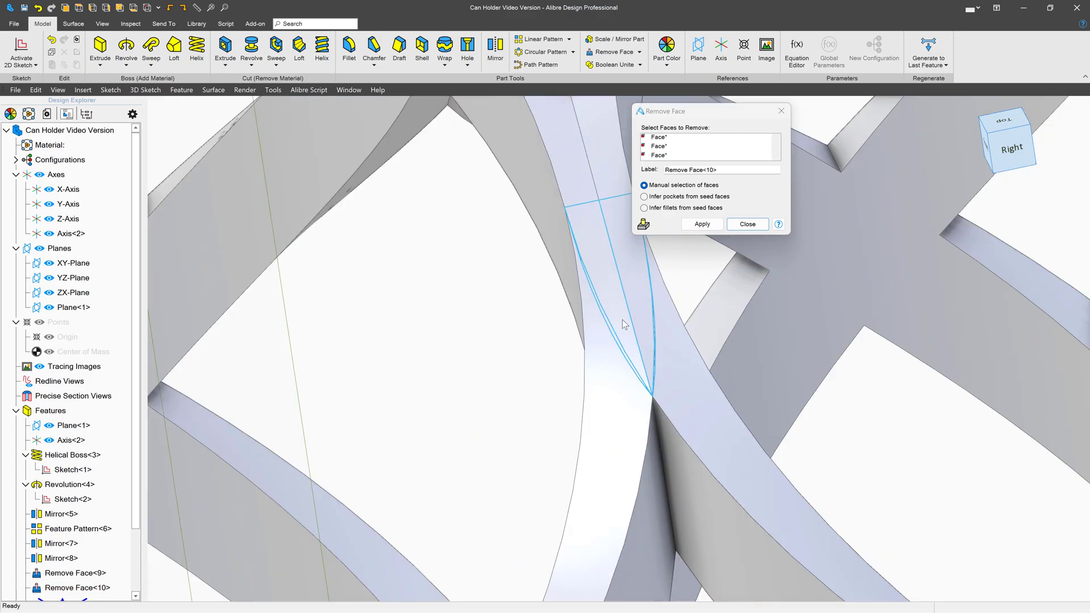
Add the sliver and wedge faces at the lower junction directly below to the selection and remove them all
scroll(616, 264, down, 5)
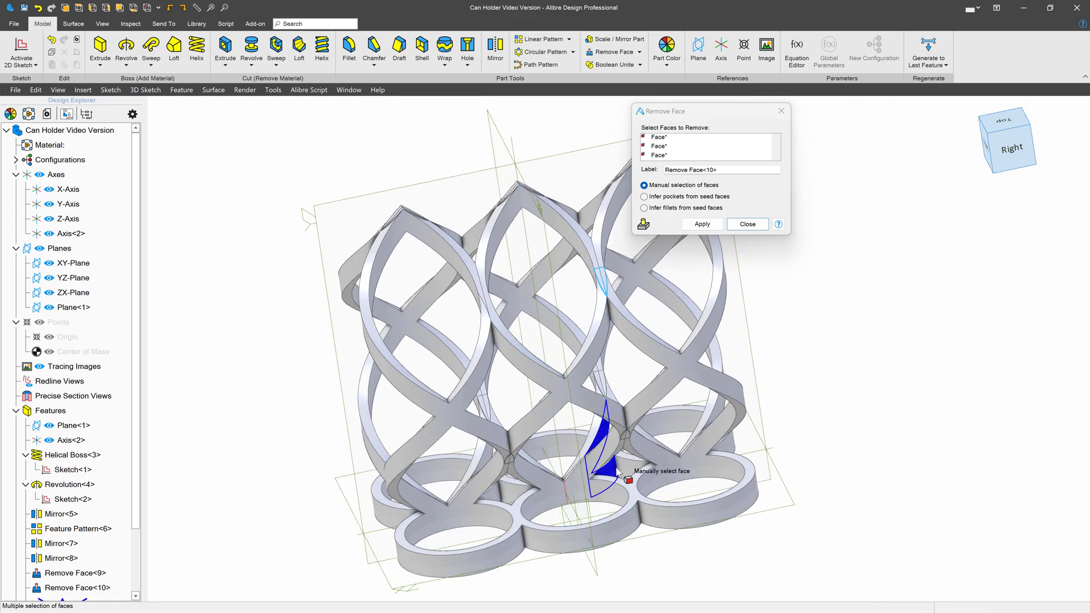
scroll(649, 416, up, 5)
scroll(649, 416, up, 6)
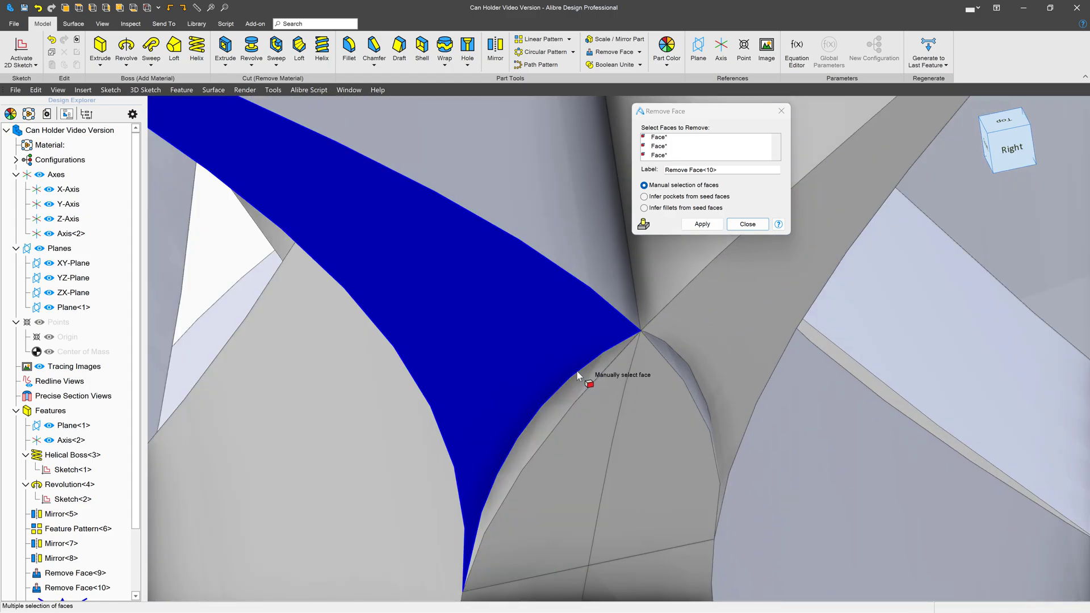
click(582, 376)
click(688, 373)
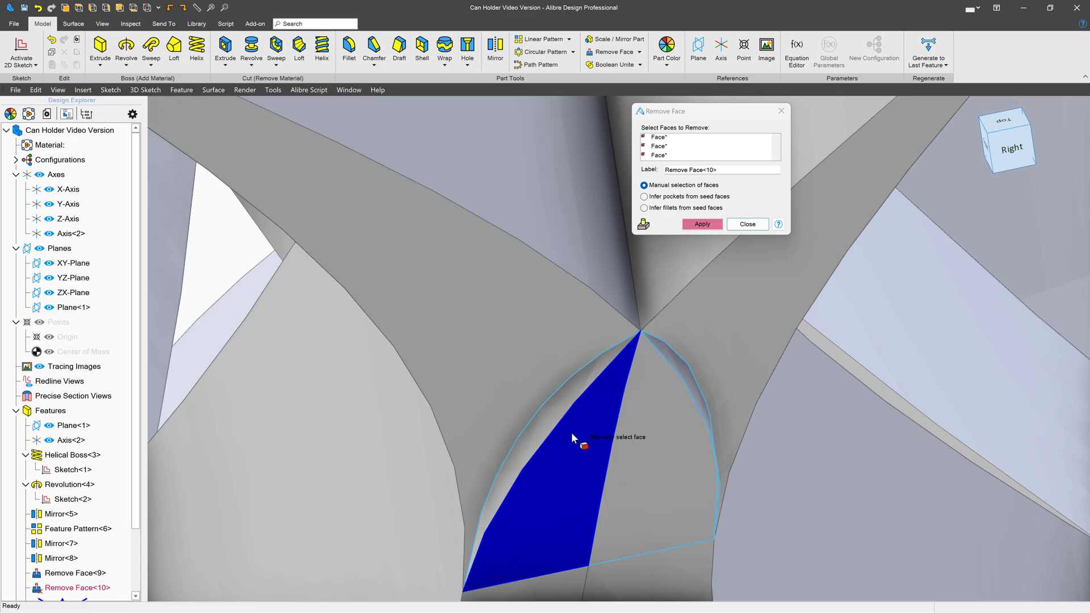
scroll(649, 412, down, 5)
scroll(648, 412, down, 5)
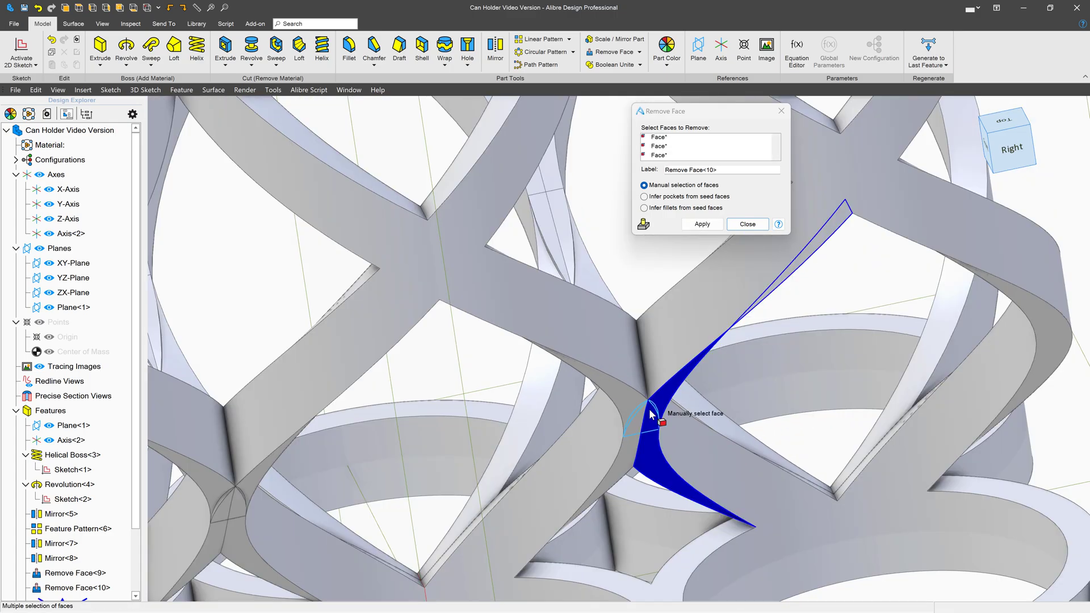
click(703, 227)
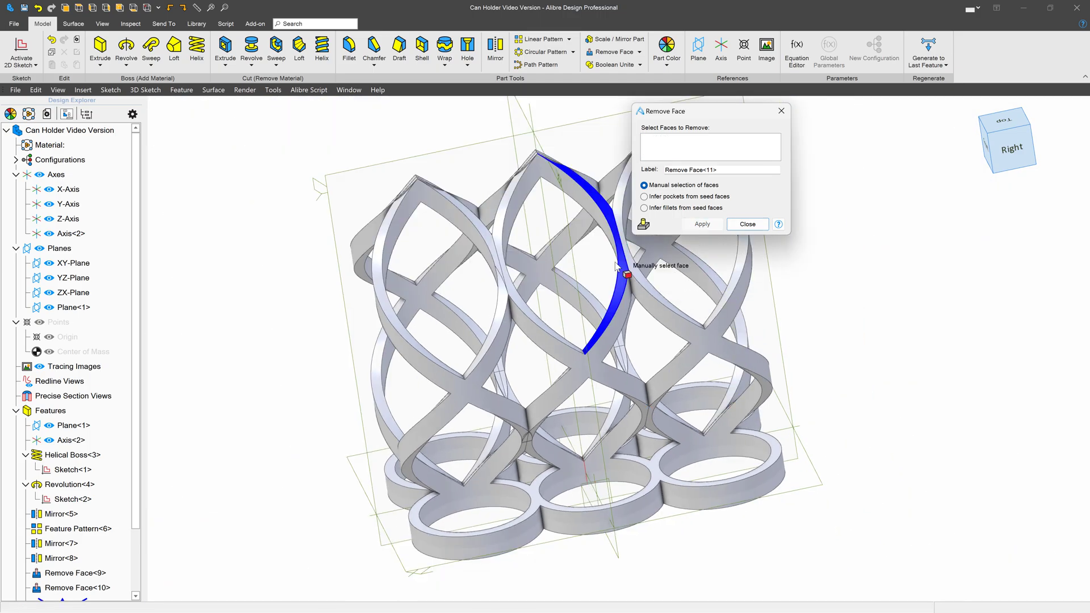
Remove the sliver and wedge faces at the remaining lower strip junction on the model's right side
scroll(115, 430, down, 2)
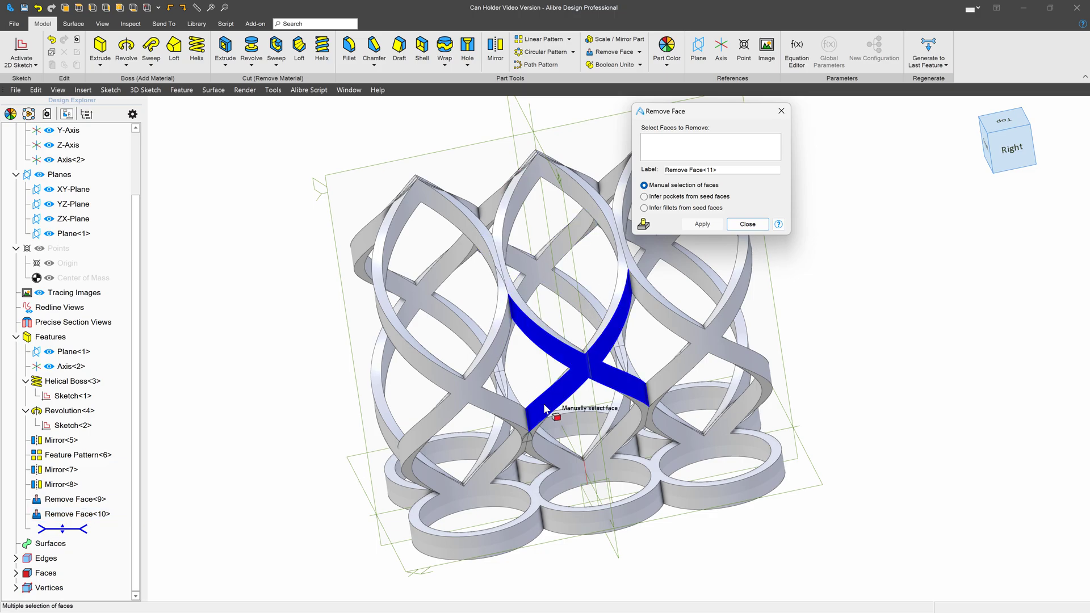
scroll(493, 451, up, 5)
scroll(621, 406, up, 3)
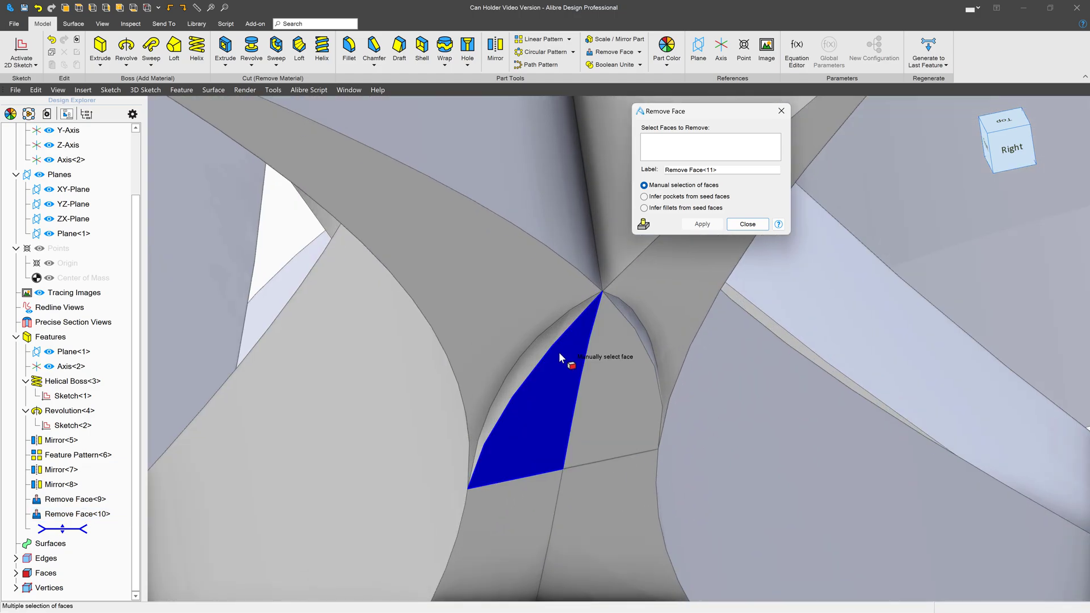
click(636, 325)
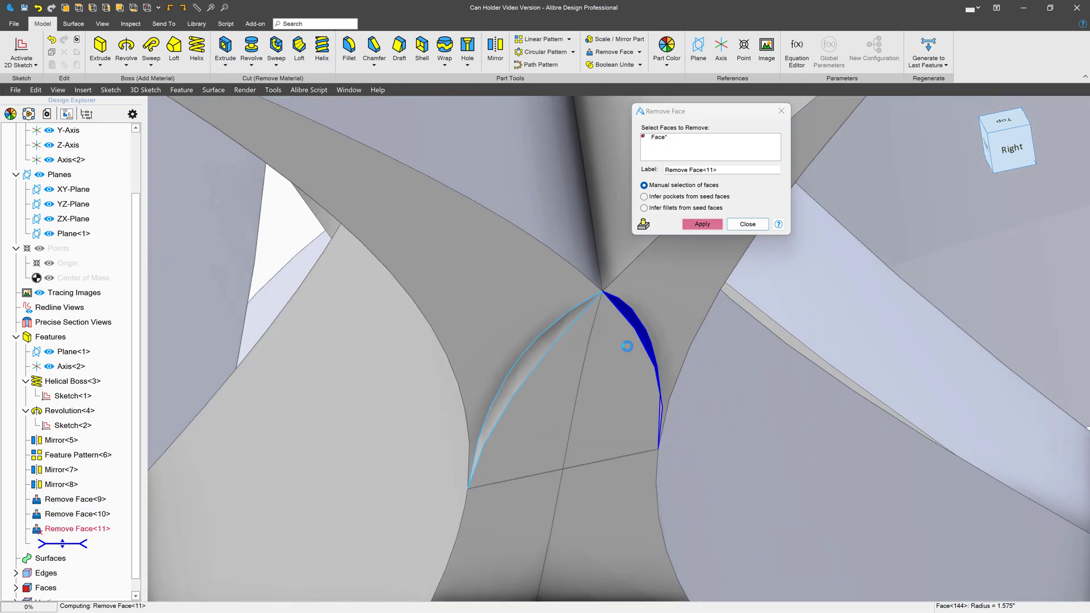
click(626, 348)
click(567, 353)
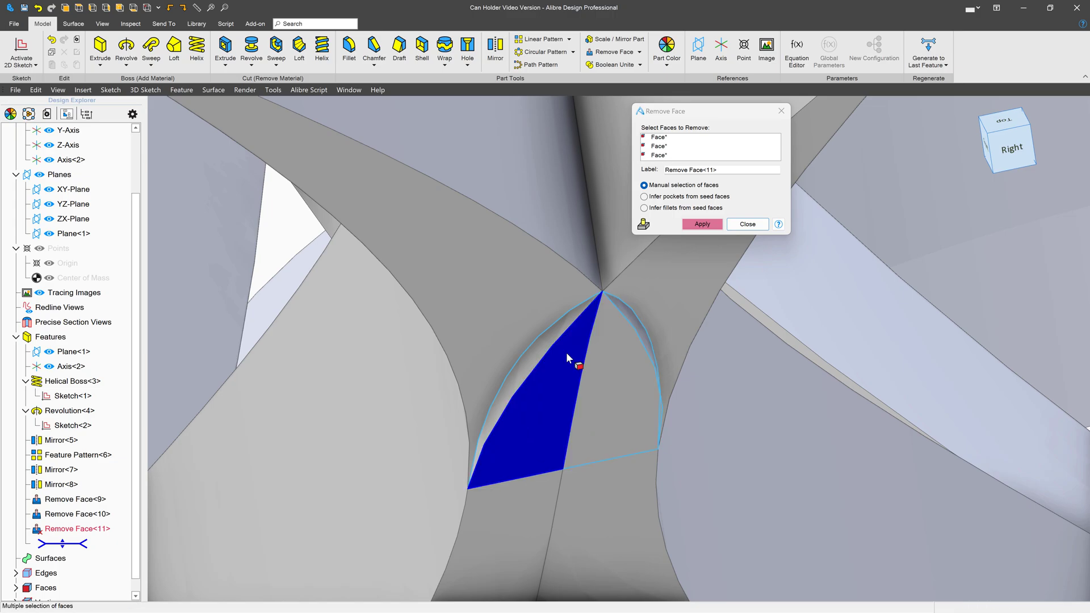
click(706, 226)
Select the sliver and wedge faces at an upper strip junction on the model's left side for a new Remove Face
scroll(811, 392, down, 2)
scroll(812, 392, down, 6)
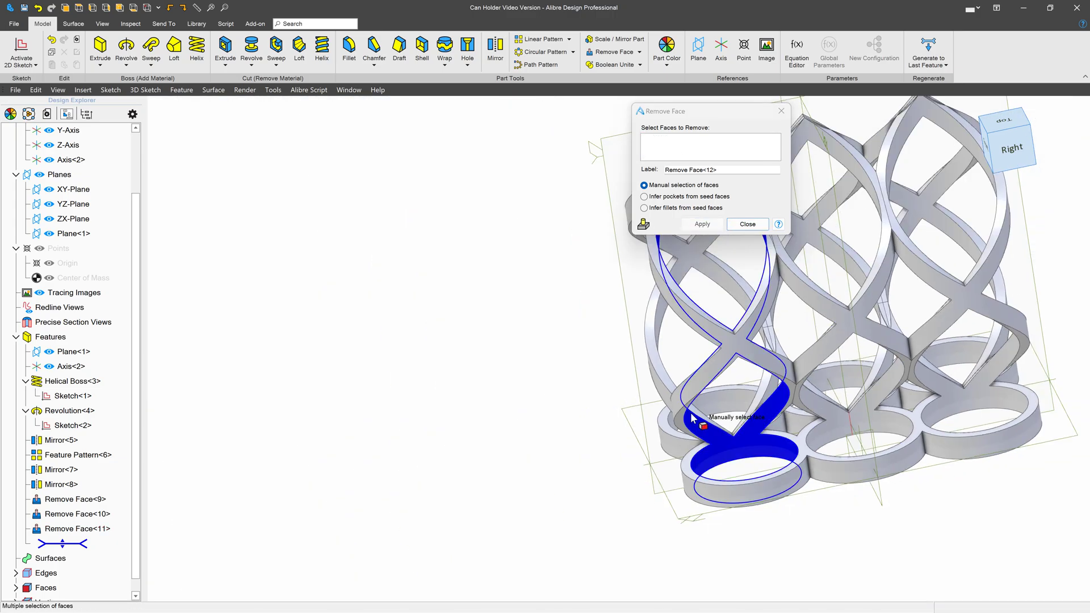
middle_drag(691, 412, 644, 354)
scroll(639, 347, down, 2)
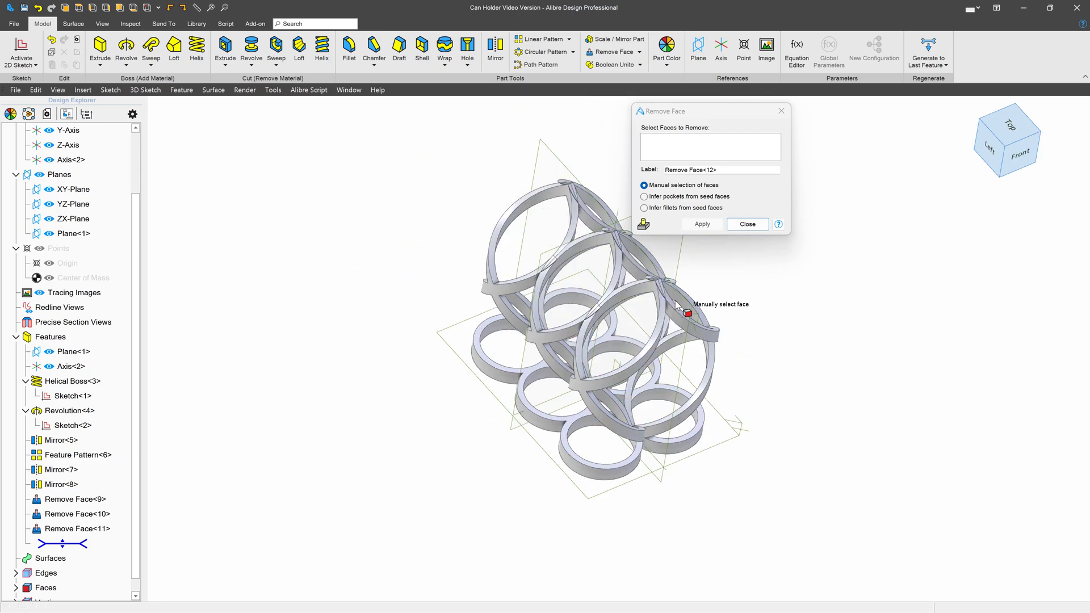
scroll(678, 302, up, 6)
scroll(536, 366, up, 3)
middle_drag(538, 369, 592, 375)
scroll(555, 371, up, 3)
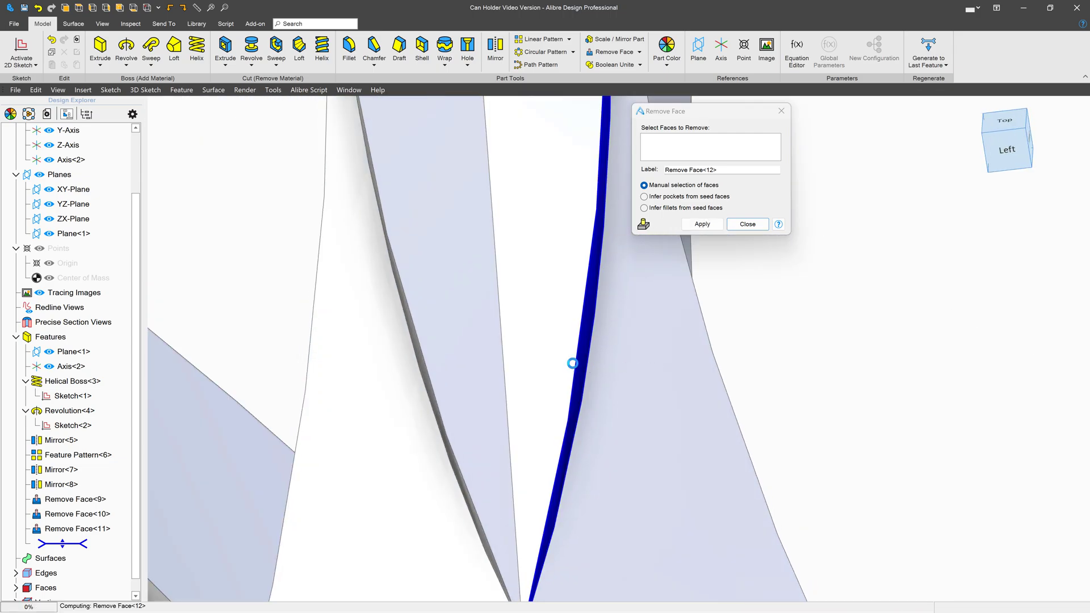
click(427, 394)
click(450, 365)
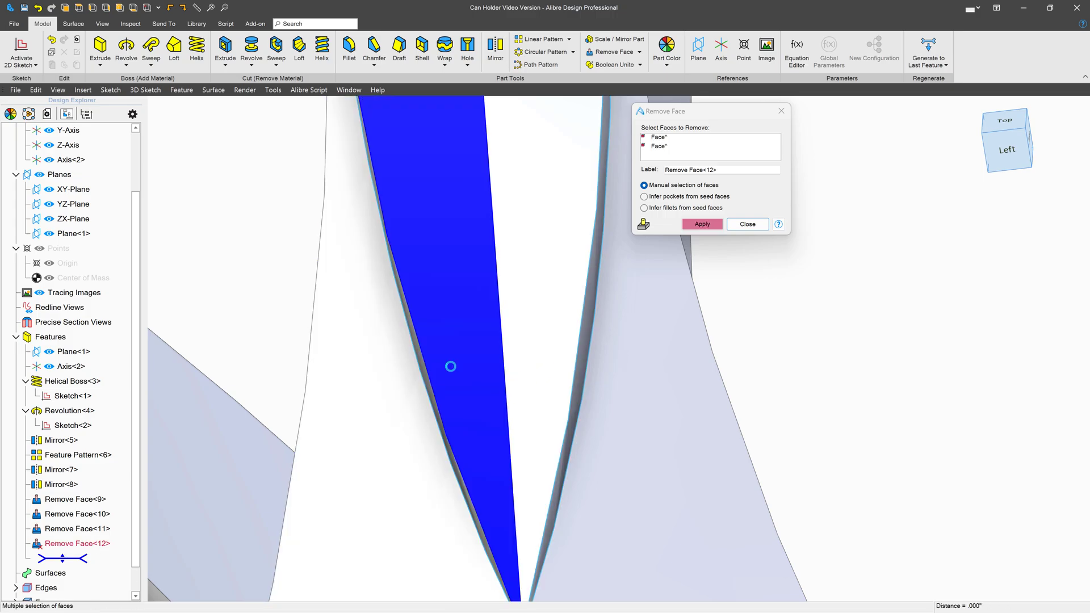
click(545, 363)
scroll(542, 360, down, 6)
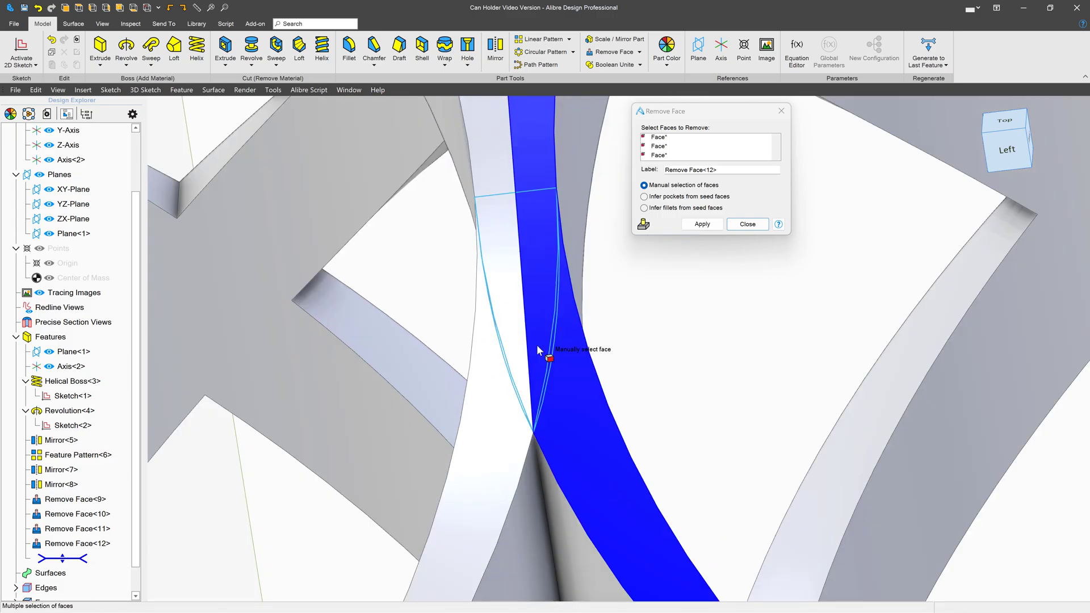
Add the remaining sliver and wedge faces at the neighbouring upper strip junction to the Remove Face selection
scroll(318, 356, up, 3)
scroll(311, 355, up, 4)
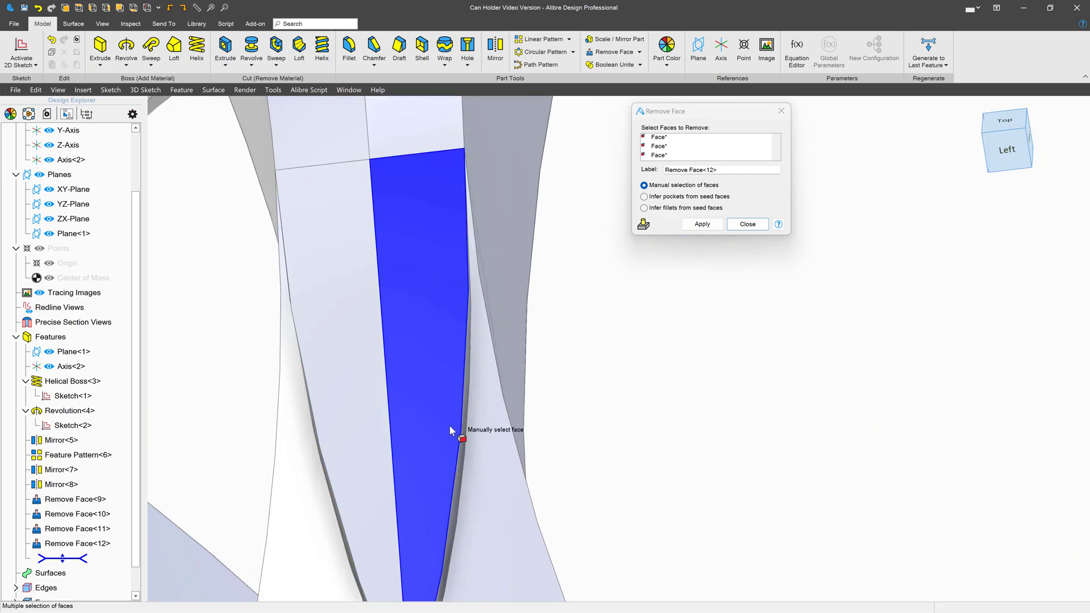
click(468, 439)
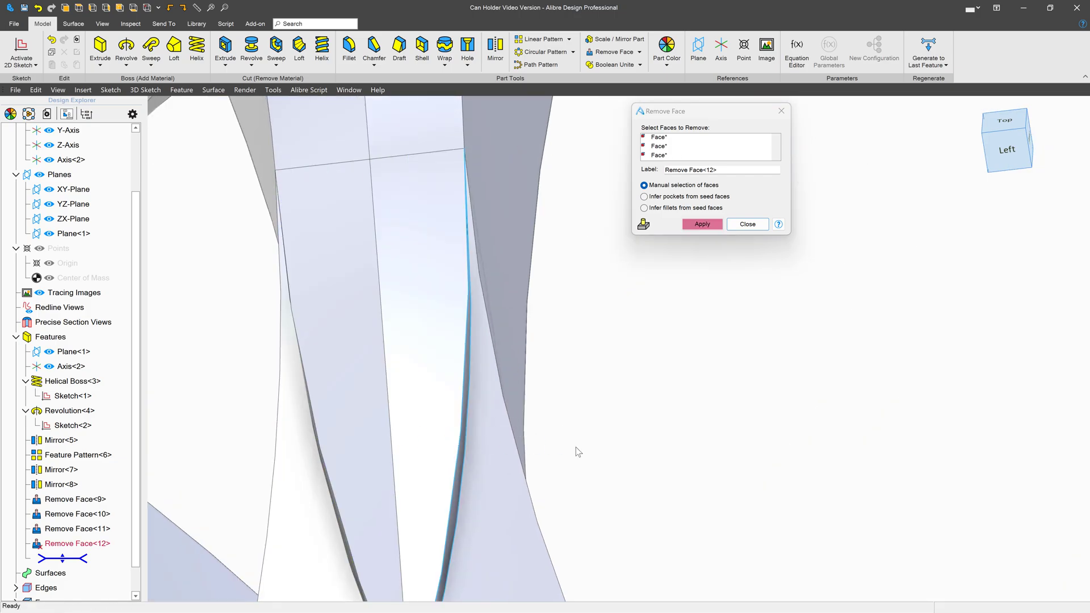
middle_drag(574, 451, 465, 457)
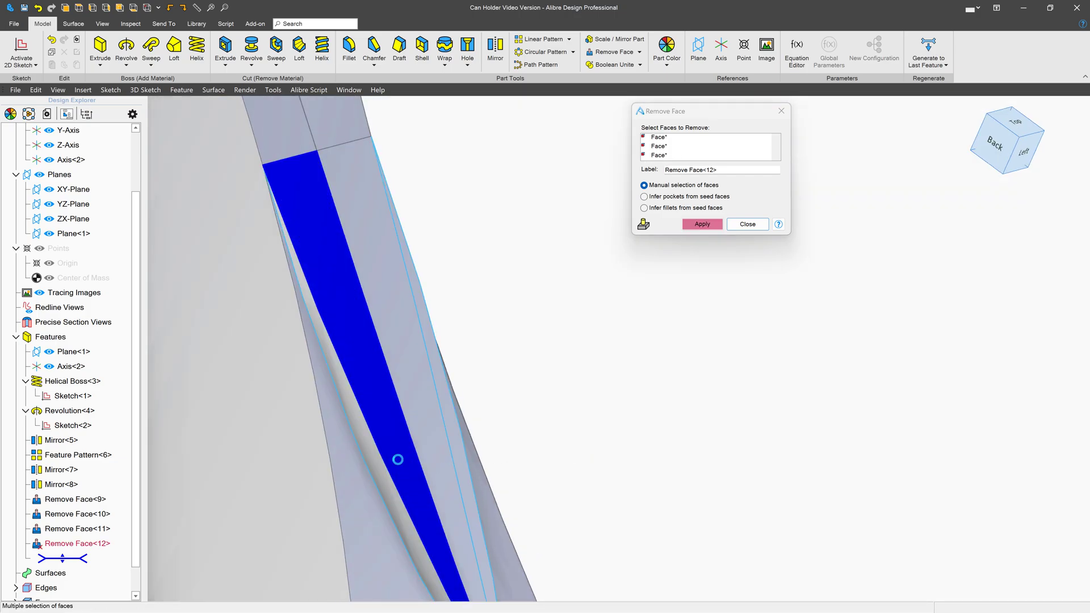
click(397, 458)
click(444, 444)
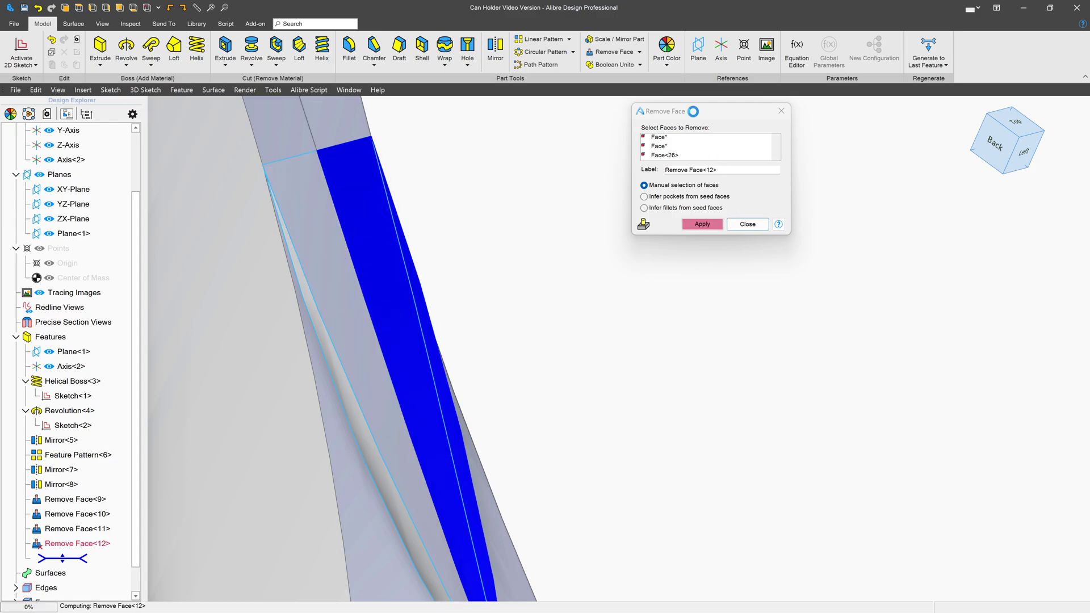
scroll(683, 151, up, 1)
scroll(683, 150, down, 1)
scroll(683, 151, up, 1)
scroll(417, 204, down, 5)
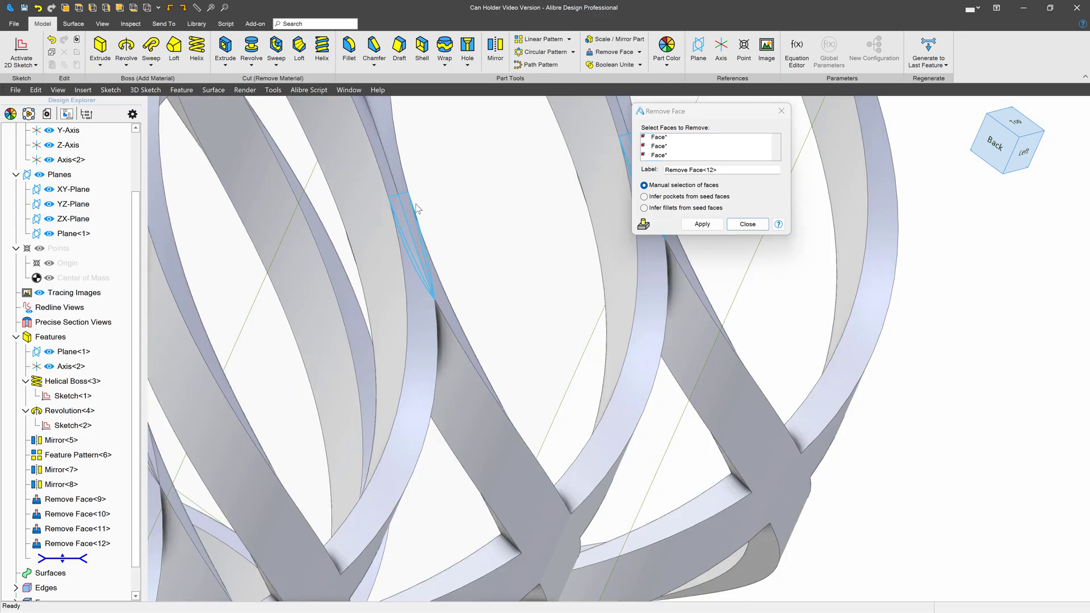
Remove the selected sliver and wedge faces at the upper strip junctions on the model's left side
scroll(269, 454, up, 3)
middle_drag(268, 455, 382, 421)
scroll(664, 308, down, 2)
scroll(665, 309, down, 2)
scroll(353, 418, up, 8)
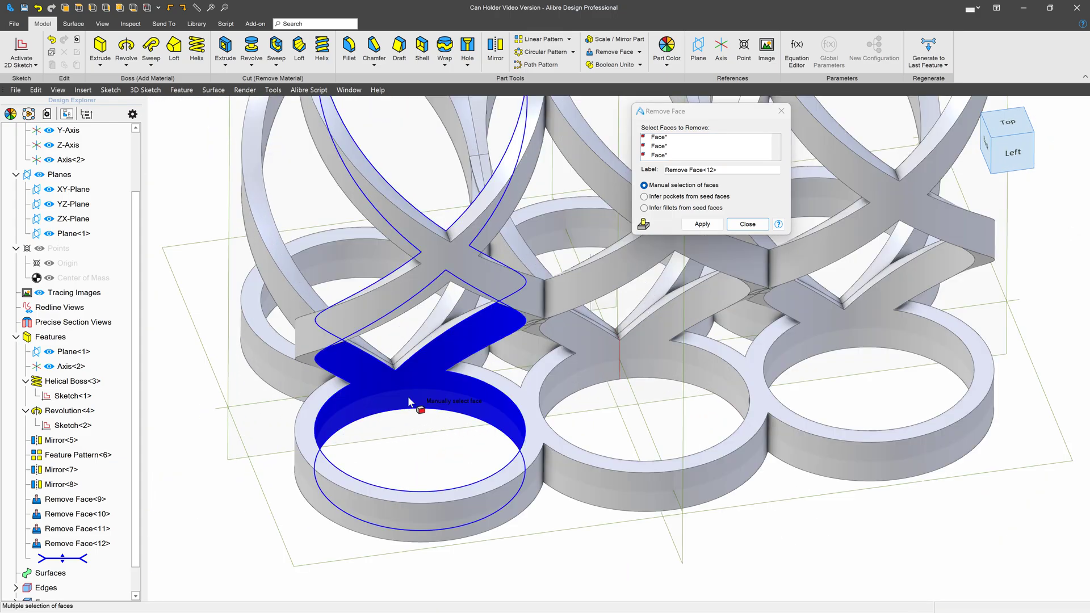
scroll(602, 278, up, 4)
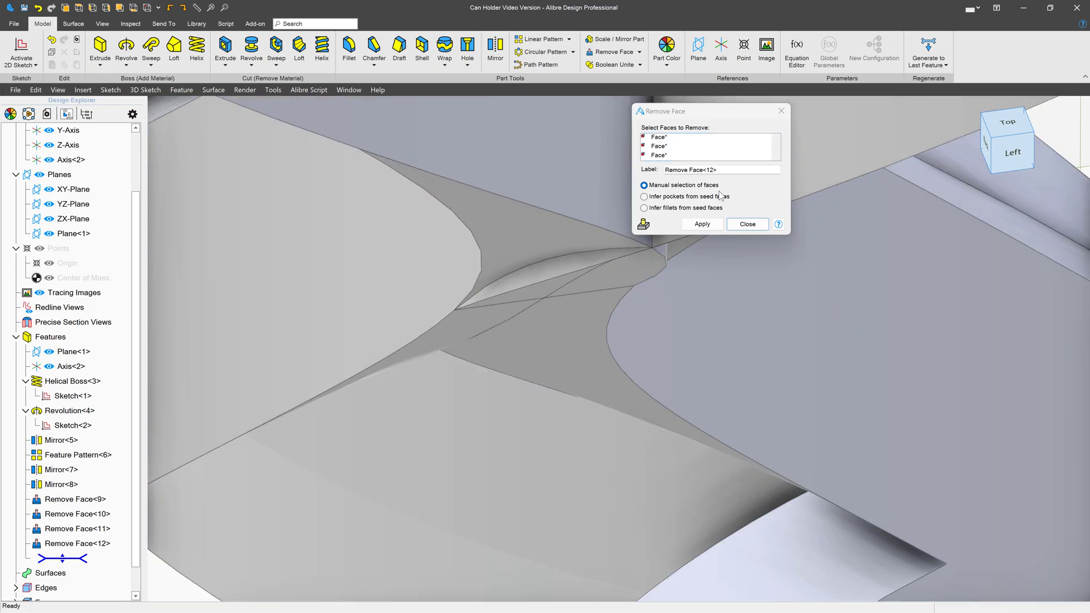
click(702, 225)
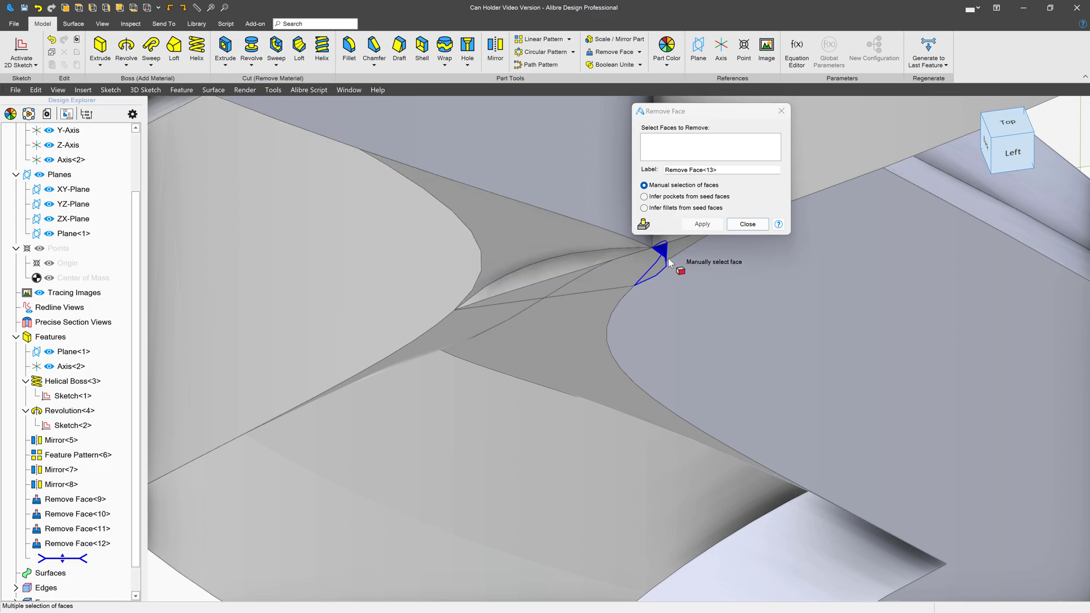
Remove the sliver and wedge faces at the first lower strip junction on the left side, just above the base rings
click(561, 282)
click(577, 263)
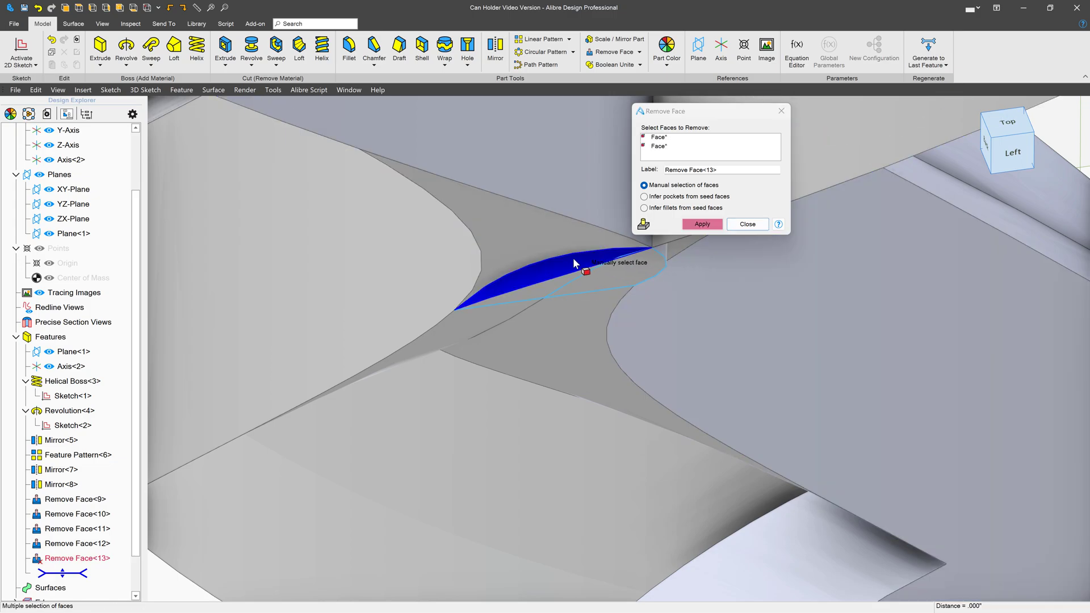
click(664, 257)
click(666, 253)
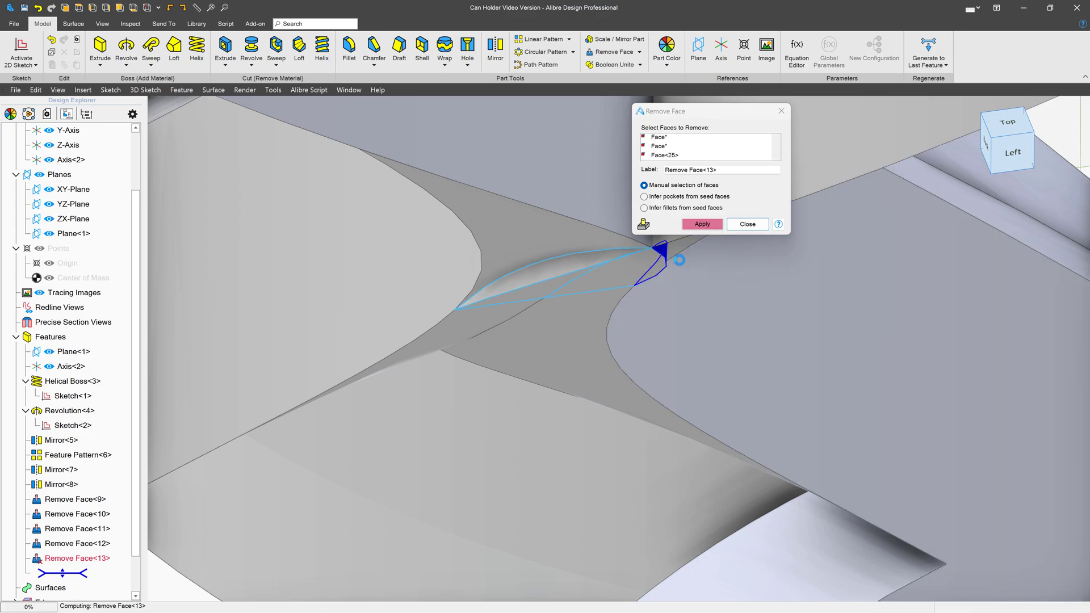
click(700, 225)
scroll(547, 281, down, 4)
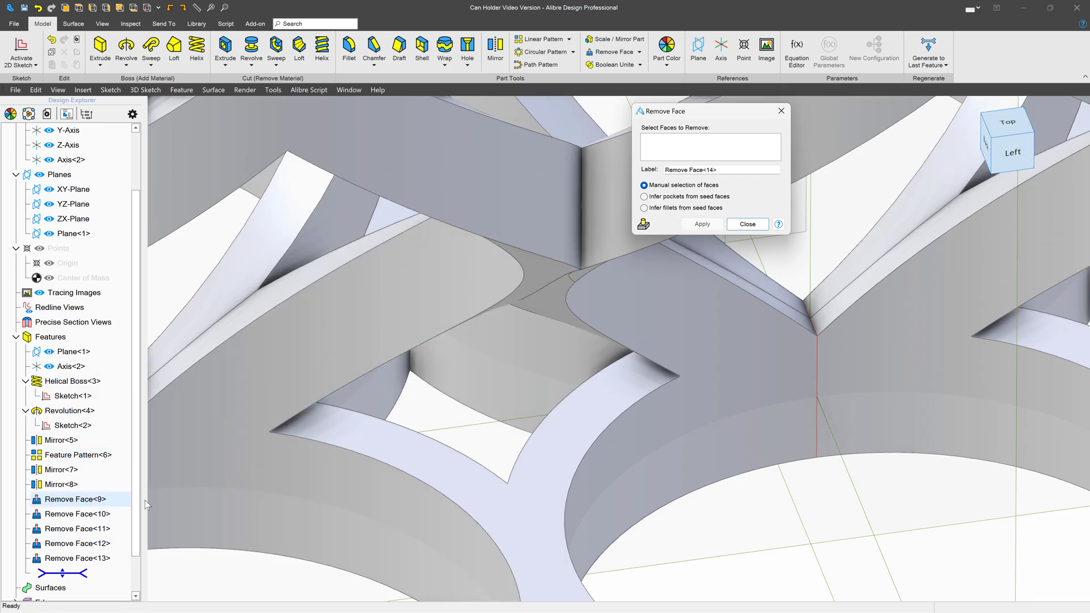
Remove the sliver and wedge faces at the other lower strip junction on the model's left side
scroll(378, 445, down, 5)
scroll(628, 358, up, 10)
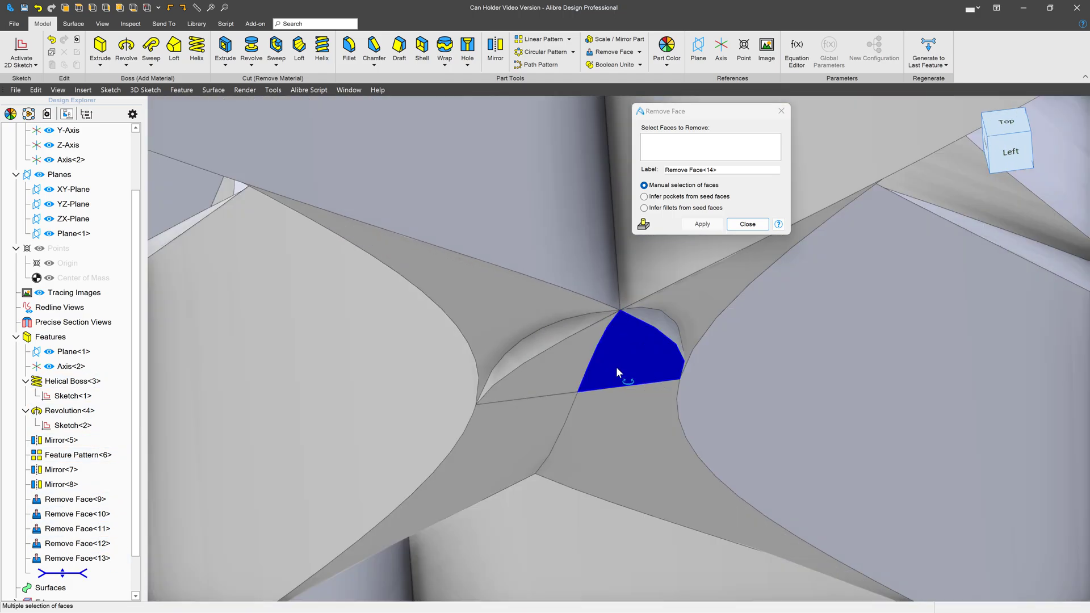
middle_drag(617, 368, 620, 366)
click(574, 298)
click(686, 289)
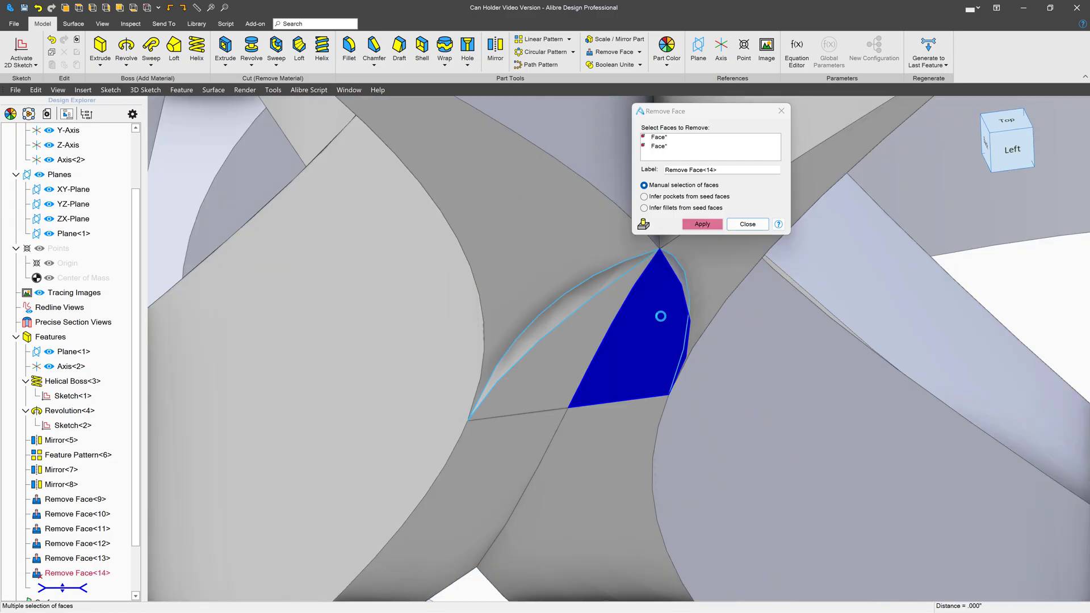
click(647, 318)
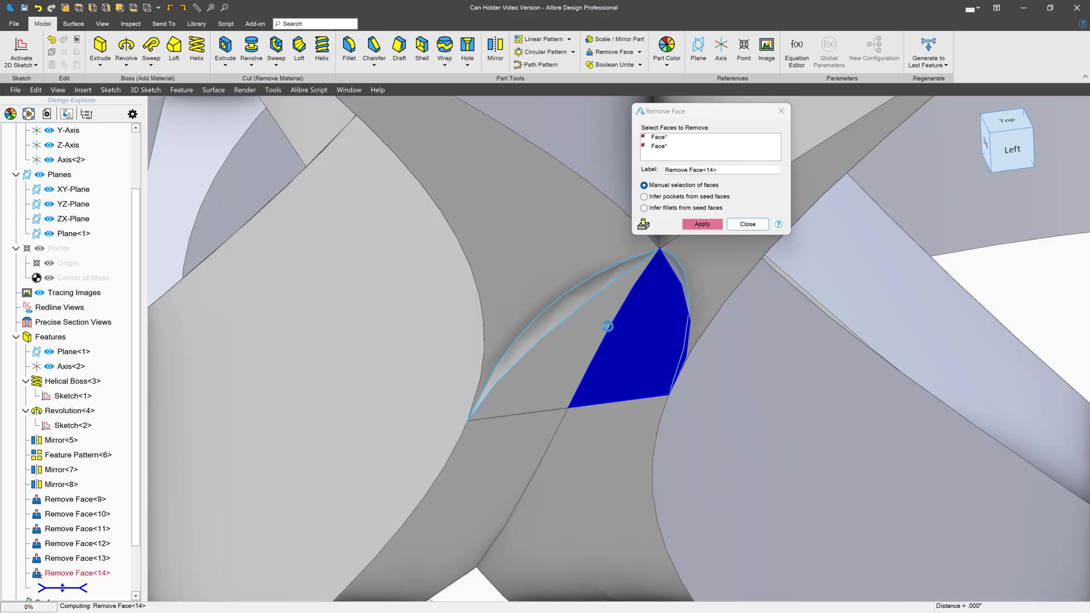
click(702, 224)
scroll(578, 372, down, 7)
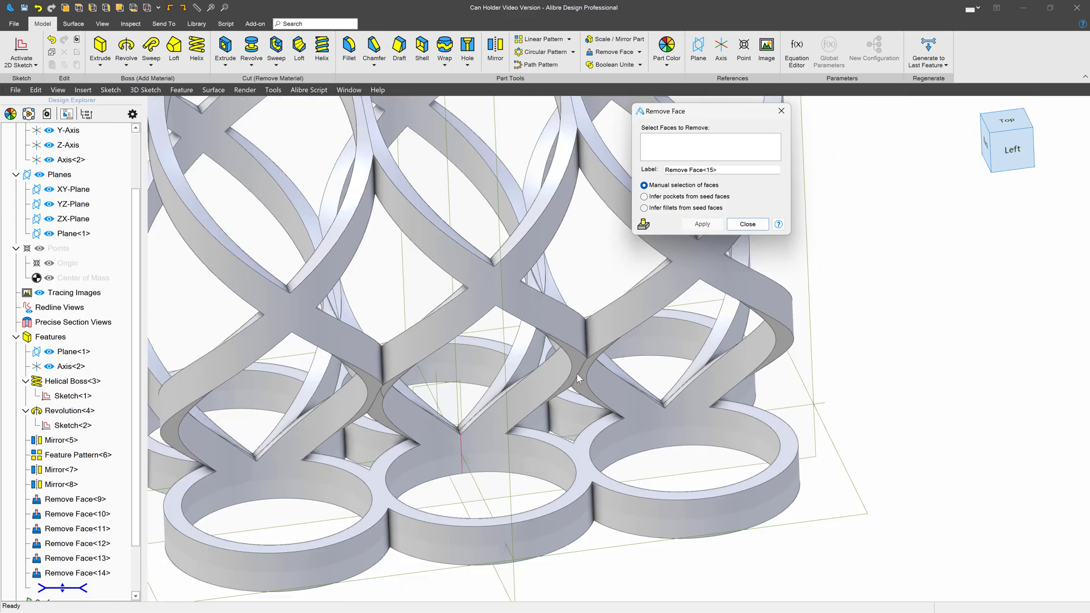
Remove the sliver and wedge faces at the interior strip junction behind the front row of strips
scroll(358, 312, down, 2)
scroll(399, 316, up, 5)
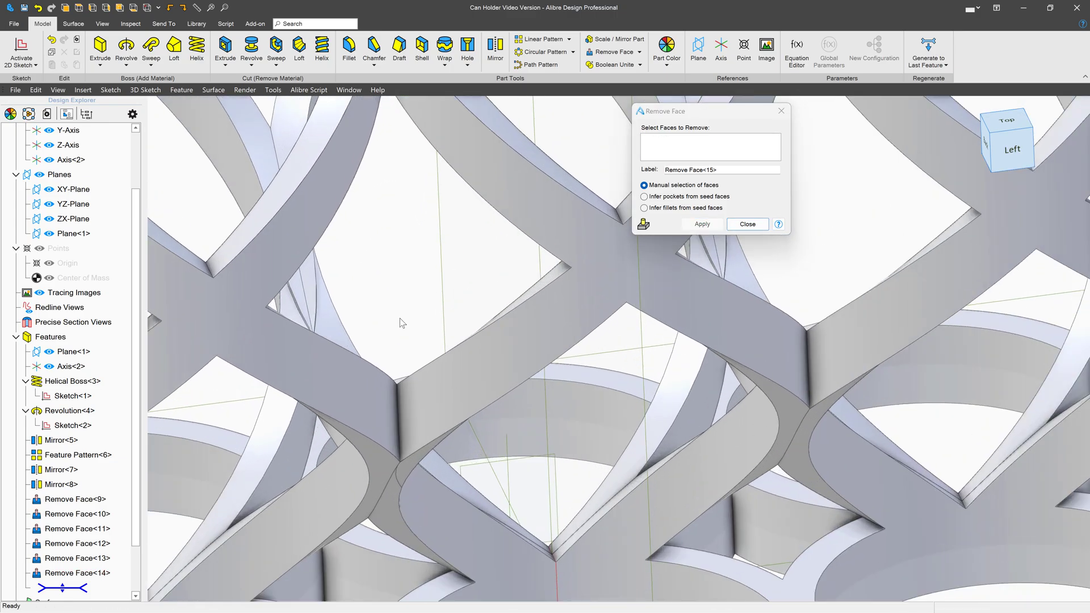
scroll(399, 319, up, 2)
scroll(317, 307, up, 5)
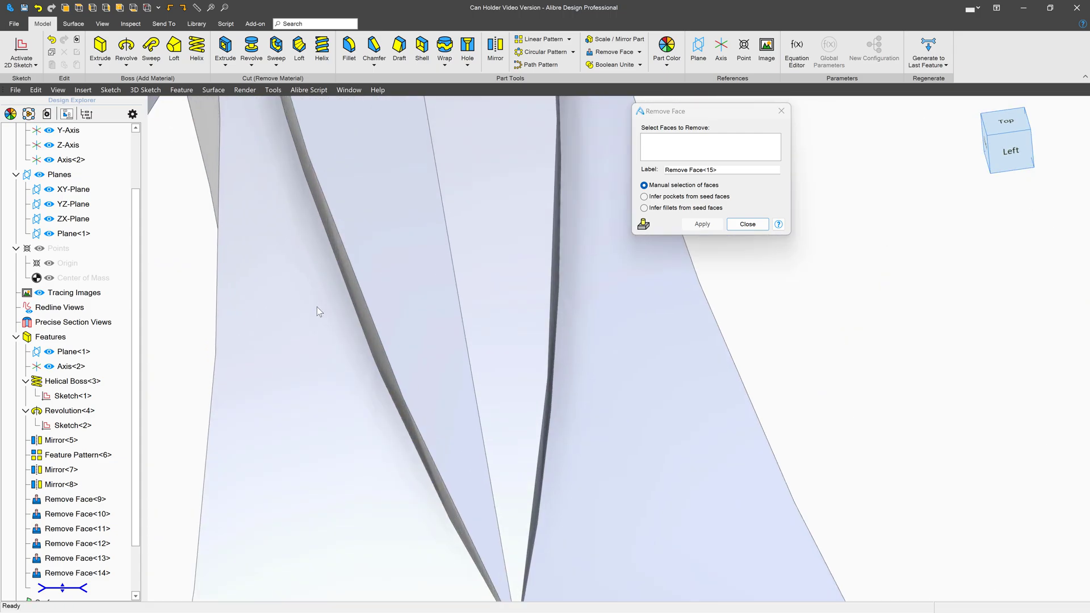
click(405, 306)
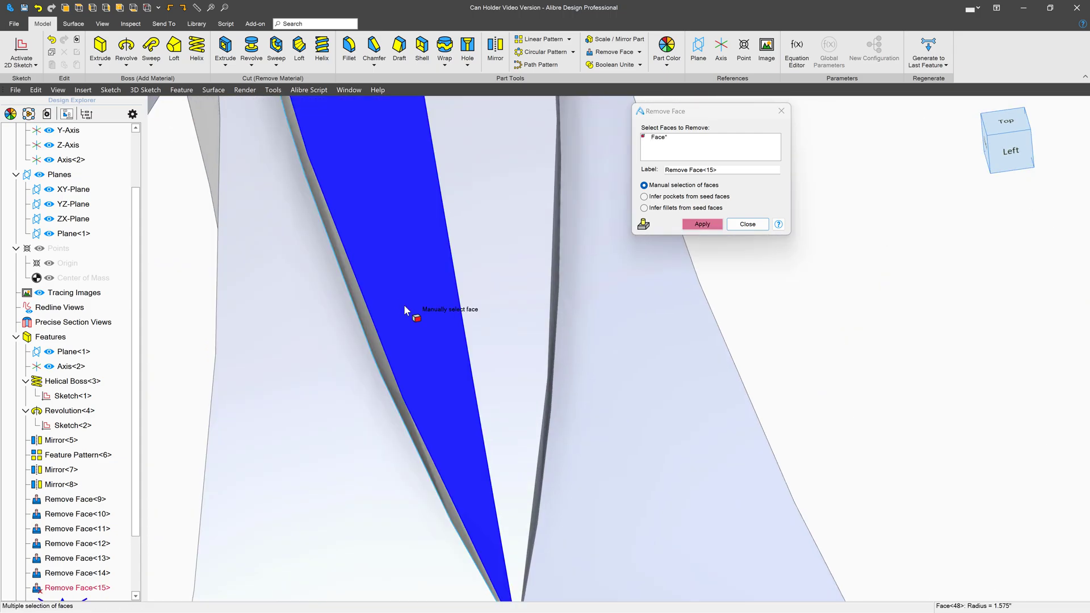
click(507, 325)
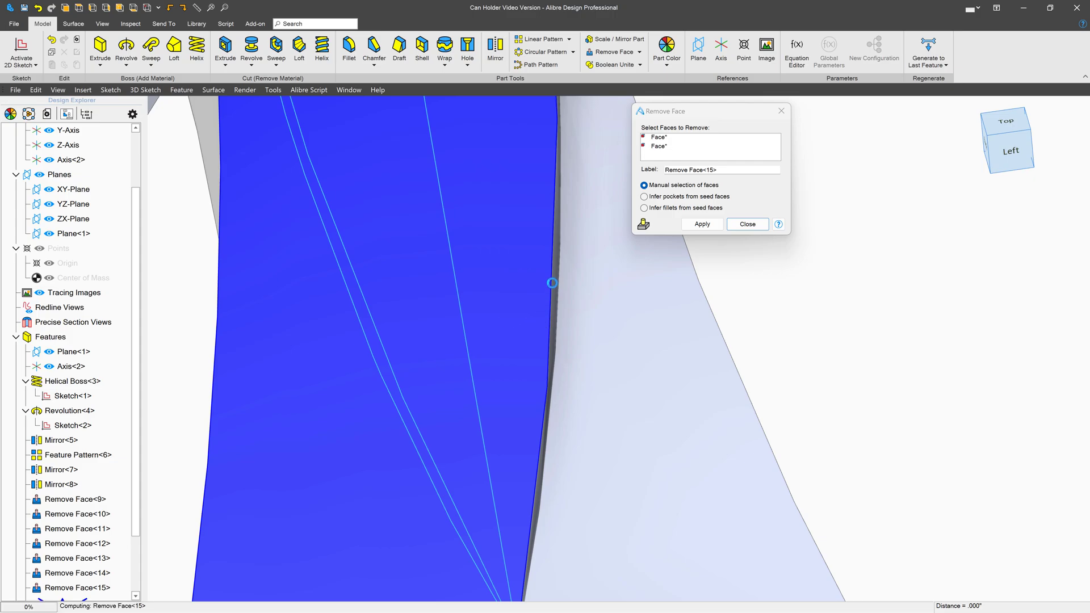
click(503, 276)
click(558, 284)
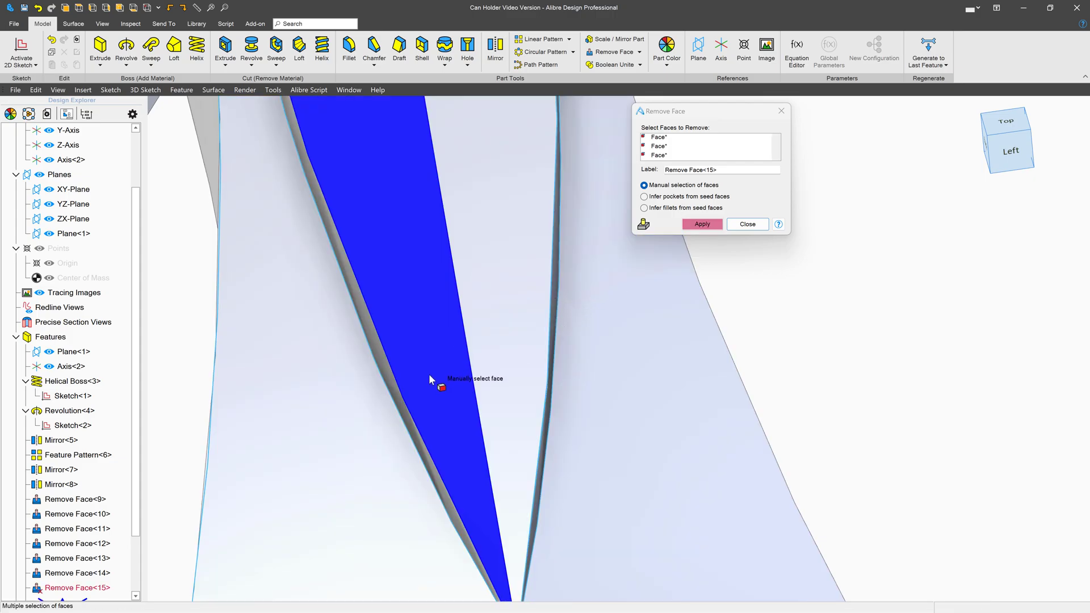
click(488, 357)
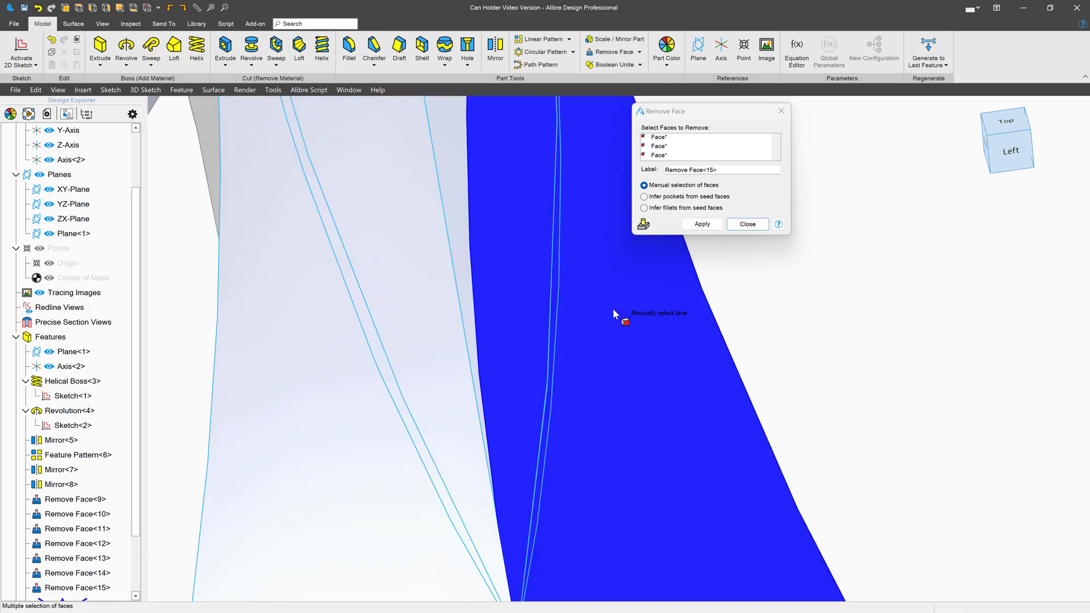
click(701, 225)
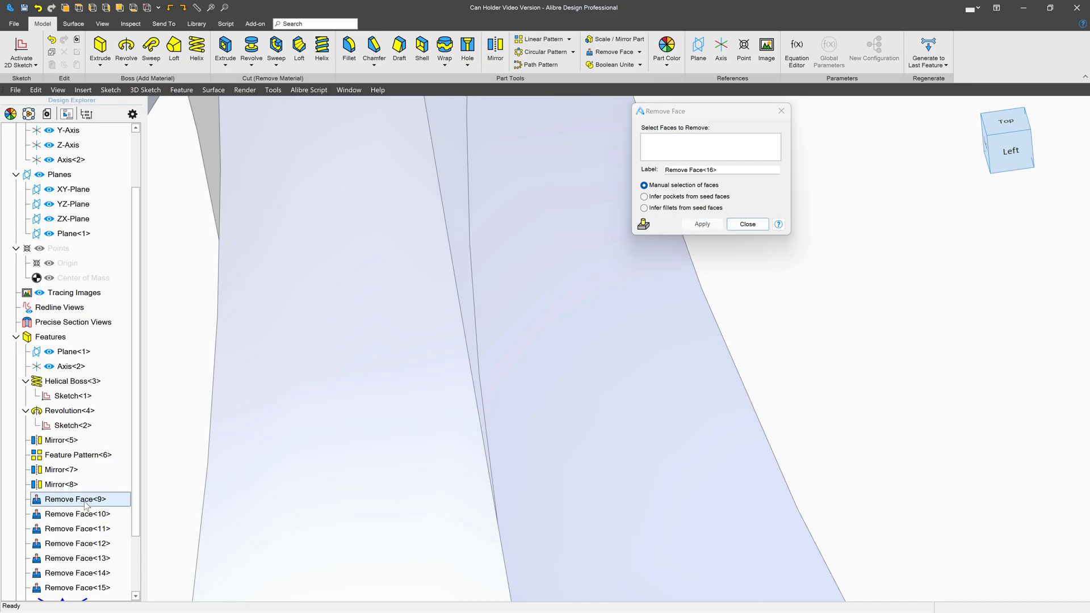
scroll(256, 469, down, 5)
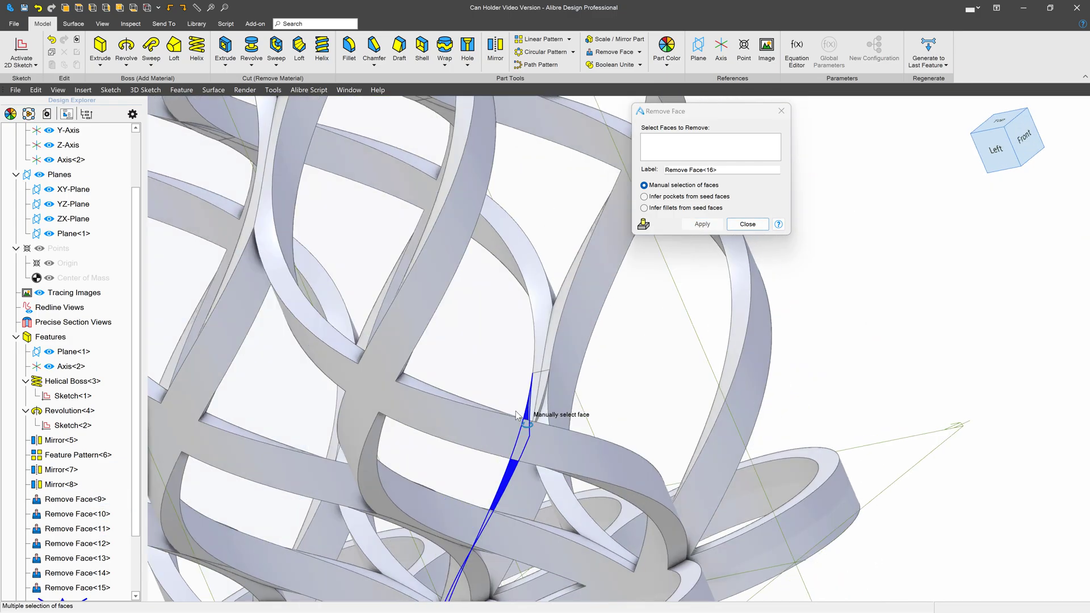
middle_drag(516, 411, 511, 414)
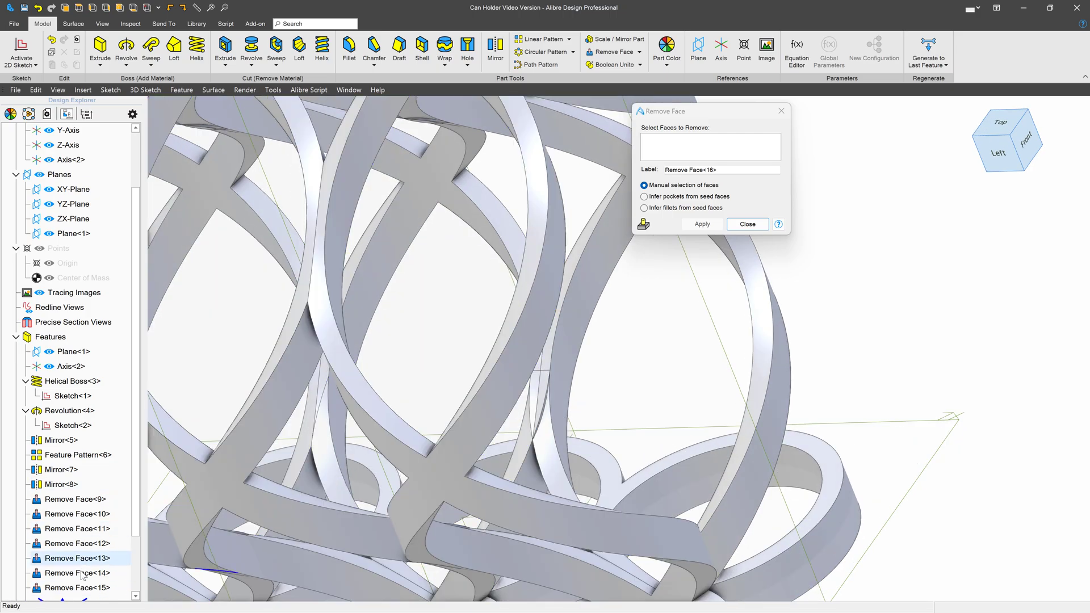
scroll(580, 423, up, 5)
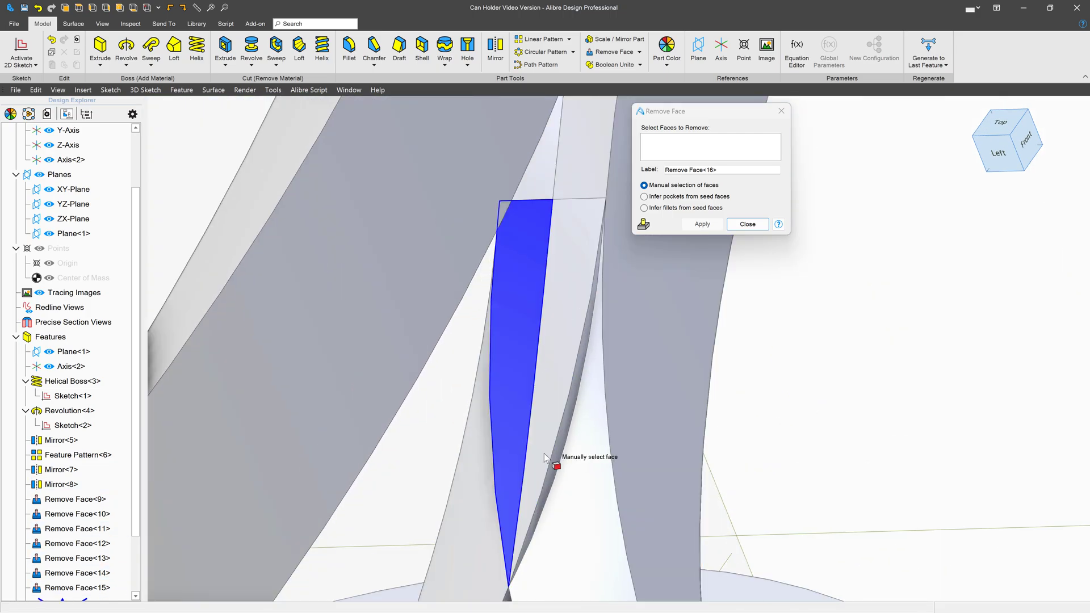
scroll(567, 426, up, 3)
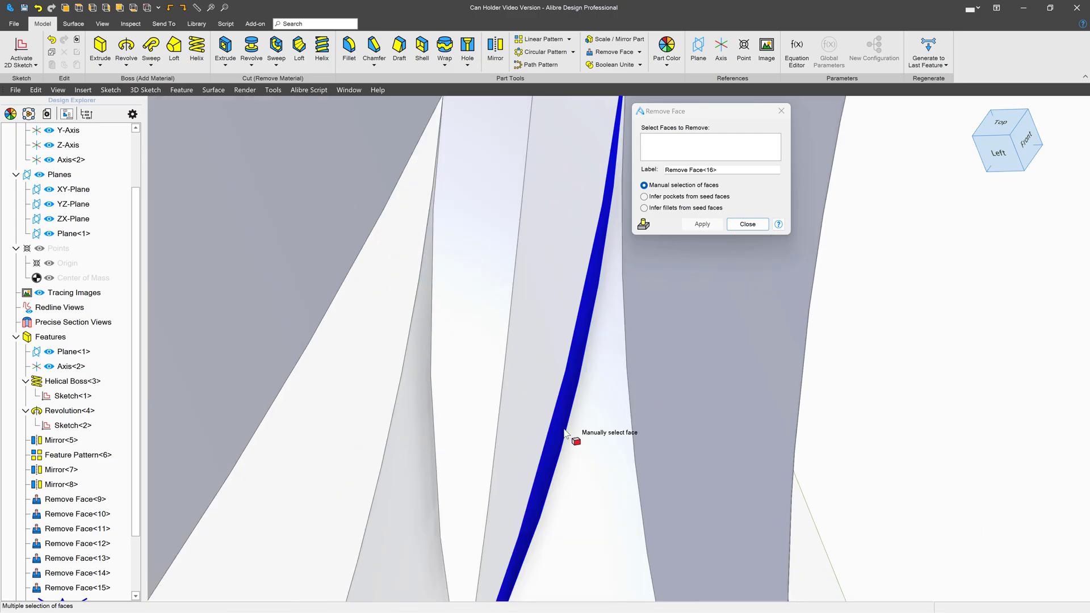
click(522, 429)
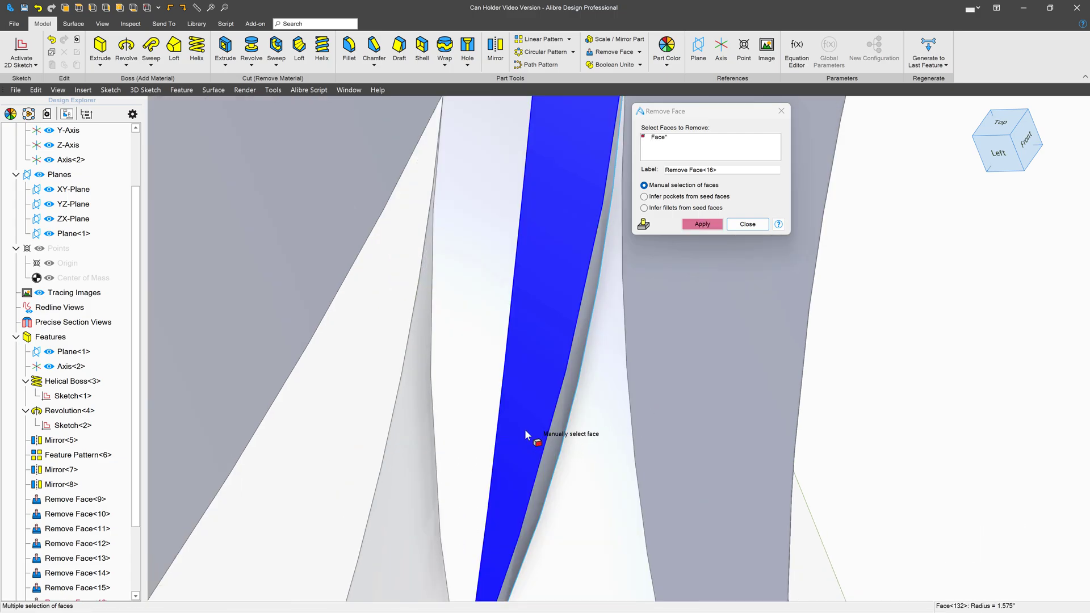
click(478, 425)
click(470, 421)
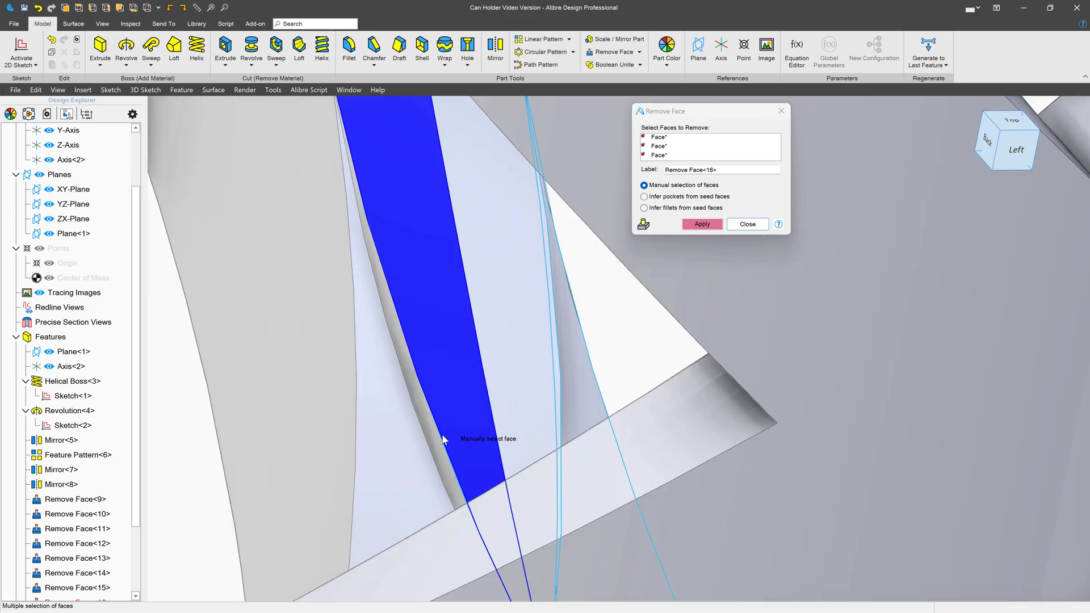
click(436, 437)
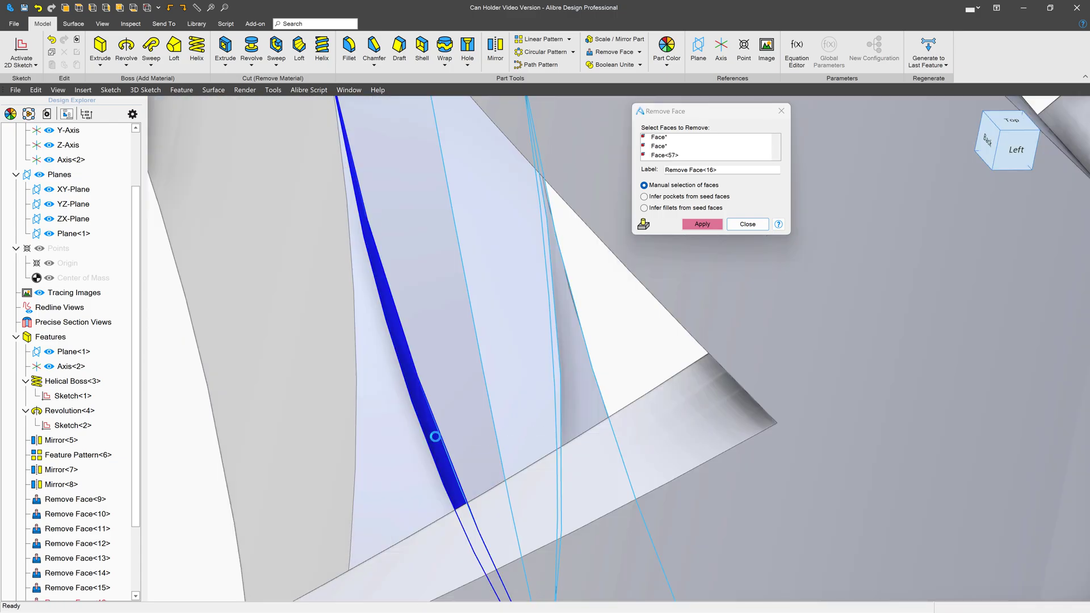
click(487, 405)
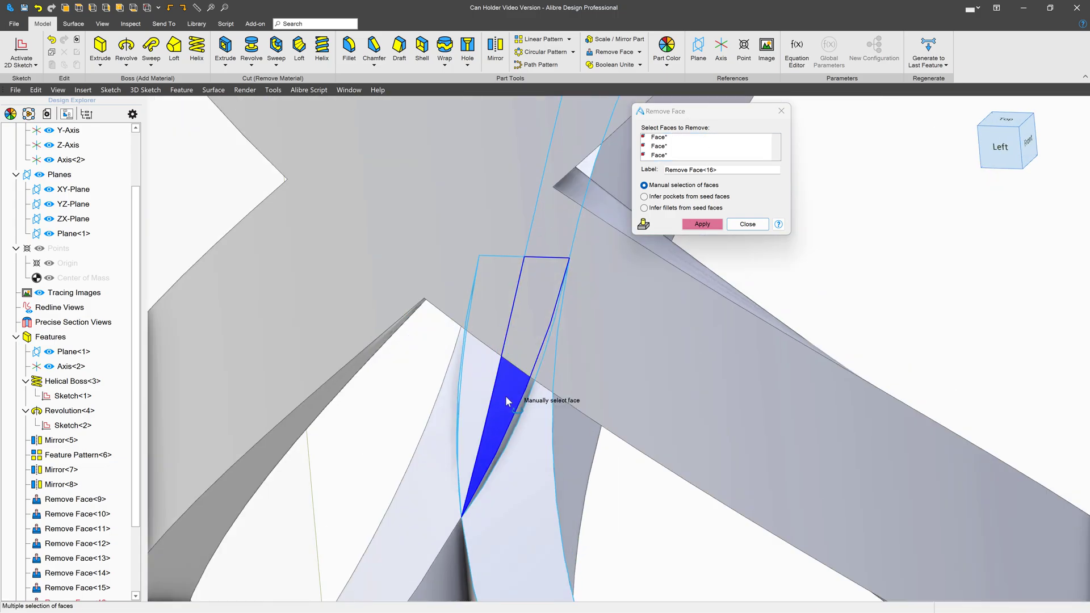
Clear all faces currently selected for the Remove Face operation at the interior strip junction
scroll(610, 317, down, 5)
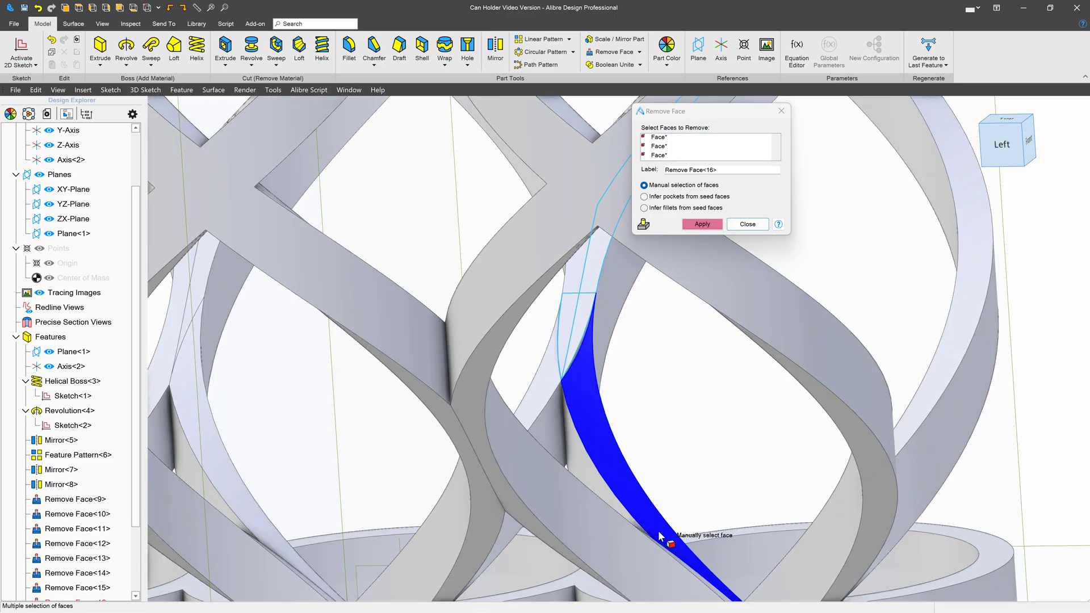
scroll(578, 335, up, 5)
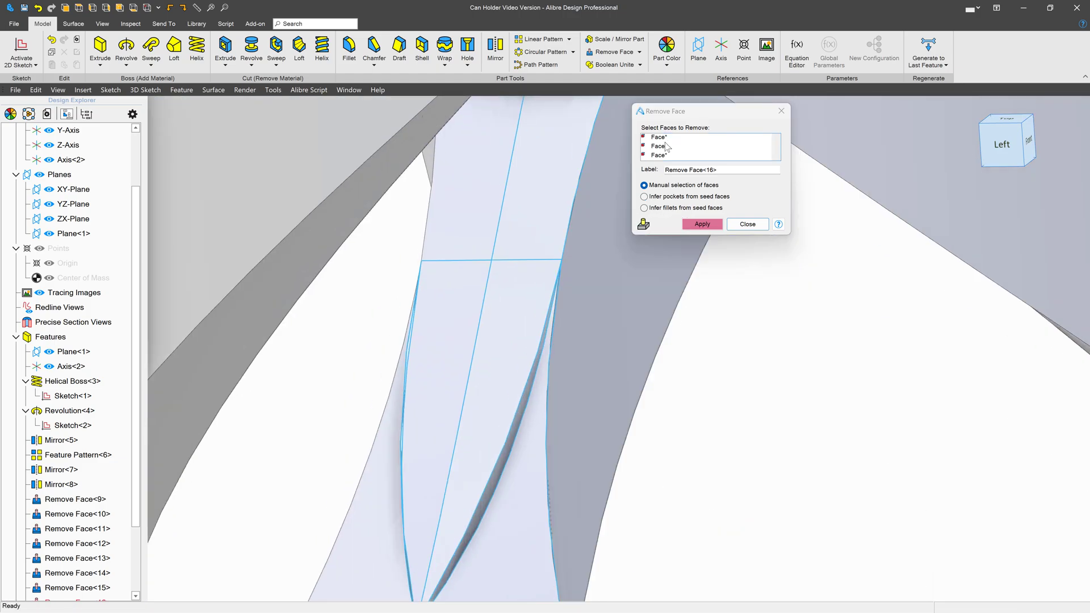
click(667, 148)
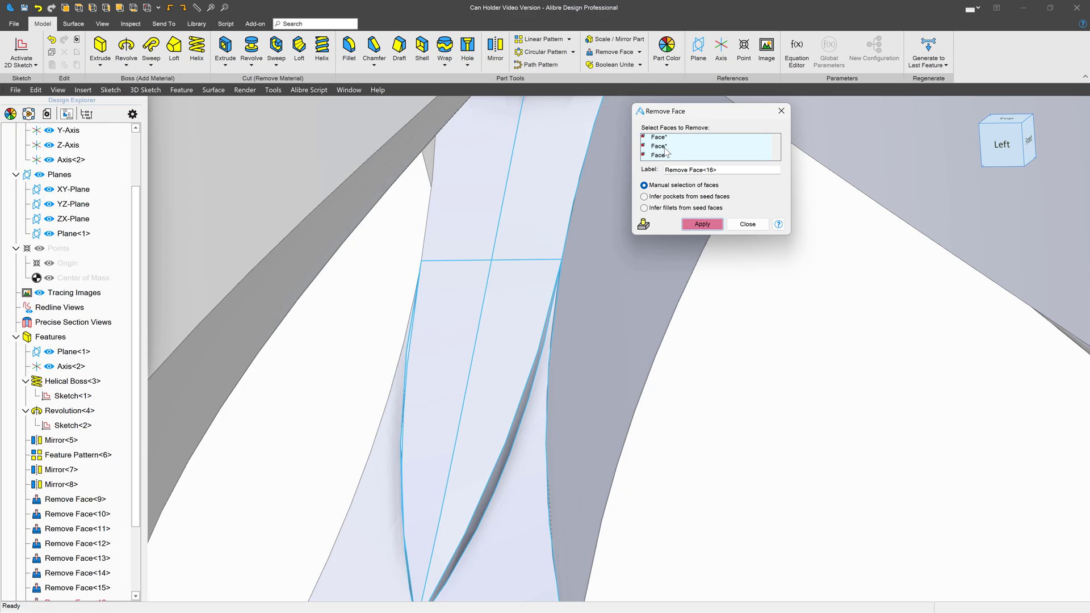
right_click(667, 153)
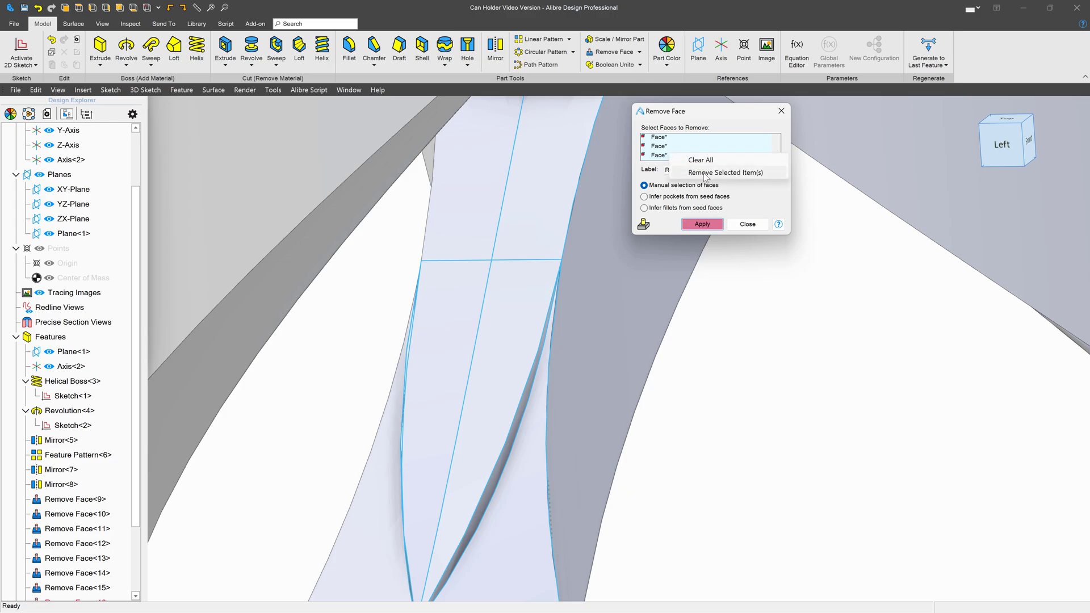
click(700, 160)
Reselect the thin sliver faces and the wedge face at the interior strip junction and remove them
click(507, 472)
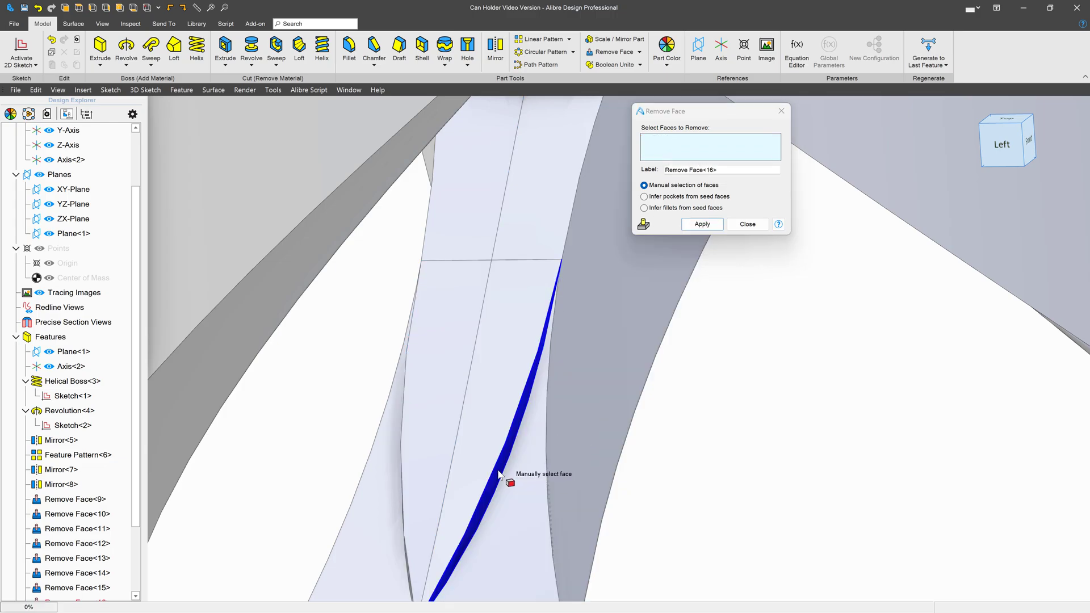
middle_drag(427, 482, 401, 514)
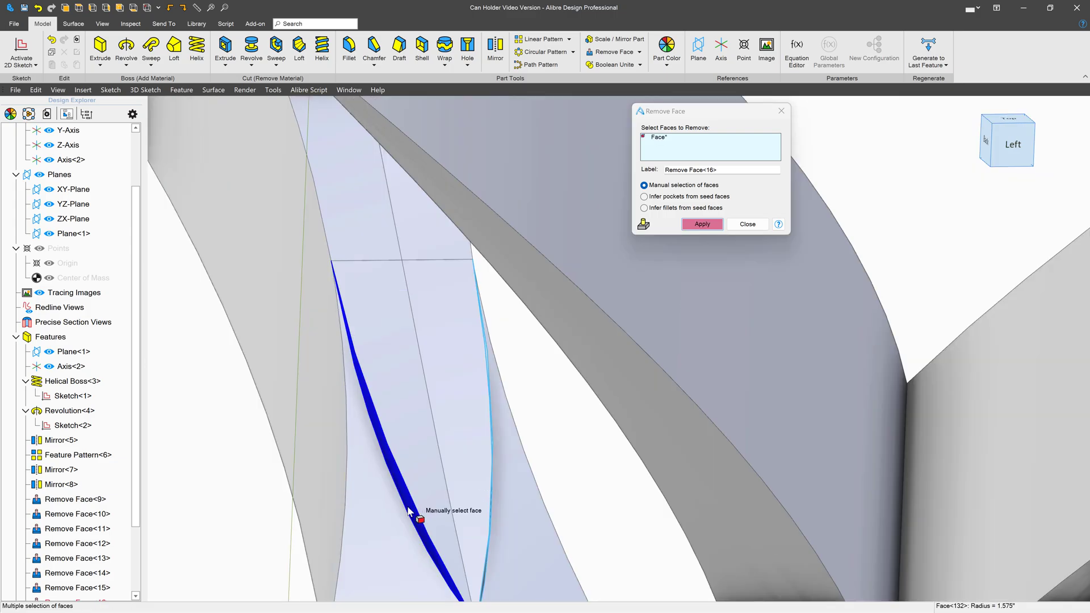
click(414, 505)
click(470, 464)
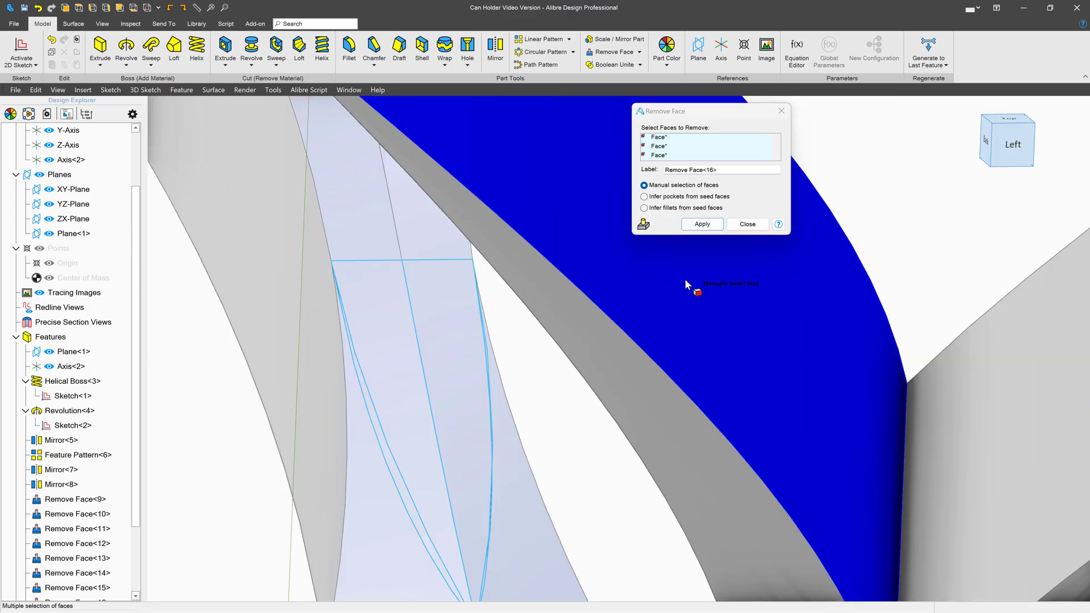
click(702, 224)
Remove the thin sliver and wedge faces at a strip junction on the model's front side
scroll(555, 384, down, 5)
scroll(544, 389, down, 3)
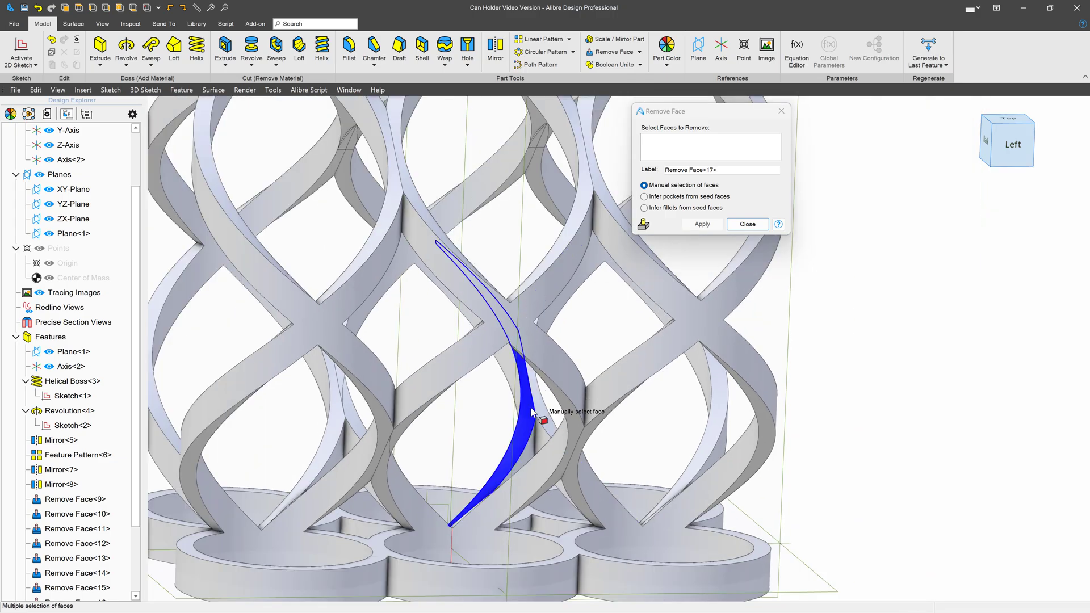
middle_drag(532, 412, 490, 417)
scroll(495, 480, down, 5)
scroll(466, 324, up, 1)
scroll(466, 324, up, 5)
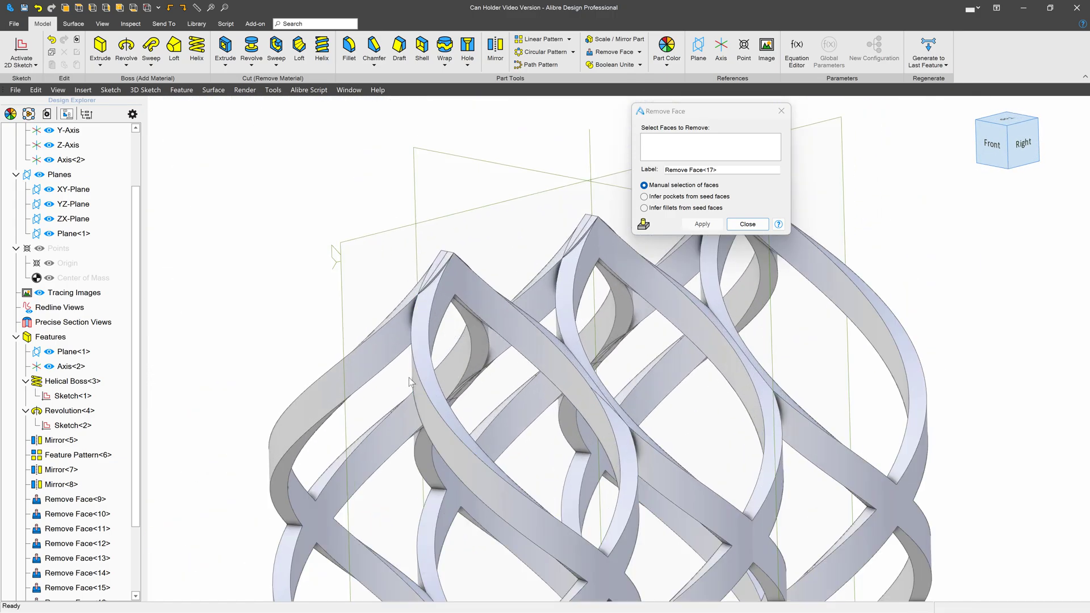
middle_drag(466, 324, 371, 427)
scroll(431, 404, down, 3)
scroll(386, 341, up, 10)
click(360, 387)
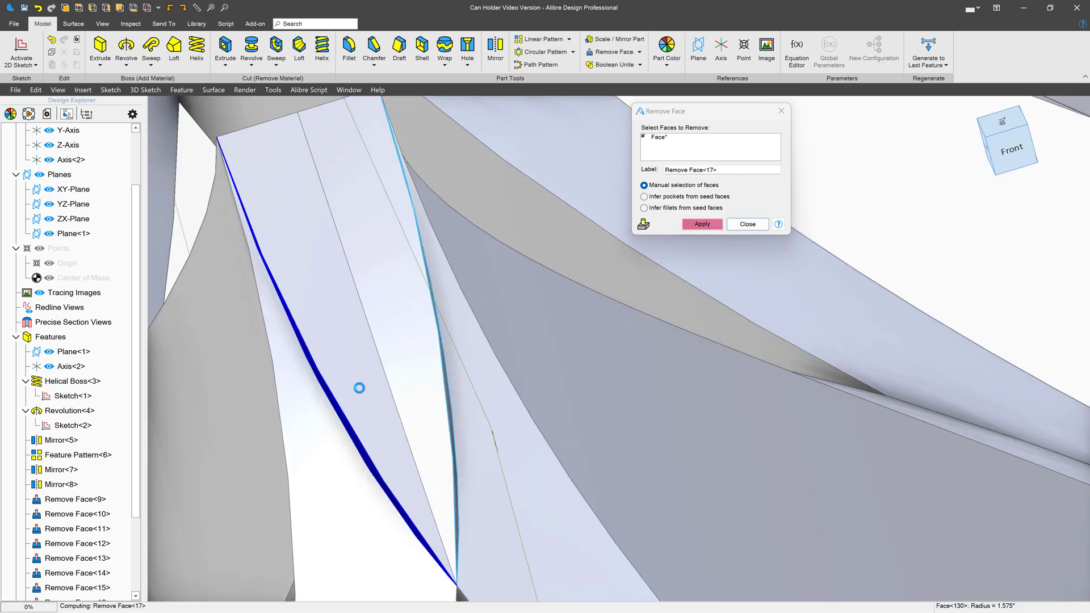
key(Return)
scroll(435, 353, down, 3)
click(482, 318)
click(435, 353)
click(511, 352)
right_click(690, 145)
click(707, 155)
Select the sliver and wedge faces from both sides of another uncleaned strip junction and remove them
click(392, 321)
click(494, 341)
click(429, 343)
scroll(550, 329, down, 4)
middle_drag(551, 329, 330, 207)
scroll(484, 330, up, 5)
click(485, 330)
key(Return)
Remove the leftover sliver and wedge faces at the adjacent strip junction
scroll(455, 297, down, 5)
scroll(437, 297, up, 5)
click(525, 318)
click(494, 319)
click(501, 299)
click(329, 206)
click(334, 300)
click(701, 224)
Remove the sliver and wedge faces in two operations at the strip junctions on the model's right side
scroll(511, 341, down, 4)
middle_drag(511, 341, 453, 467)
scroll(445, 460, up, 4)
click(433, 467)
click(702, 224)
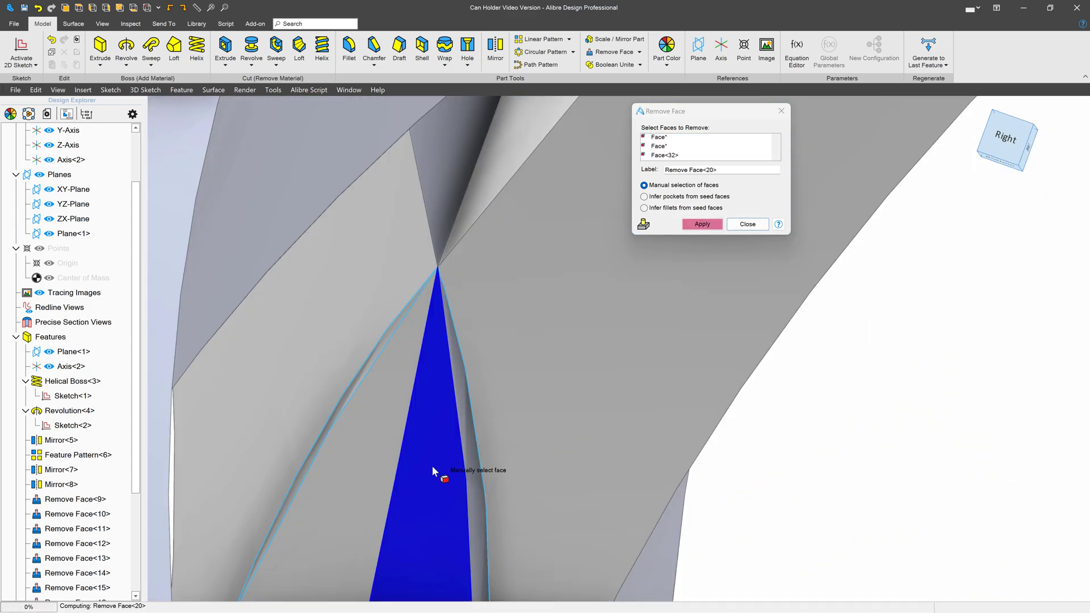
scroll(321, 240, up, 4)
click(321, 241)
click(702, 224)
Remove the remaining sliver and wedge faces at the neighbouring right-side strip junctions
scroll(542, 339, down, 6)
middle_drag(625, 341, 554, 318)
scroll(565, 307, up, 6)
click(566, 276)
click(585, 307)
click(591, 328)
key(Return)
click(536, 312)
key(Return)
Remove the last sliver and wedge faces on the right side and finish removing faces
scroll(625, 293, down, 6)
middle_drag(625, 293, 646, 471)
scroll(645, 410, up, 6)
click(645, 410)
key(Return)
scroll(646, 471, down, 6)
scroll(782, 346, up, 6)
click(808, 309)
click(753, 369)
key(Return)
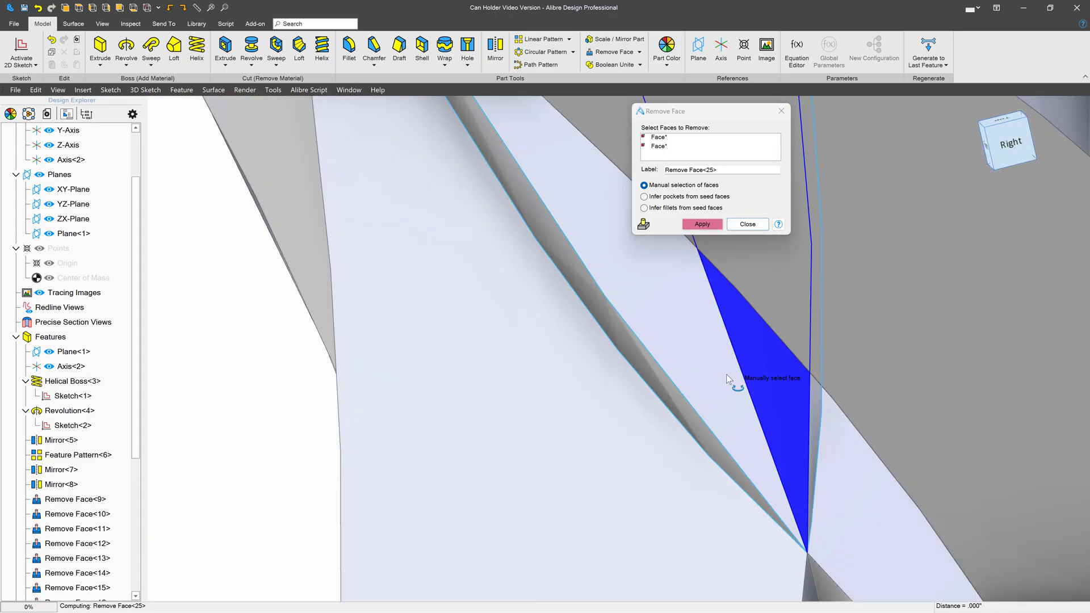
scroll(716, 372, down, 9)
click(734, 226)
Insert a reference plane parallel to the XY-Plane through the vertex at the peak of the end strip loop
middle_drag(640, 282, 674, 284)
scroll(569, 190, down, 3)
scroll(568, 190, down, 1)
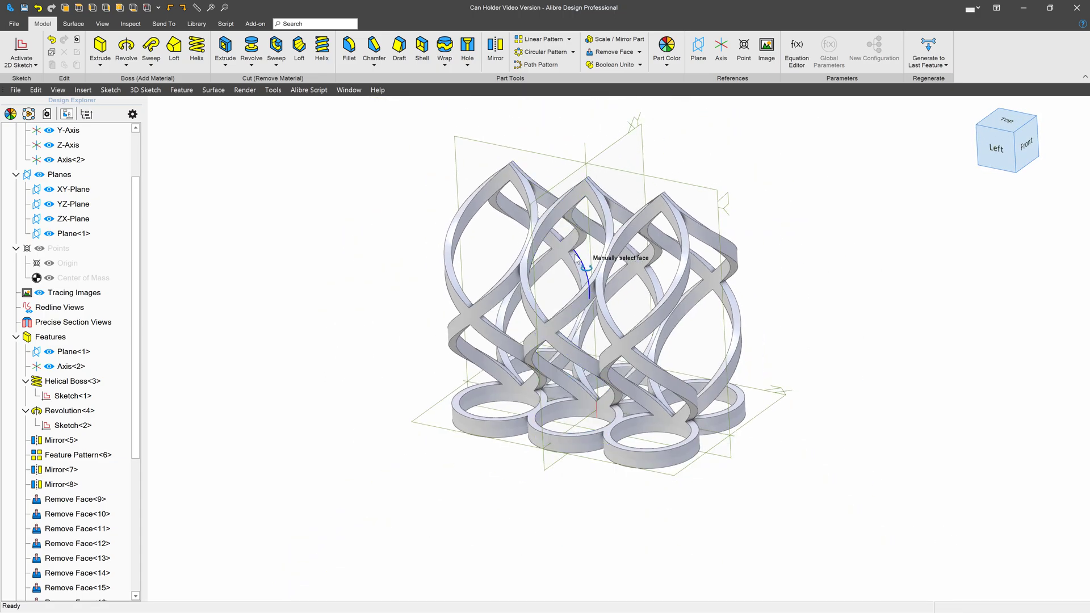
scroll(497, 155, up, 5)
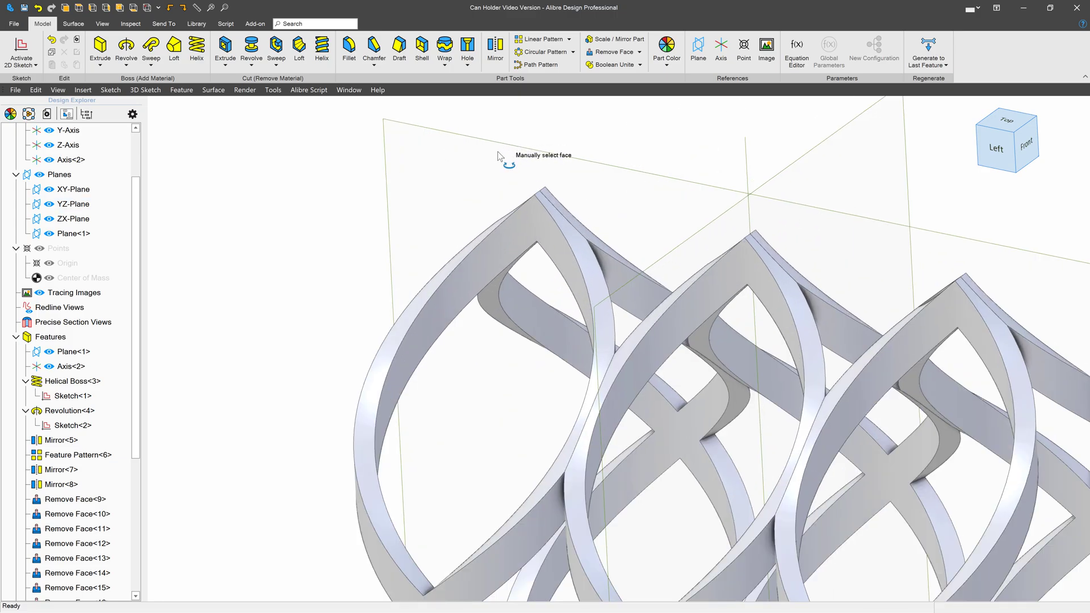
click(699, 50)
click(778, 165)
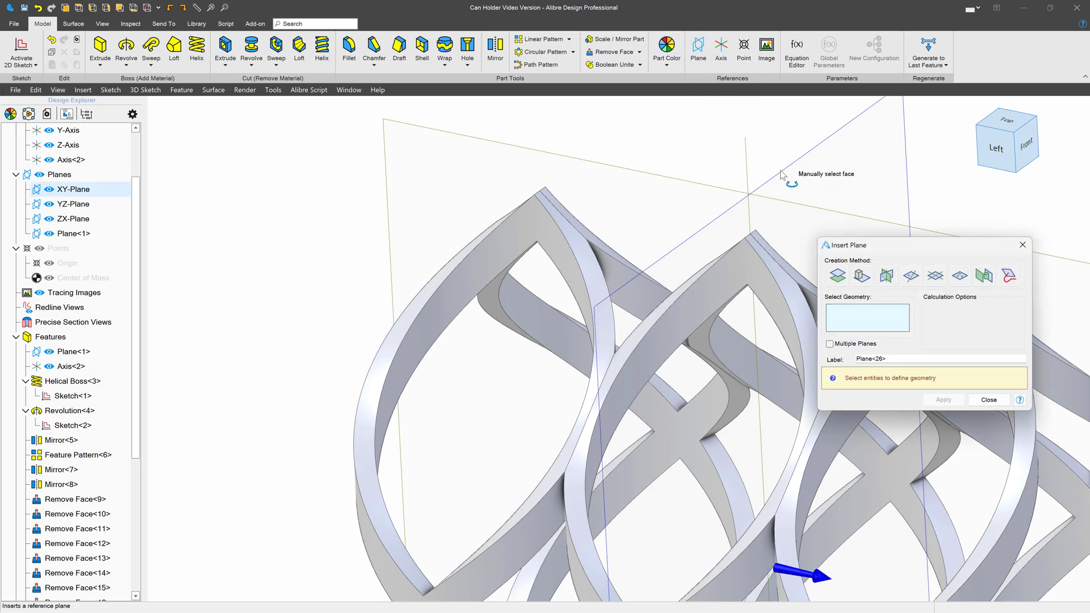
click(535, 197)
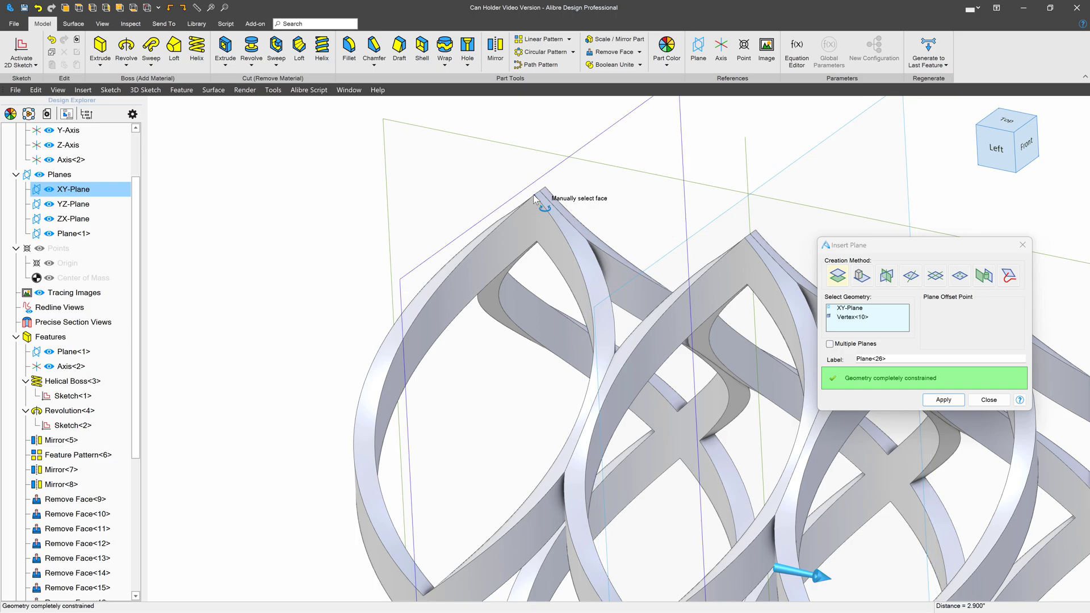
click(941, 400)
click(989, 400)
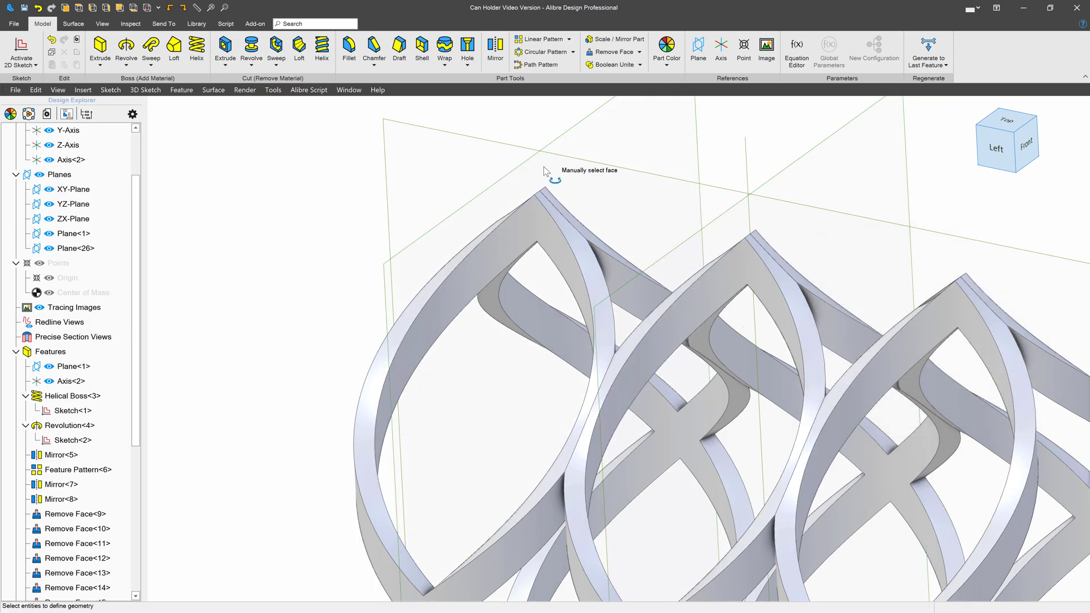
Start a sketch on the new plane and project the strip peak's two top edges as reference figures associated with their source
click(486, 180)
click(29, 50)
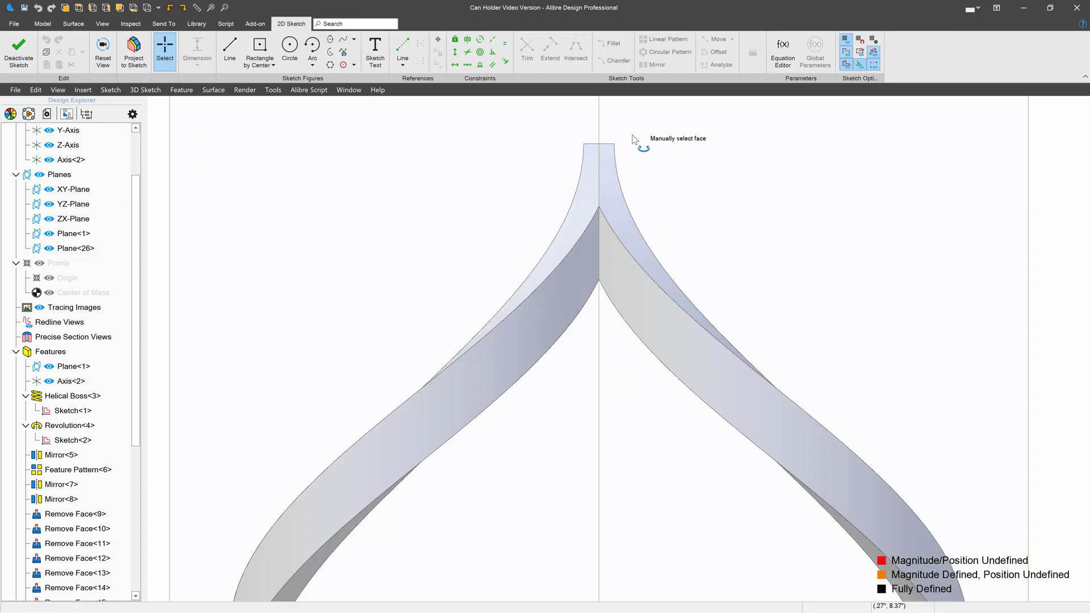
click(139, 54)
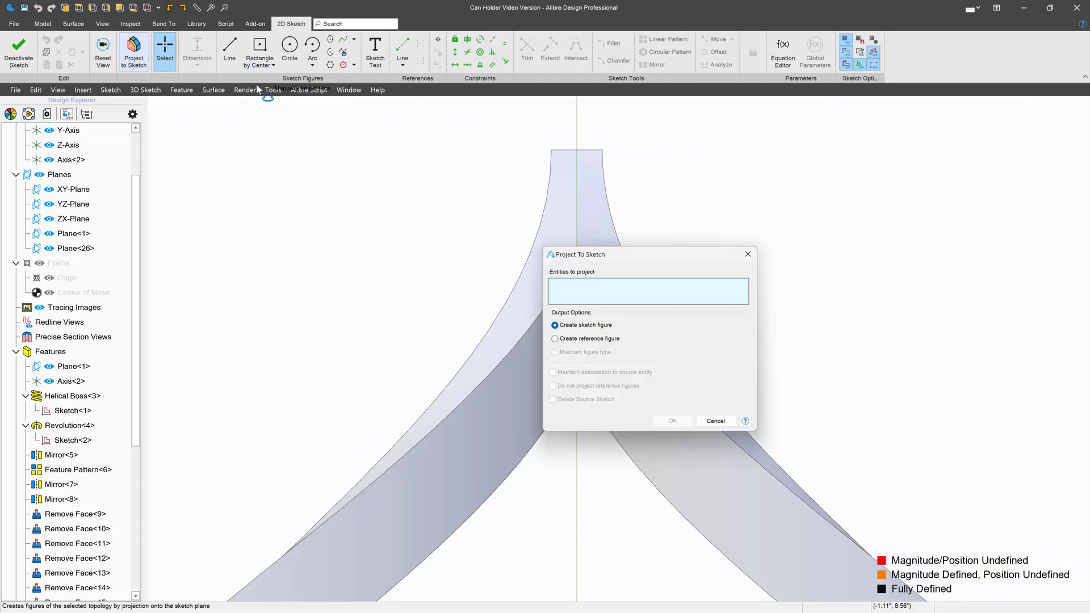
click(562, 152)
click(550, 374)
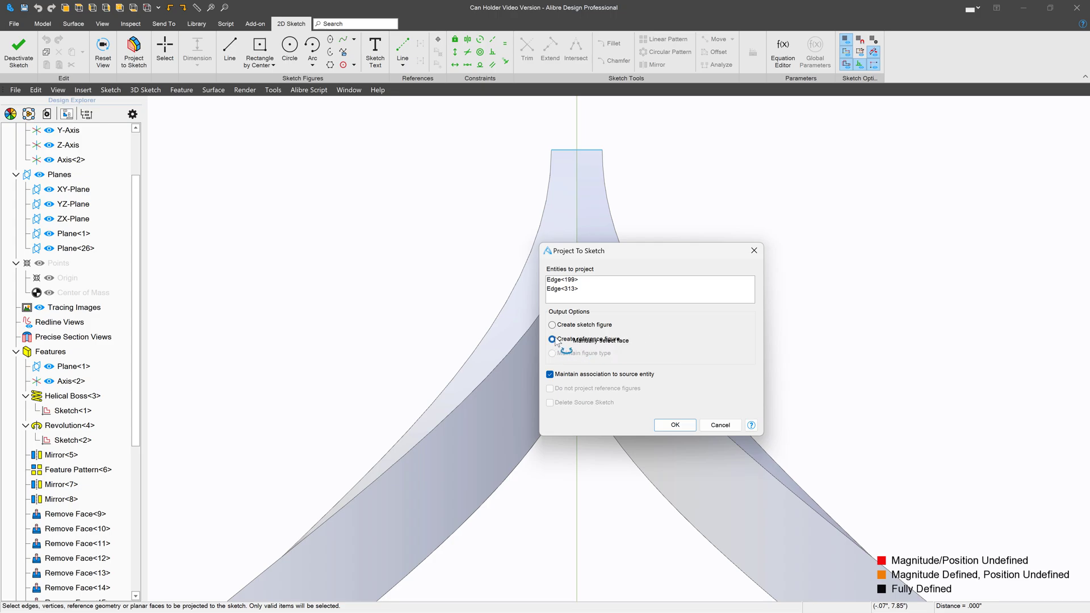
click(683, 427)
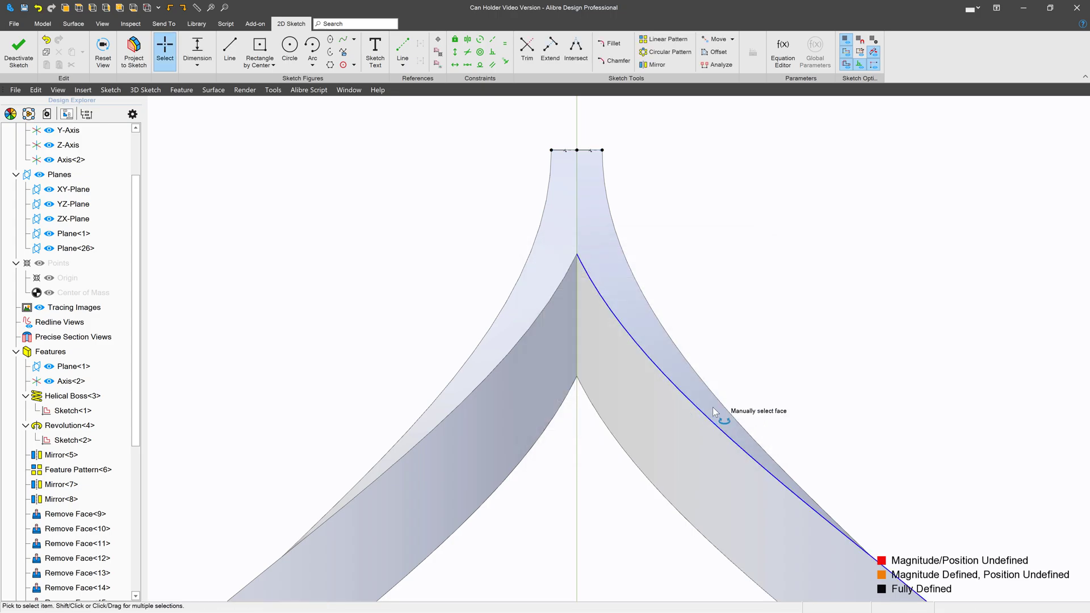
Sketch a rectangle about 0.3 in high down from the peak's top-left corner and make its top-right corner coincident with the projected edge's end
click(264, 66)
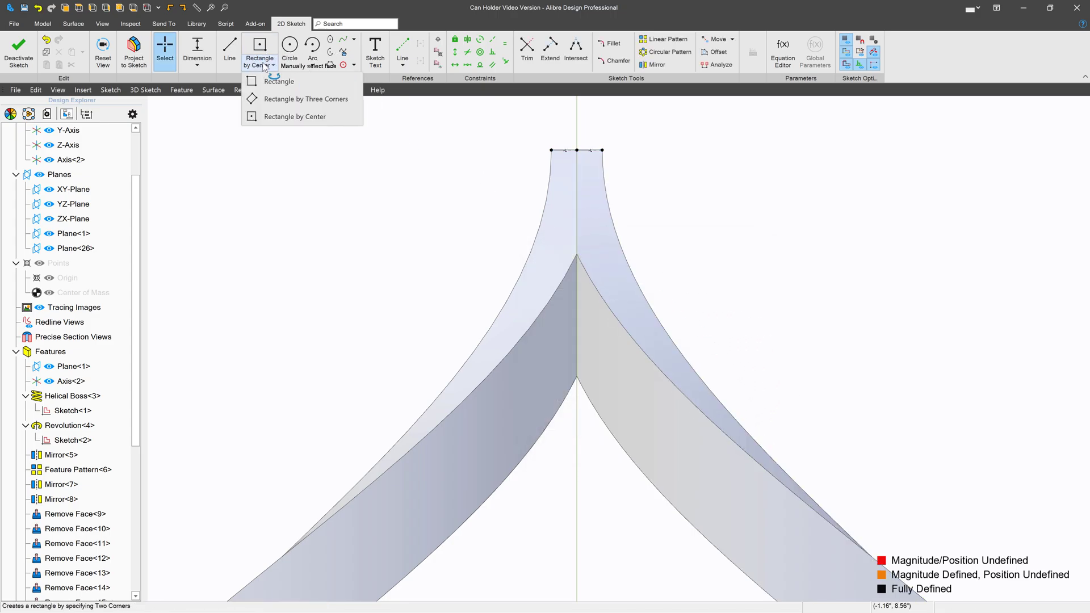
click(256, 84)
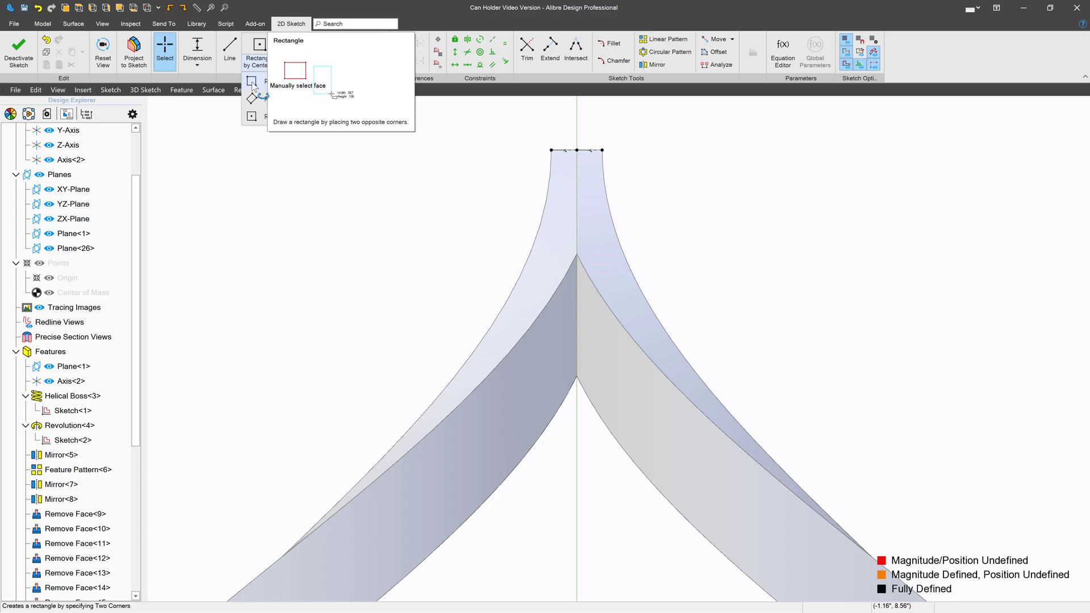
click(551, 150)
click(633, 210)
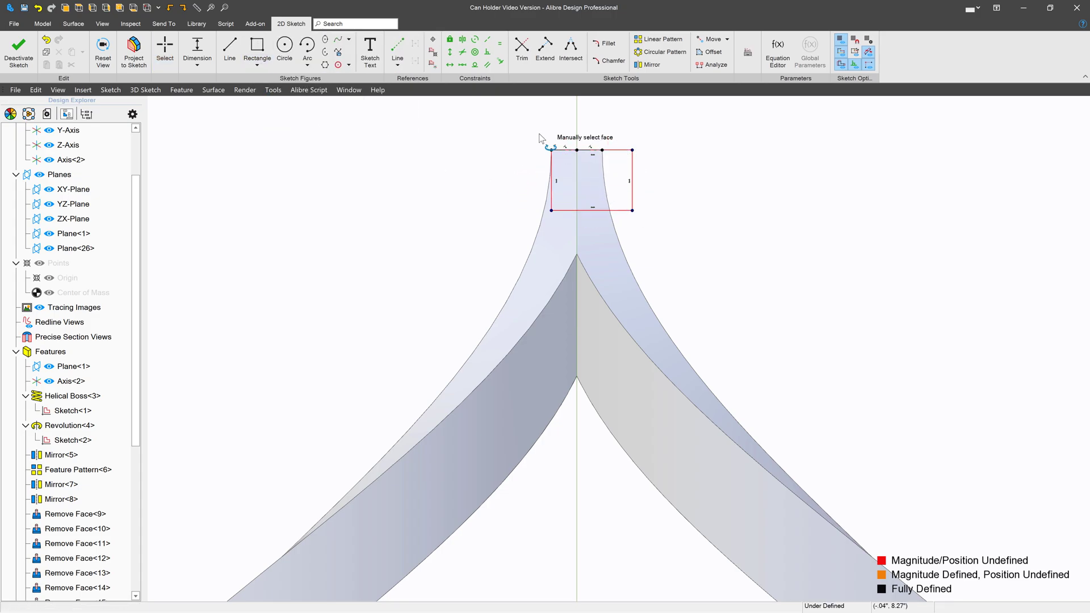
click(500, 62)
click(601, 150)
click(633, 151)
Dimension the rectangle's height as 0.5 in and finish the sketch
click(201, 48)
click(656, 192)
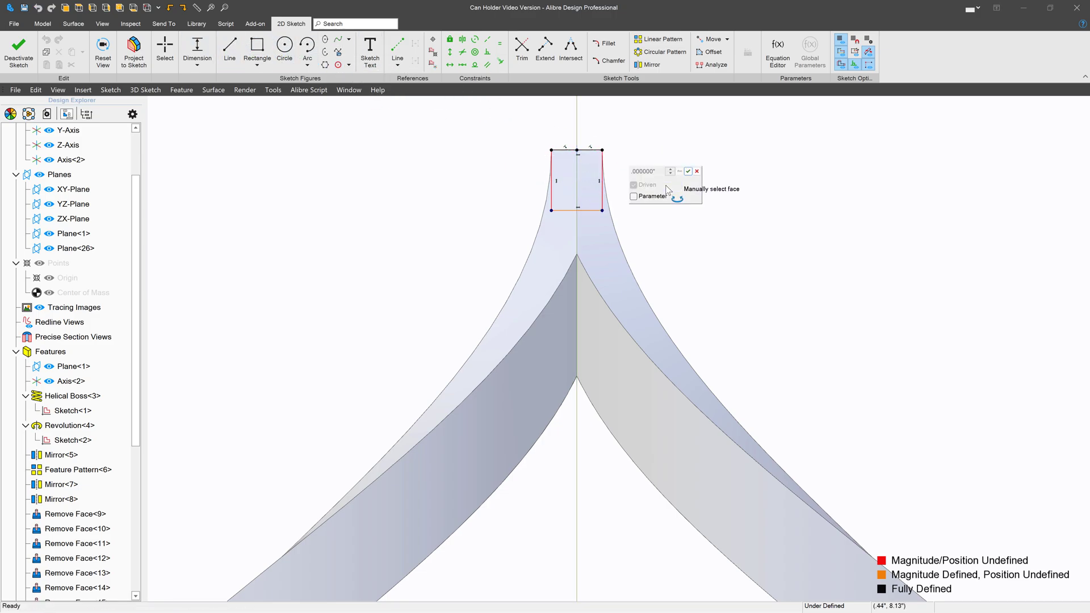
click(697, 170)
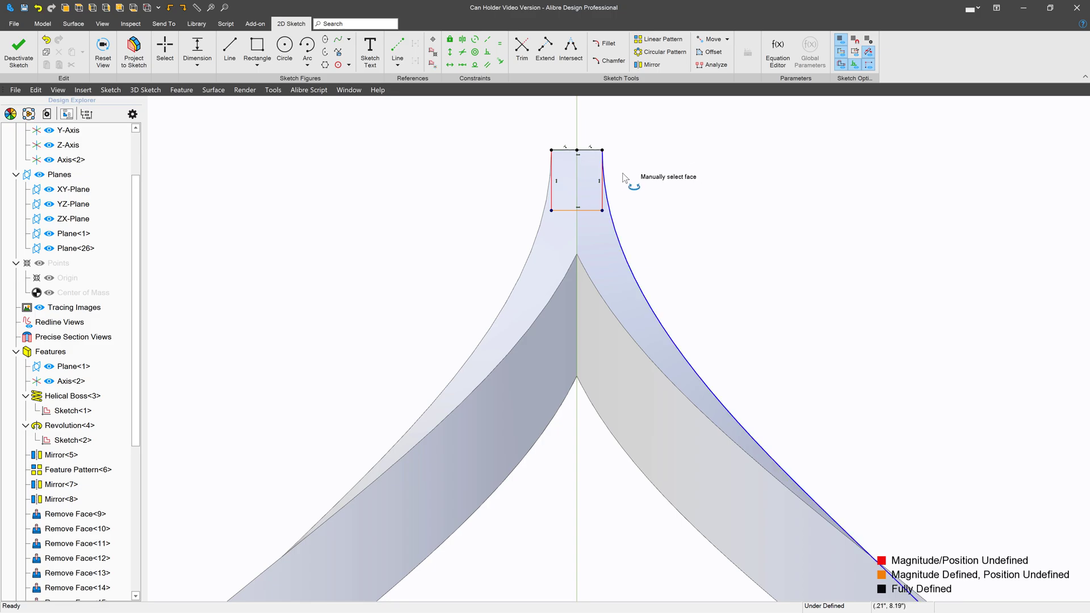
click(602, 181)
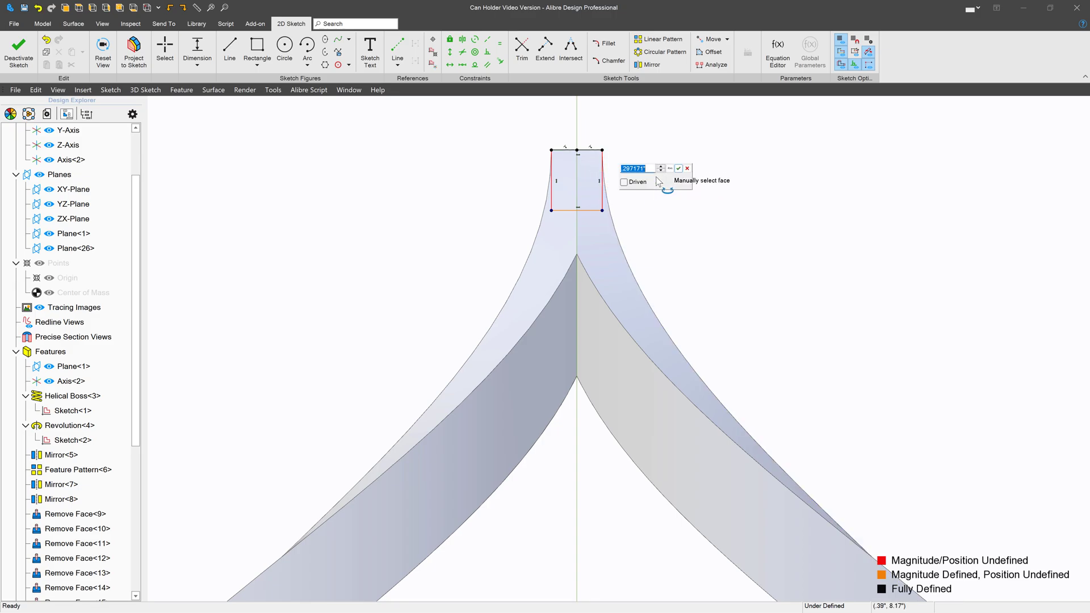
text(.5)
key(Return)
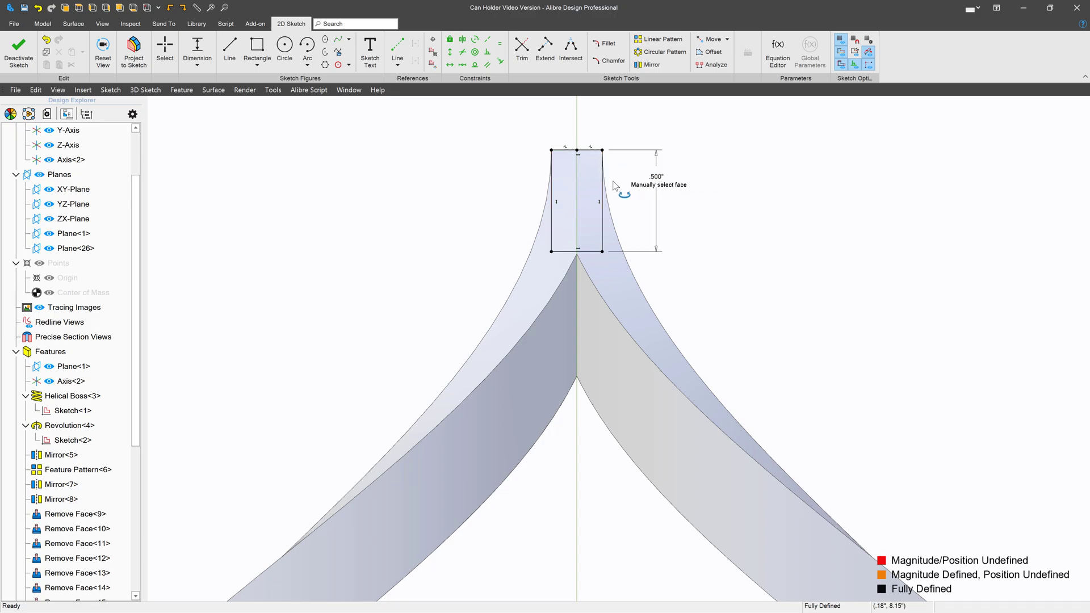
click(19, 51)
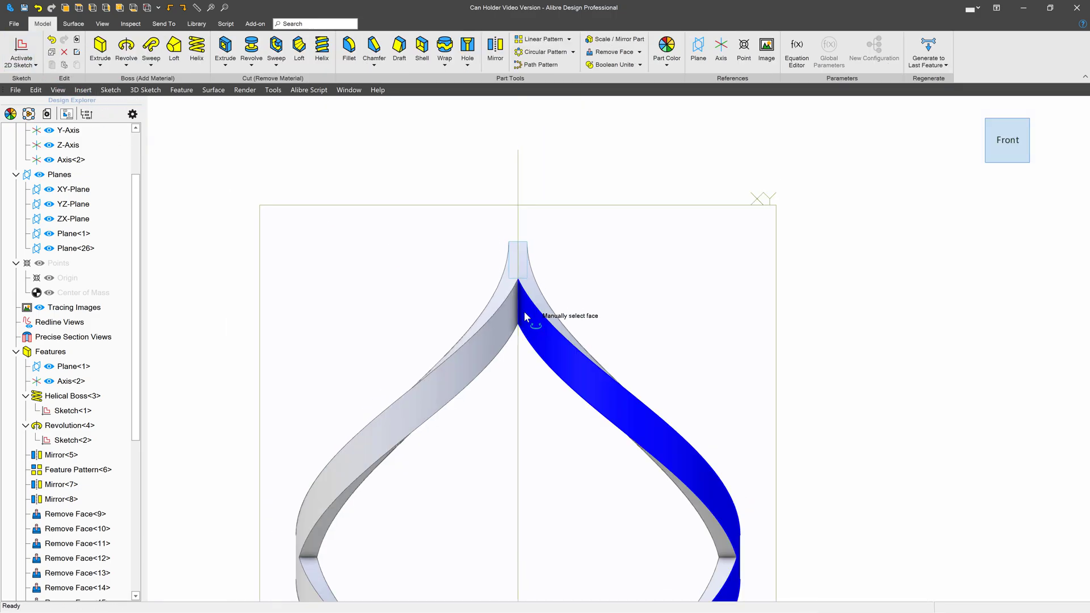
Start a sketch on the XY-Plane and draw a small center rectangle above the strip peak
click(603, 245)
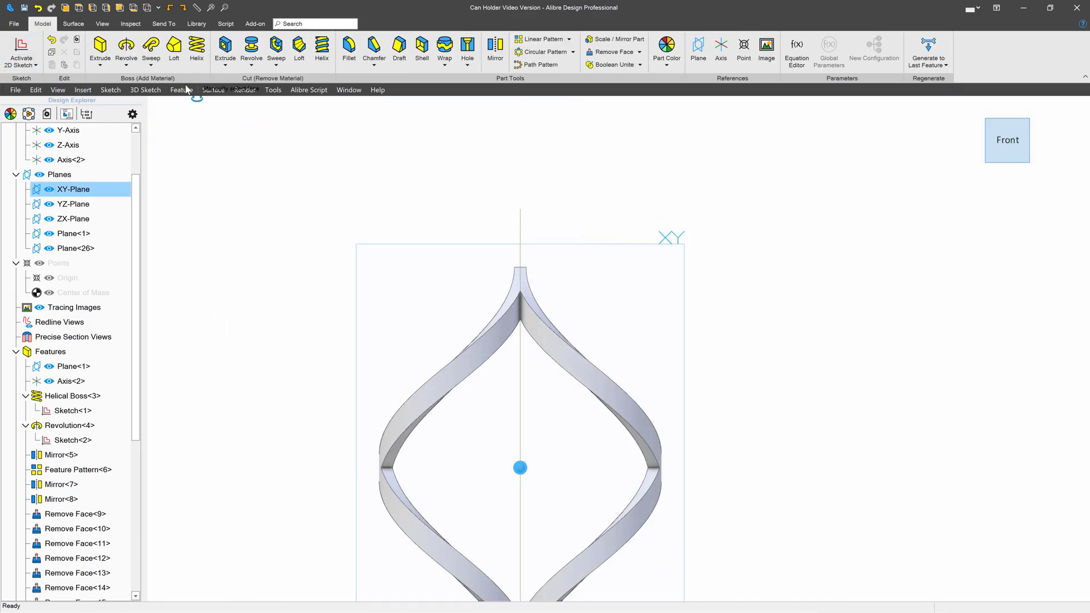
click(21, 51)
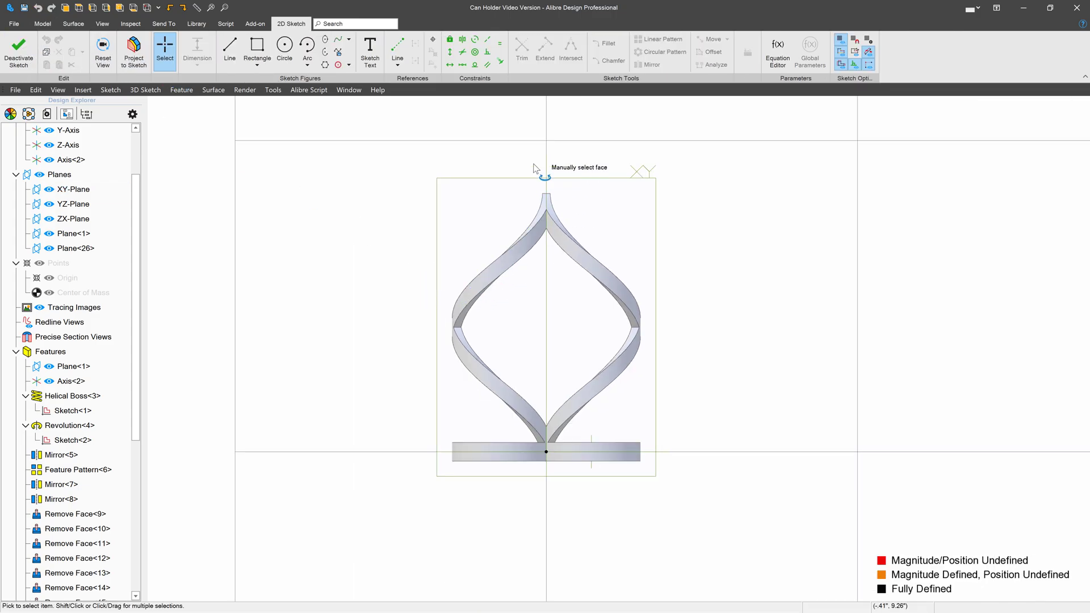
click(257, 64)
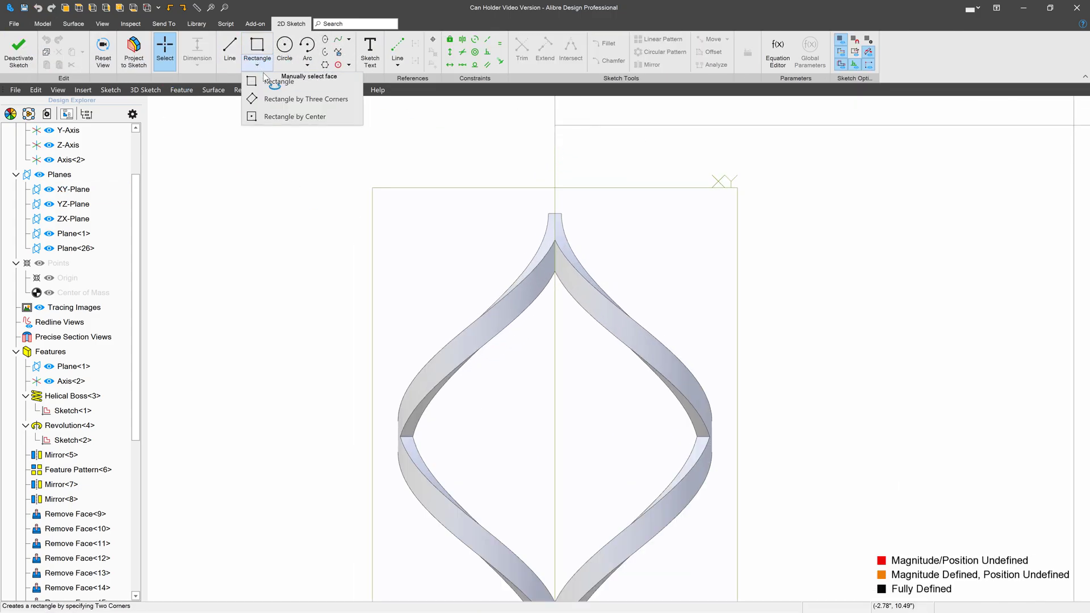
click(273, 117)
click(535, 151)
click(521, 165)
Align the rectangle's center vertically with the origin using a vertical constraint
click(455, 52)
click(535, 150)
scroll(515, 130, down, 3)
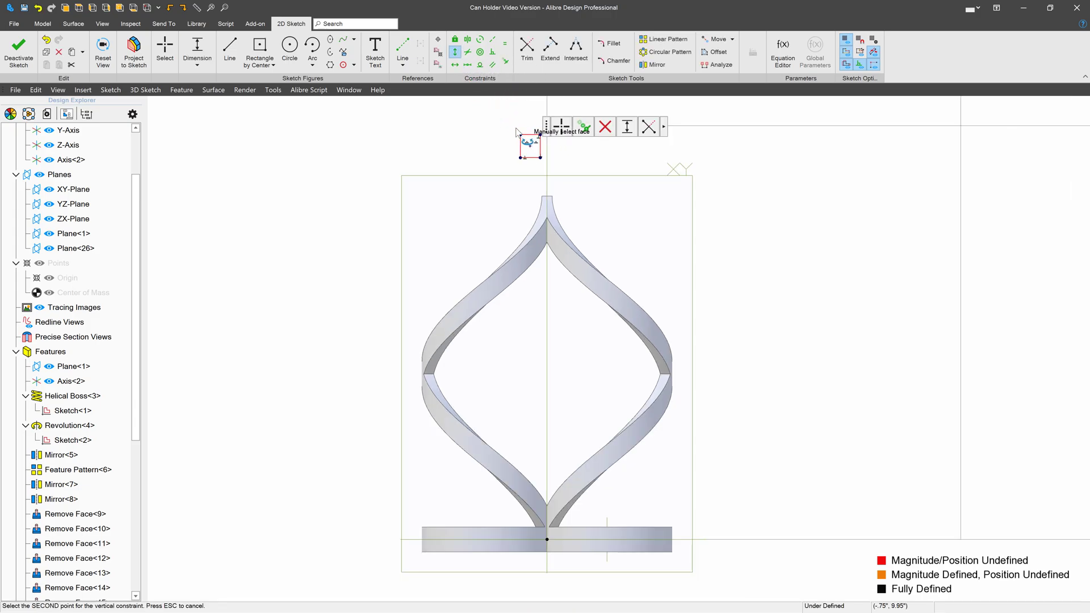
click(541, 494)
key(Escape)
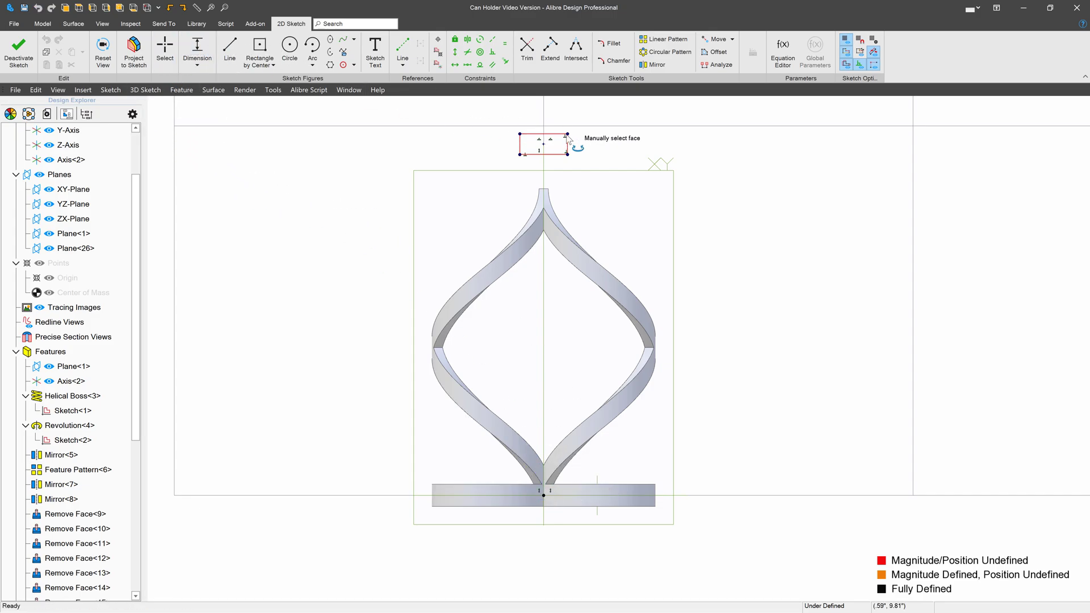
Dimension the distance from the vertical centre line to the rectangle's right side as 0.35 in
click(568, 146)
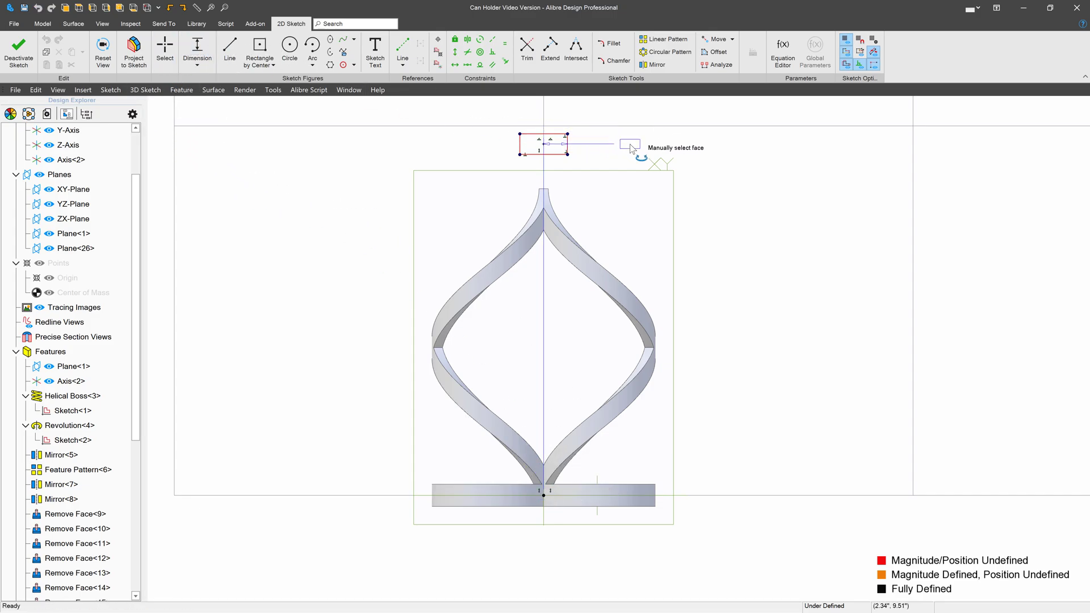
click(629, 144)
text(.65)
key(Return)
double_click(632, 146)
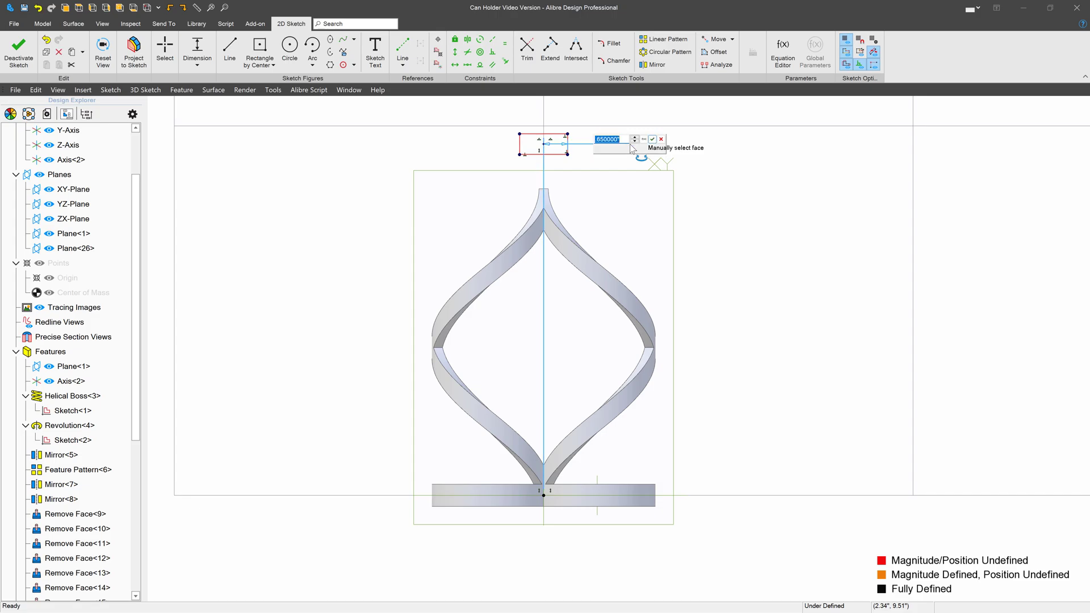
text(.35)
key(Return)
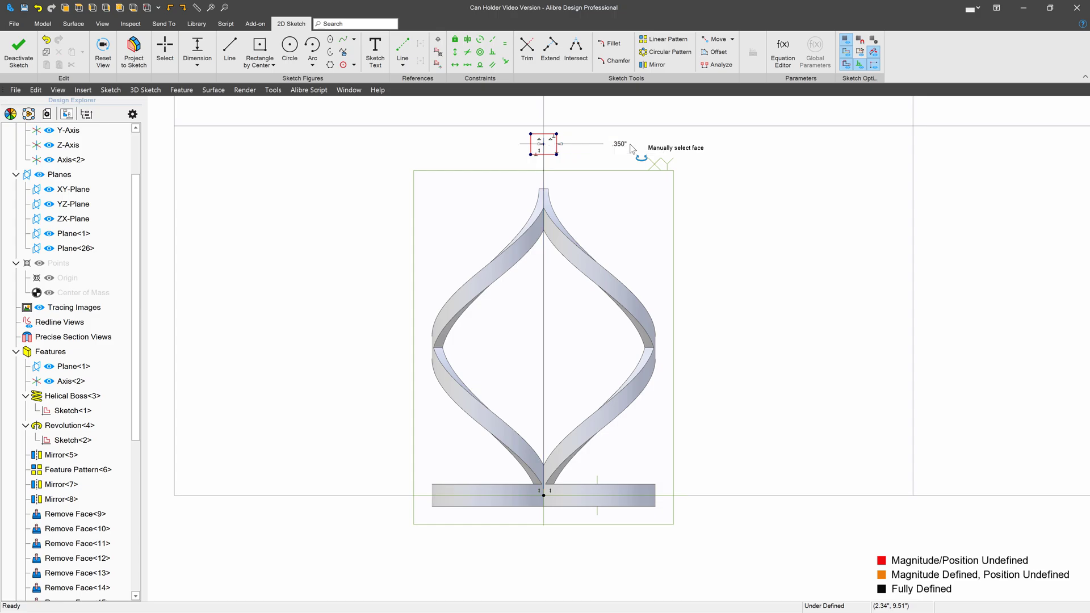
Dimension the rectangle's height between its two right corners as 0.7 in
click(558, 134)
click(559, 153)
click(659, 147)
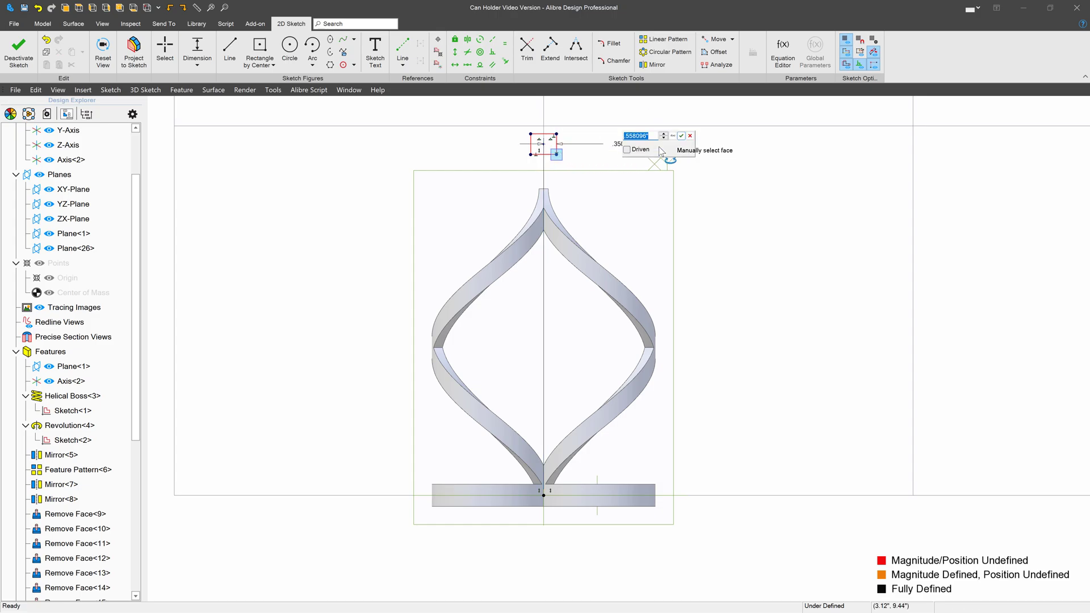
key(Return)
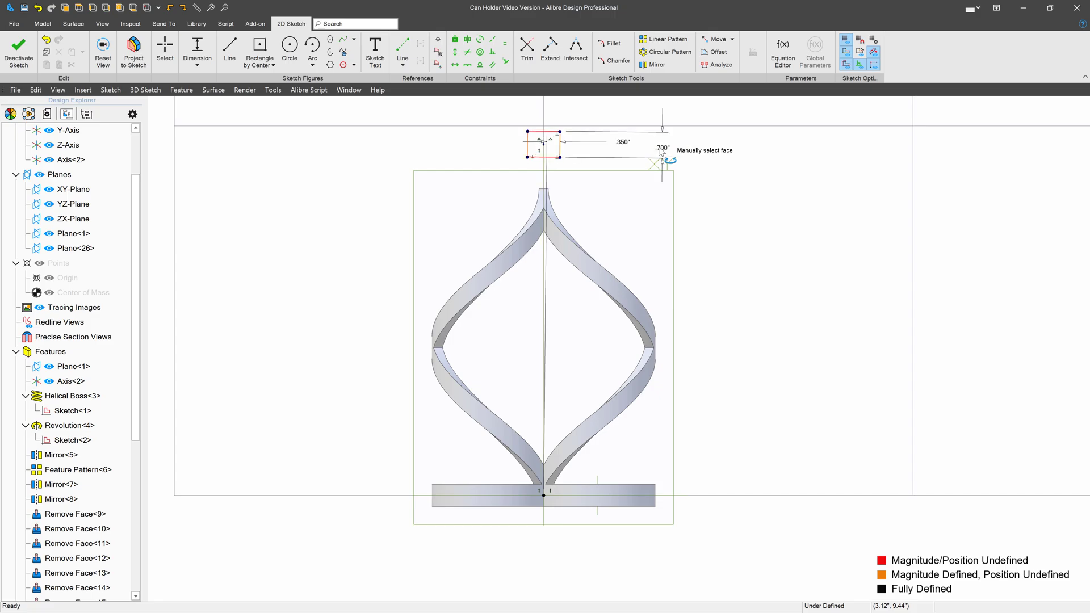
scroll(556, 133, up, 4)
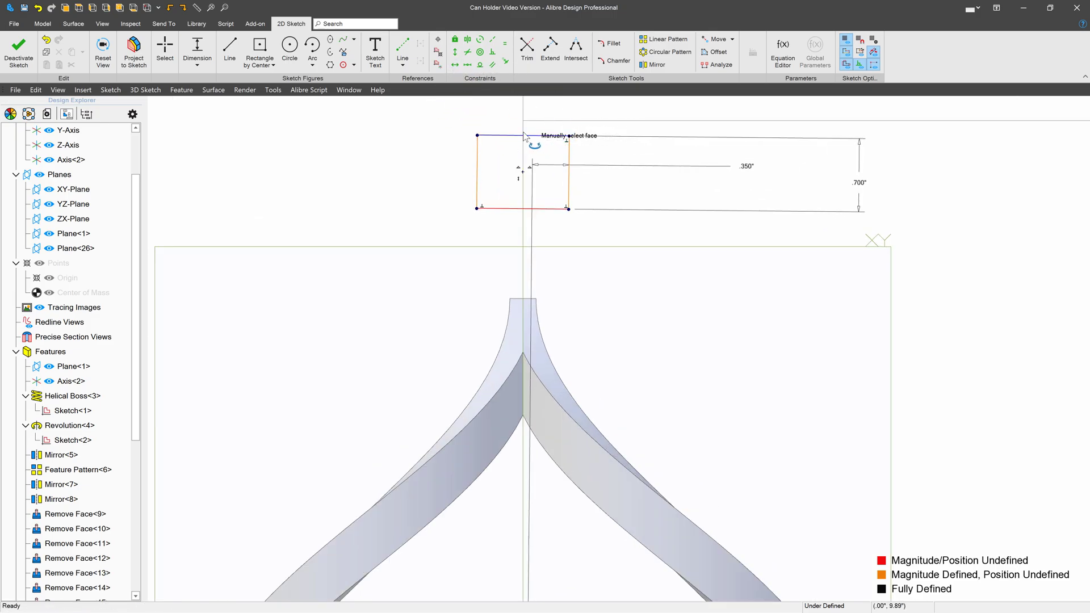
scroll(524, 136, down, 4)
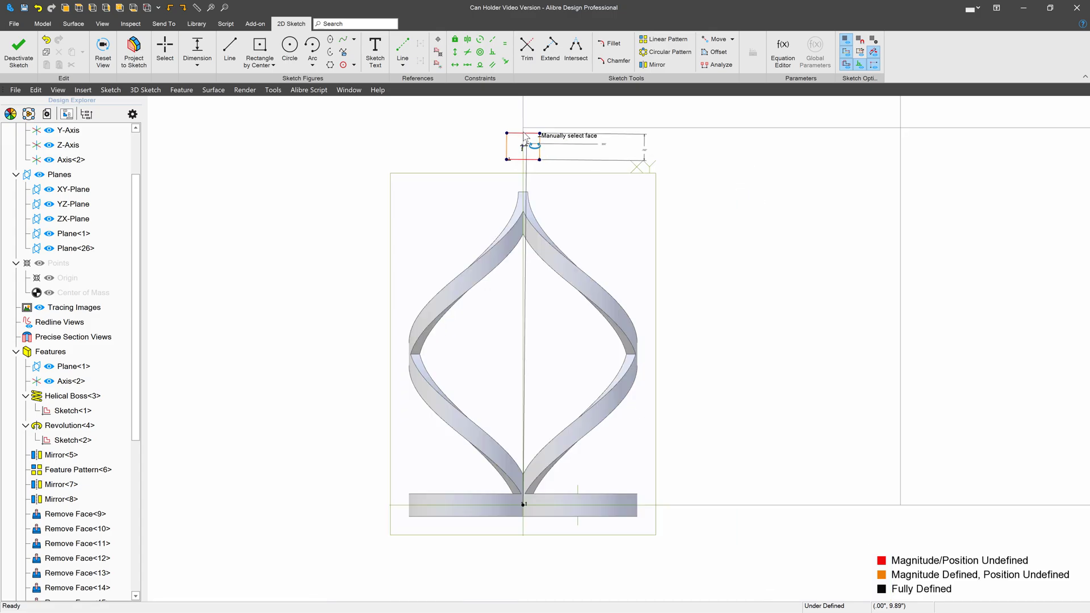
Dimension the height from the base ring's bottom edge to the rectangle's top as 9.75 in
click(550, 517)
click(736, 393)
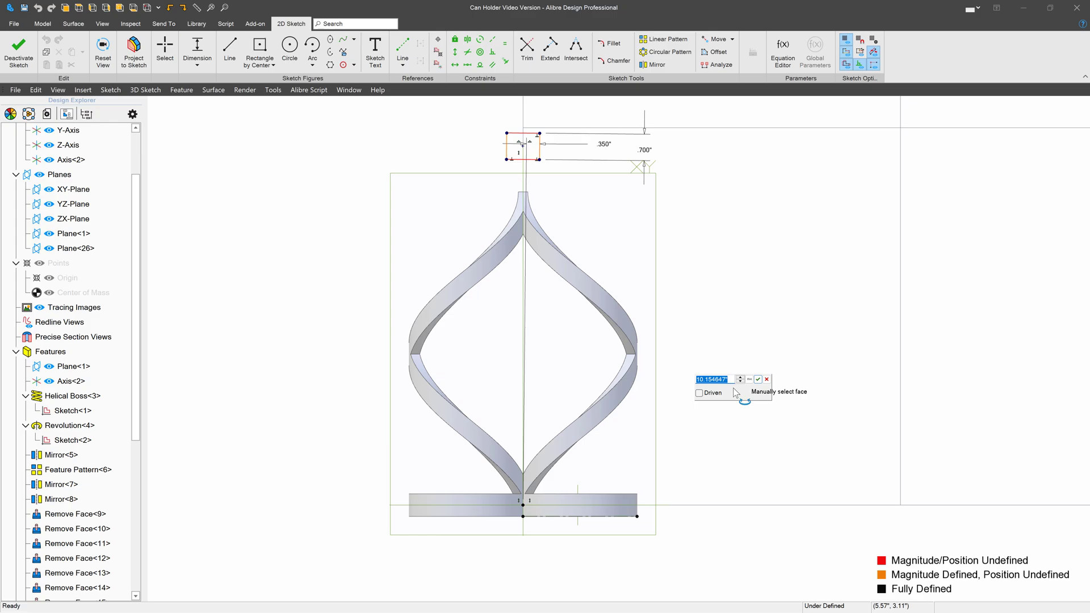
text(9.)
key(Return)
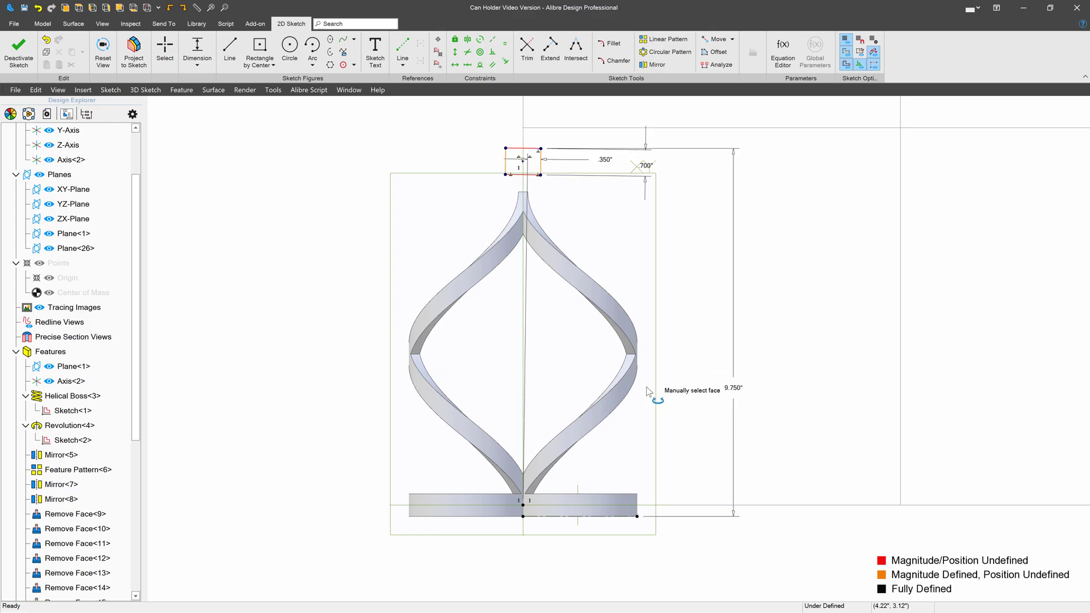
Apply a horizontal constraint to the rectangle's top edge and finish the sketch
scroll(523, 157, up, 5)
scroll(522, 153, up, 3)
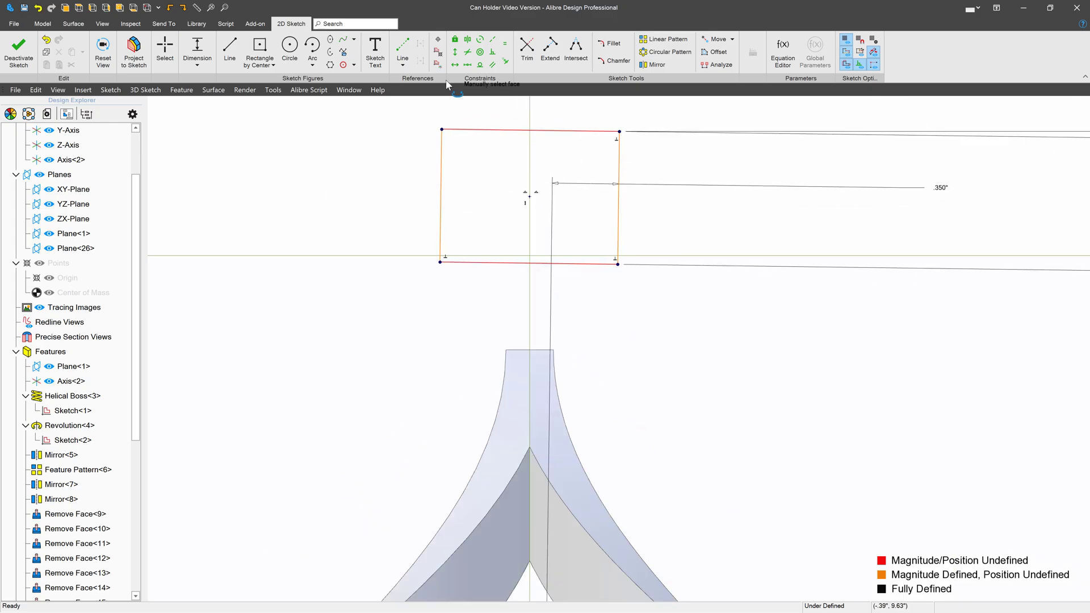
click(455, 66)
click(497, 132)
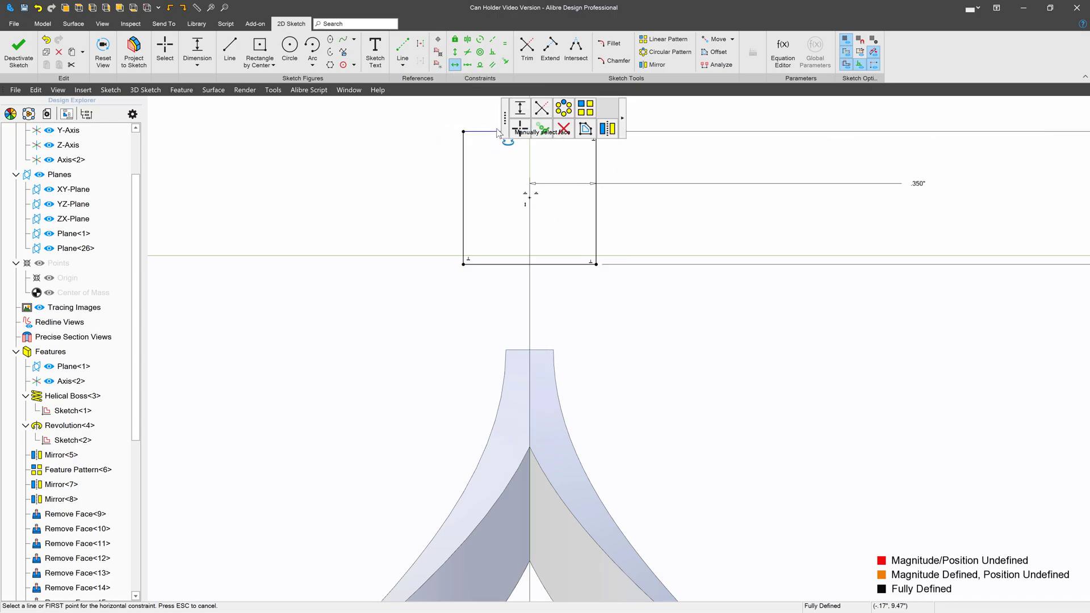
scroll(409, 214, down, 5)
scroll(454, 288, down, 2)
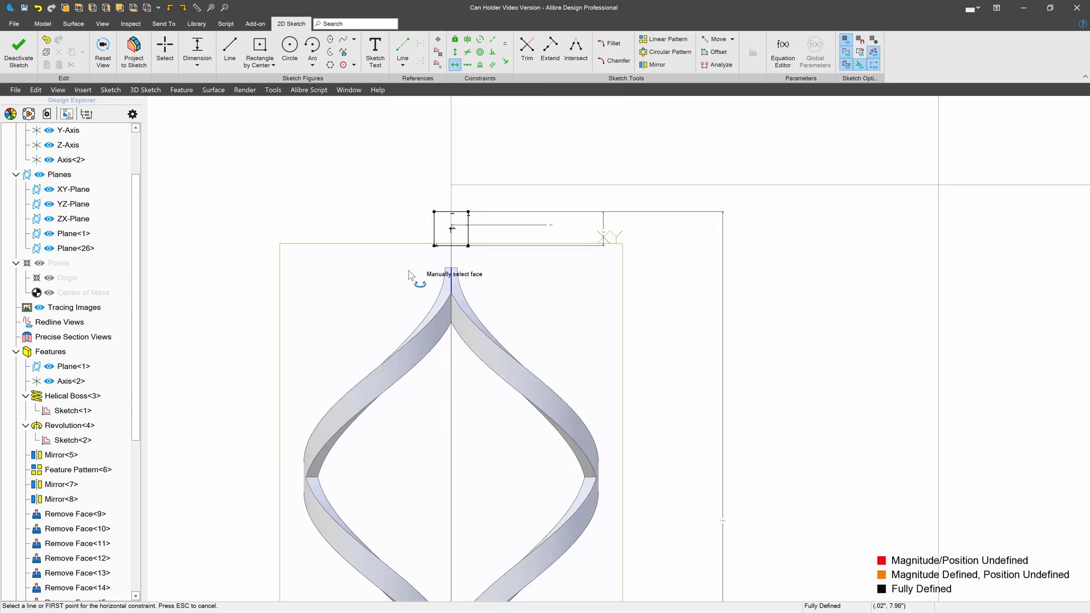
click(19, 50)
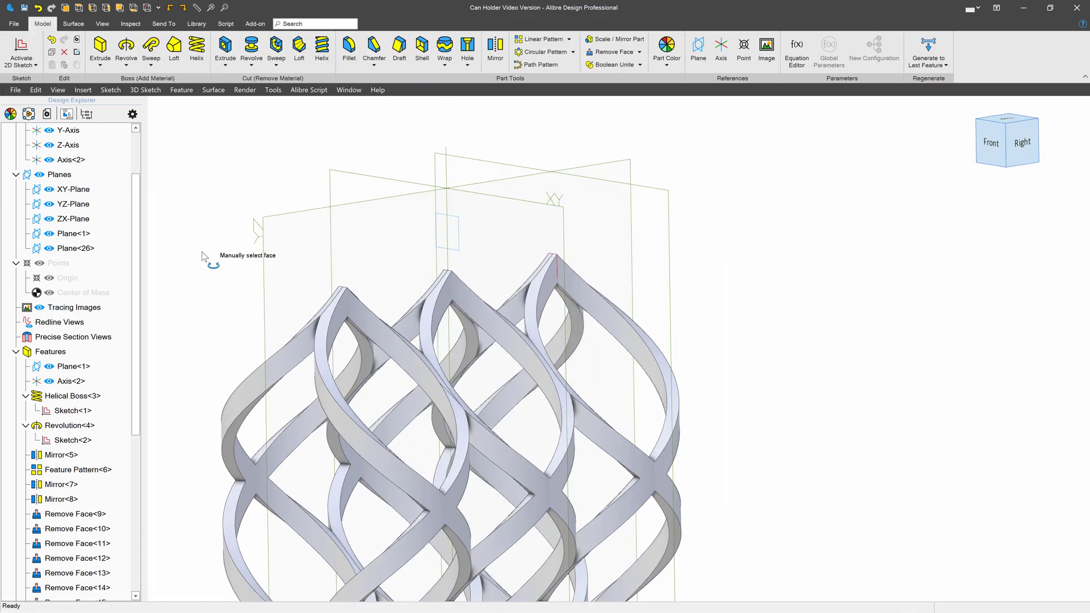
Start a boss loft between the strip peak profile Sketch<3> and the centre profile Sketch<4>
scroll(108, 356, down, 6)
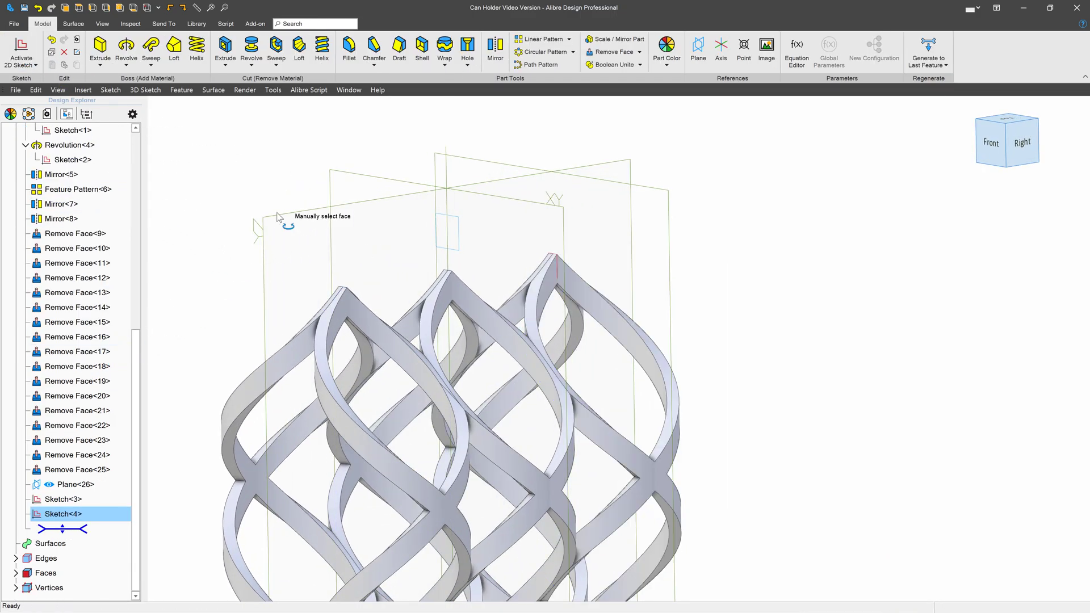
click(174, 46)
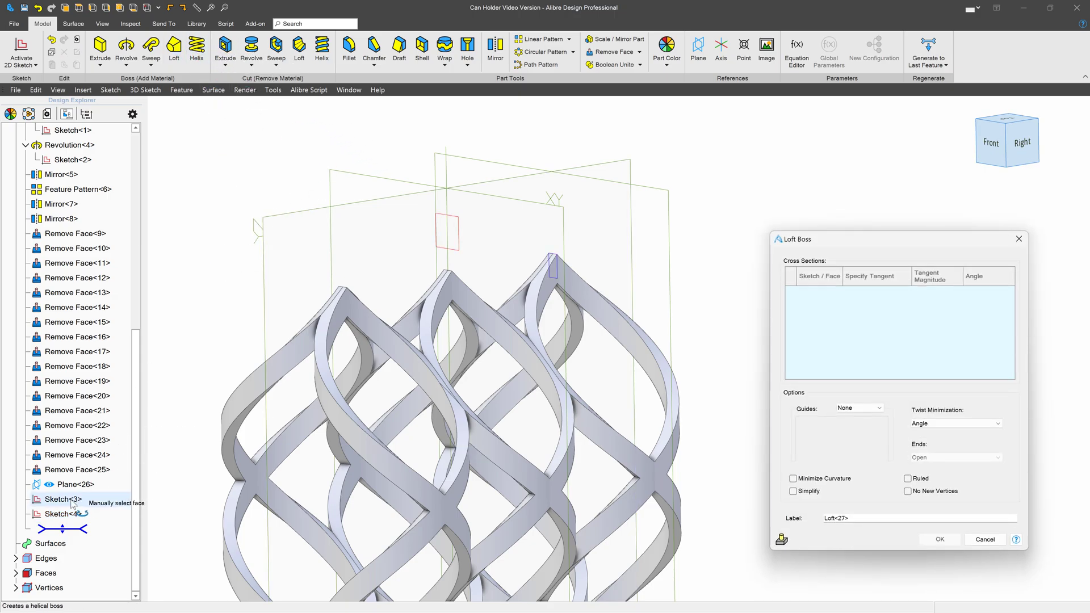
click(63, 500)
click(68, 516)
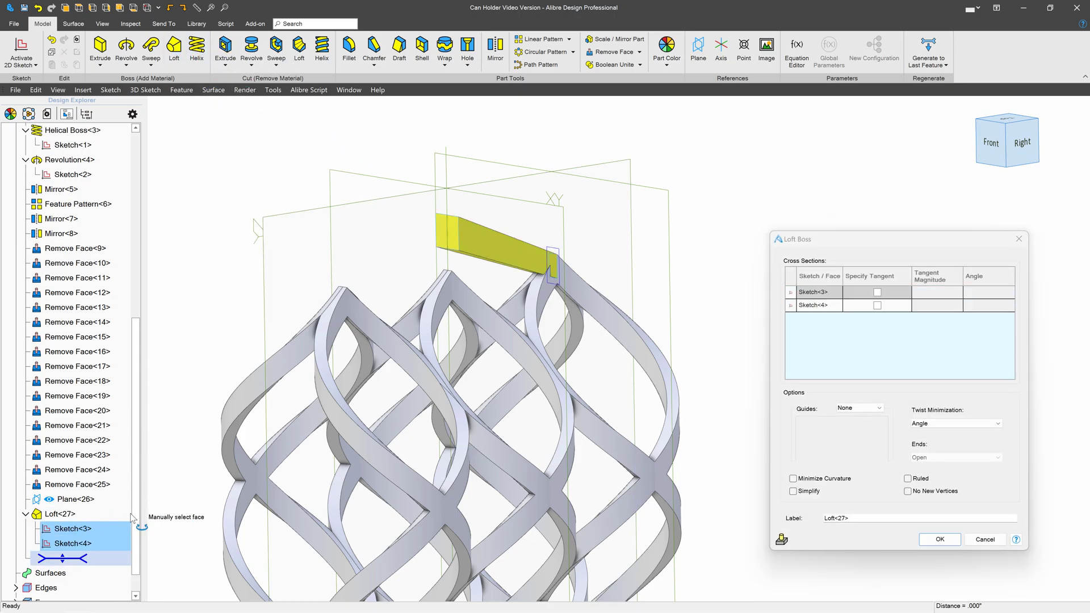
Specify tangents at both loft cross sections with a magnitude of 1.00 each and create the loft
click(877, 293)
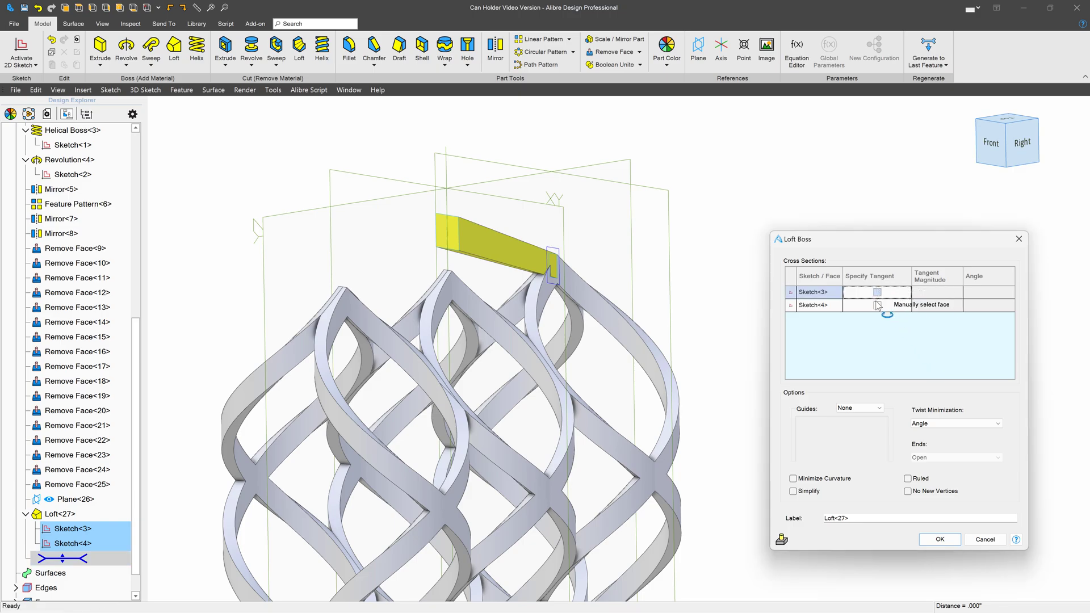
click(878, 305)
click(940, 292)
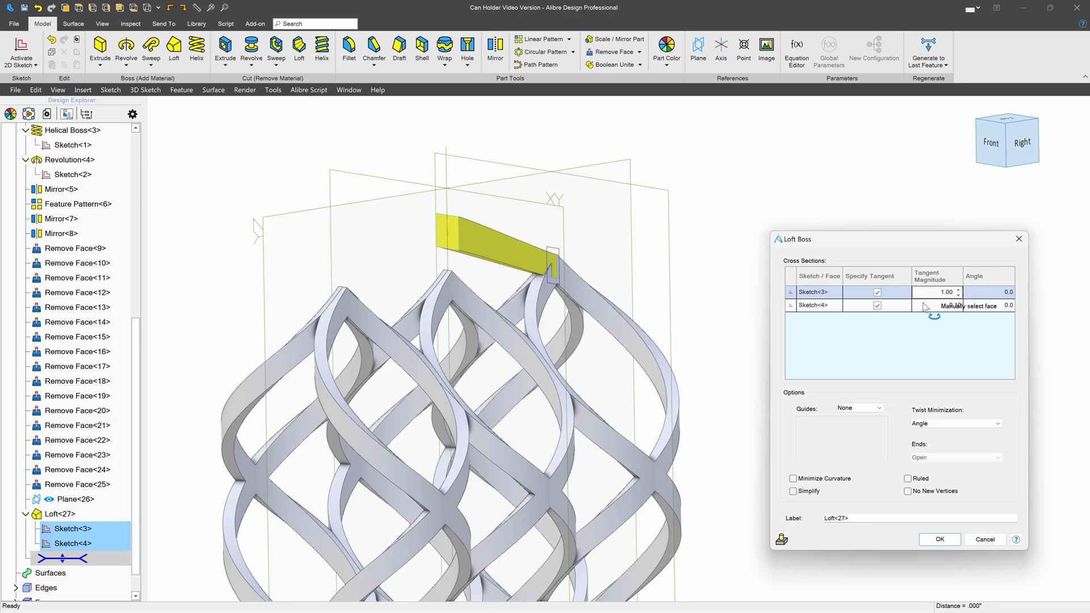
click(954, 306)
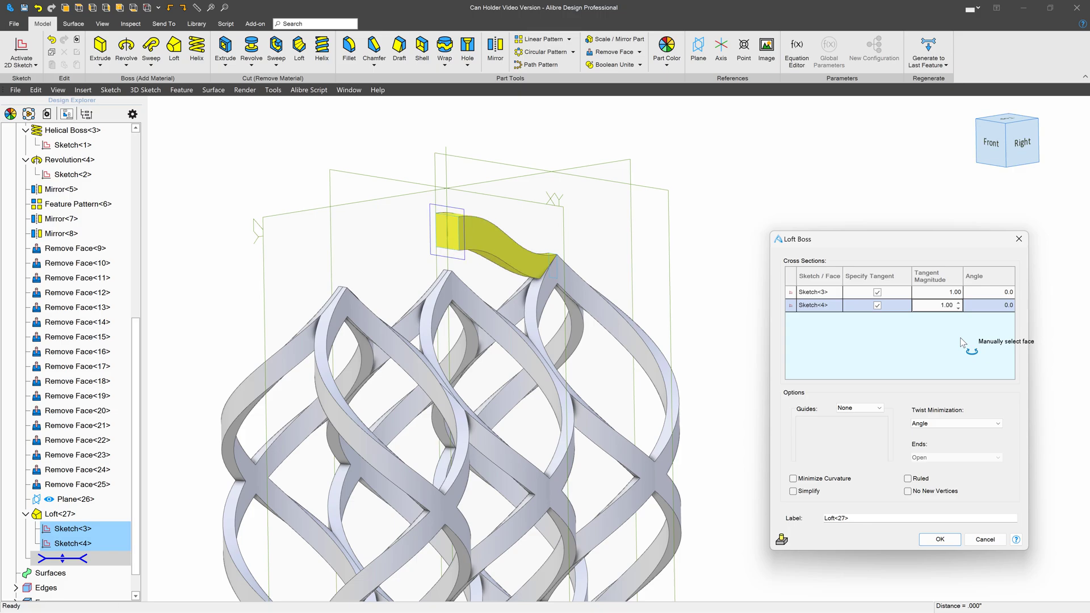
click(941, 540)
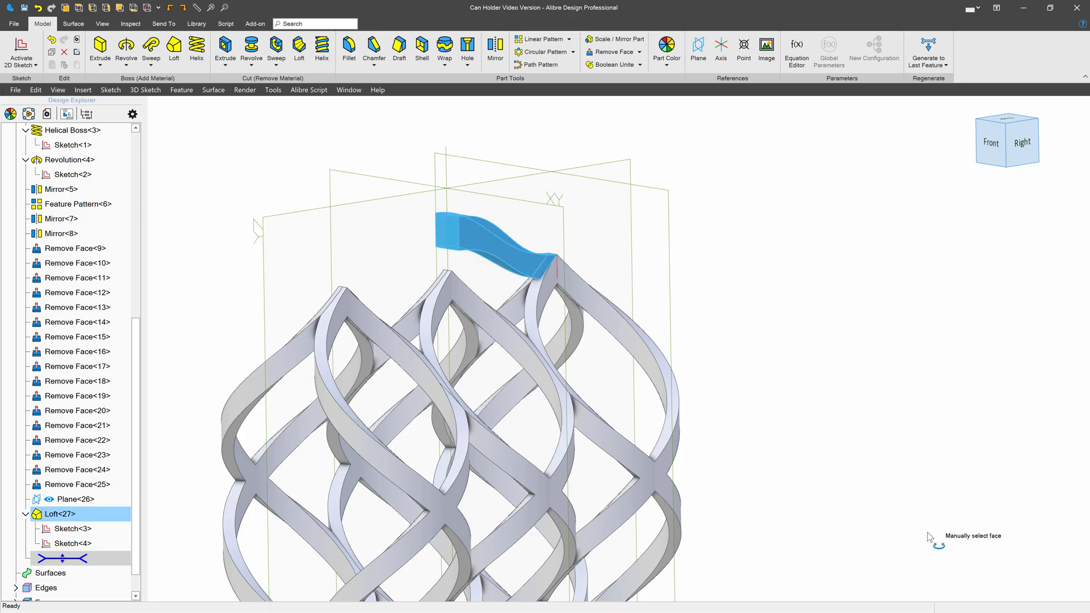
Mirror the lofted handle half across the XY-Plane
scroll(534, 284, down, 2)
scroll(534, 287, up, 3)
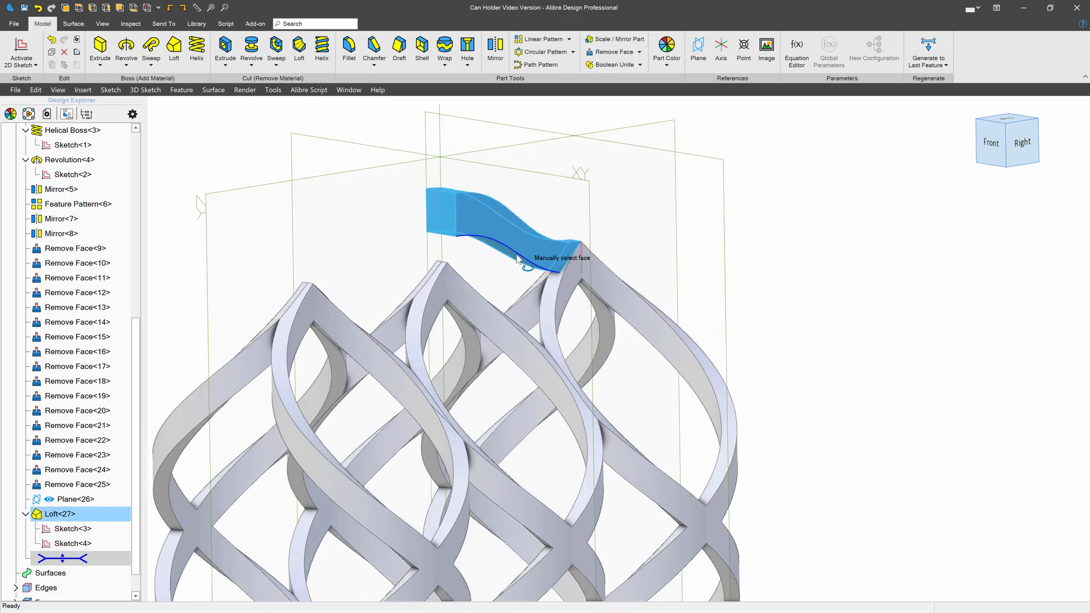
middle_drag(368, 231, 396, 254)
scroll(396, 253, up, 2)
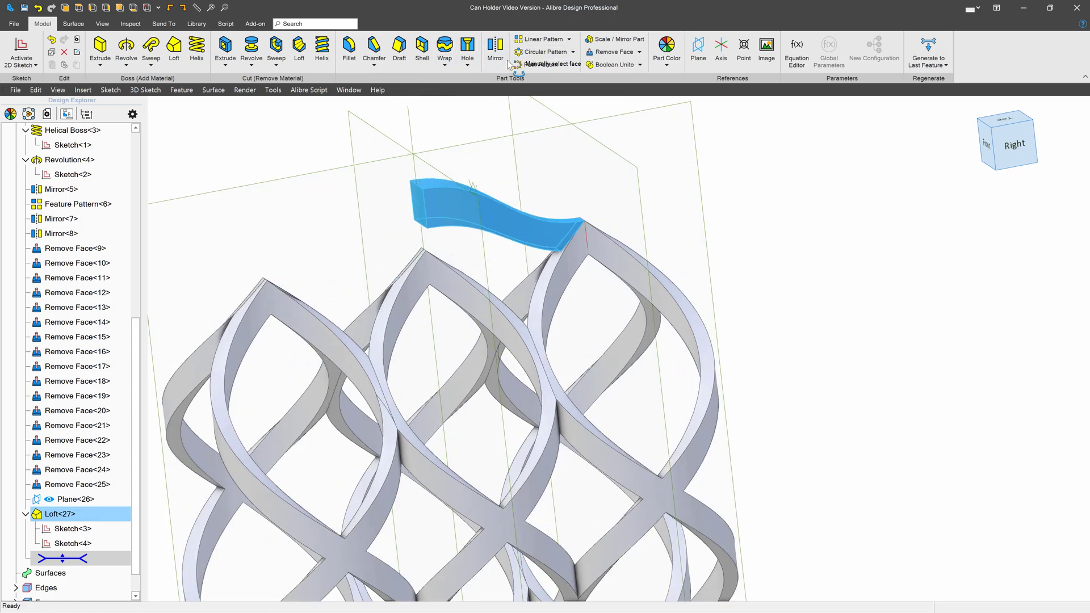
click(495, 48)
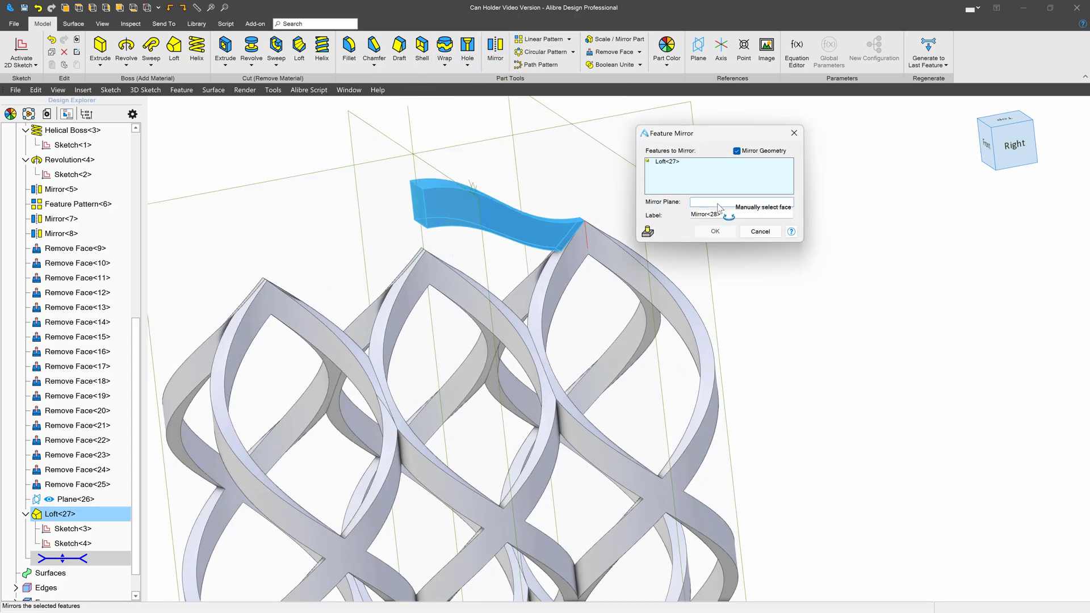
click(719, 203)
click(397, 140)
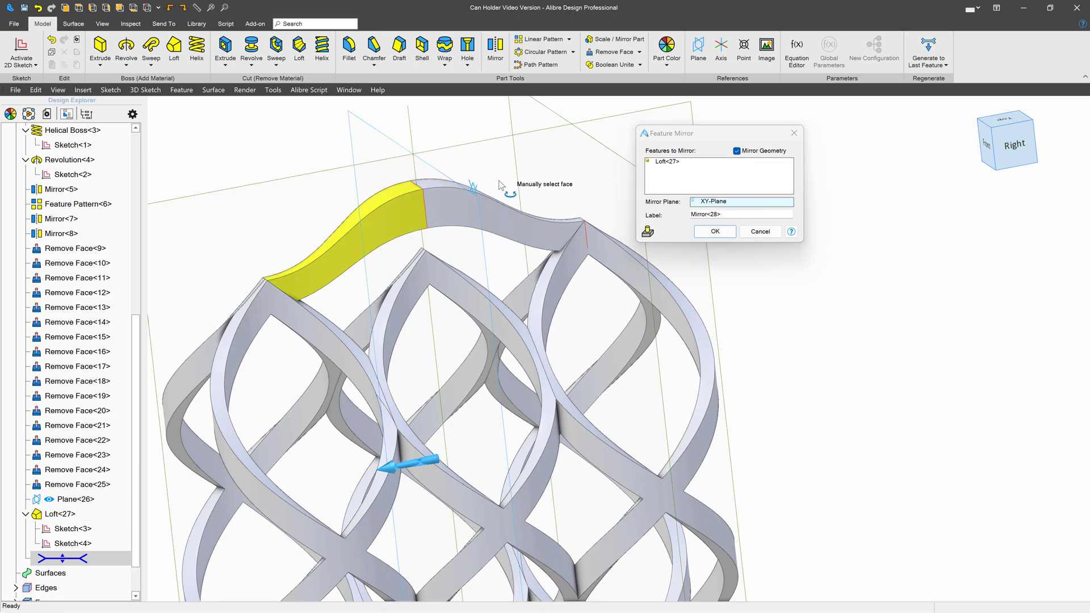
click(715, 232)
click(702, 227)
Examine the complete handle and the strip crossings along the holder's side
scroll(573, 152, down, 3)
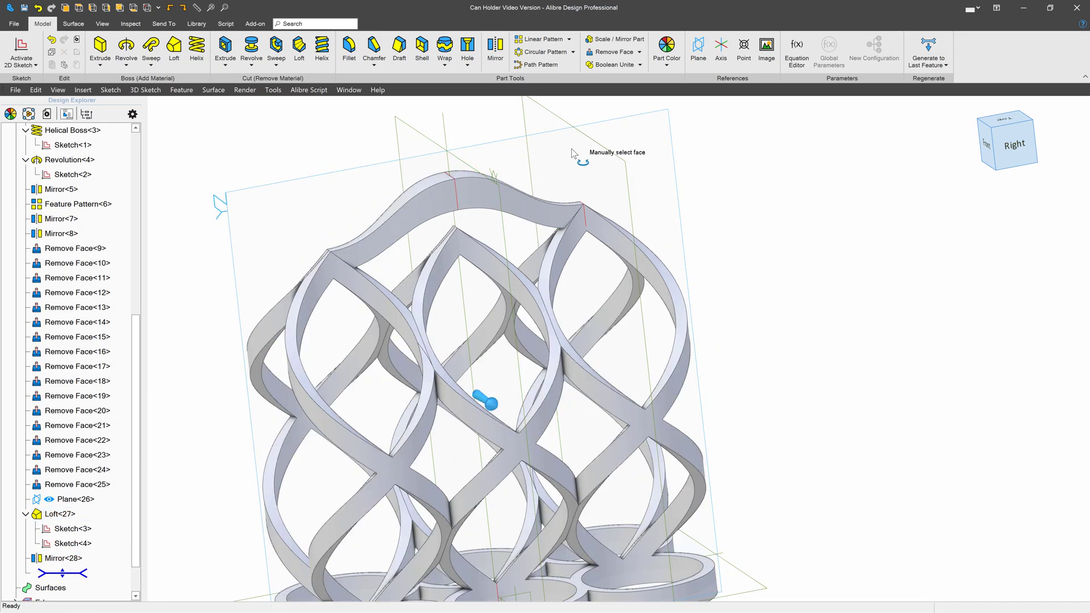
scroll(525, 243, up, 2)
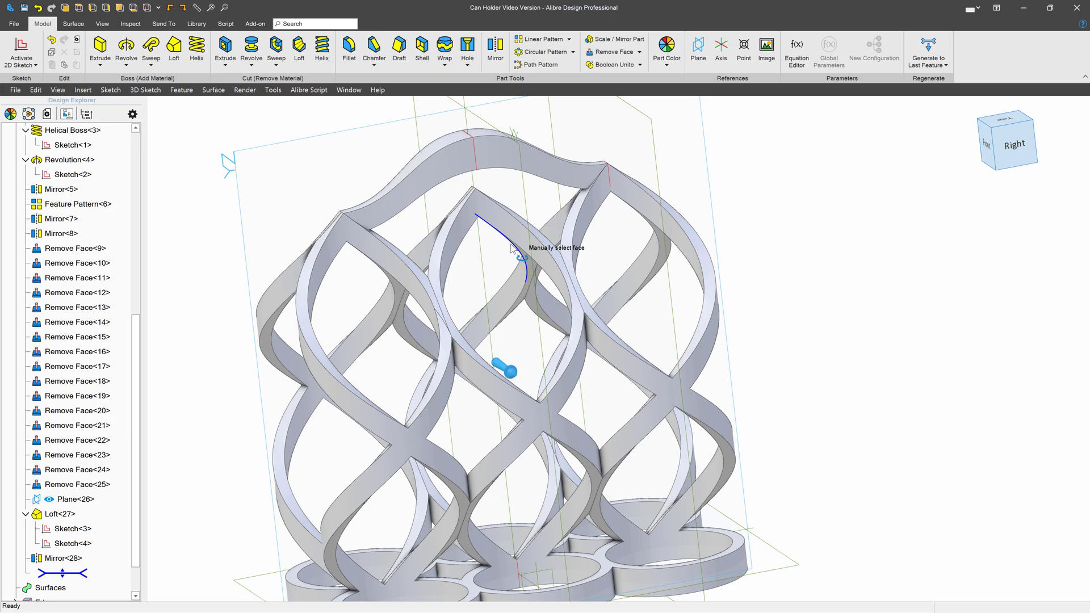
middle_drag(517, 372, 521, 357)
scroll(552, 352, up, 3)
middle_drag(574, 282, 569, 294)
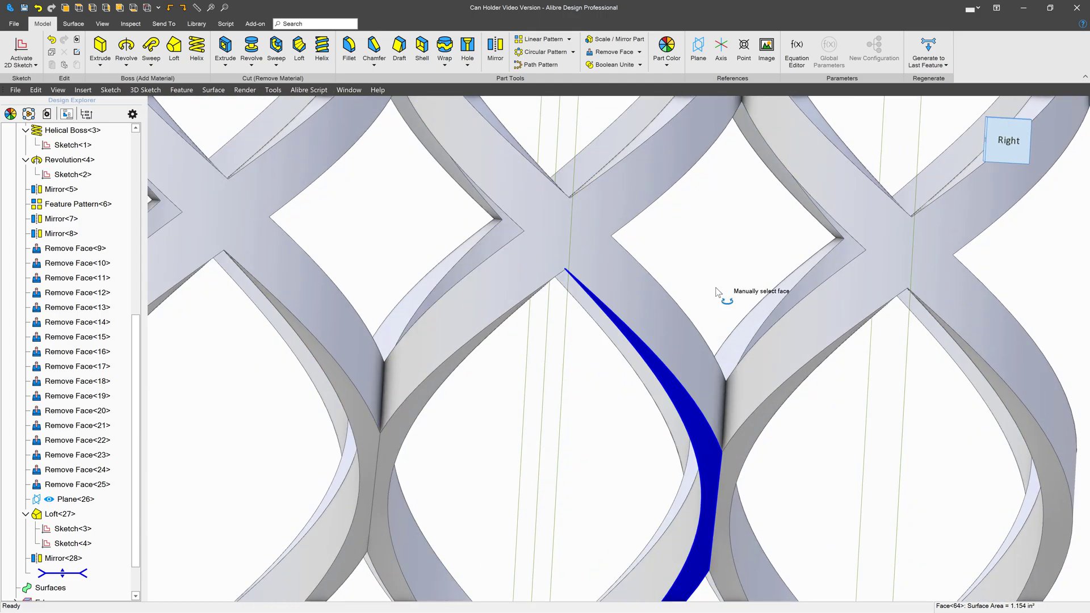
click(1005, 139)
scroll(624, 375, up, 5)
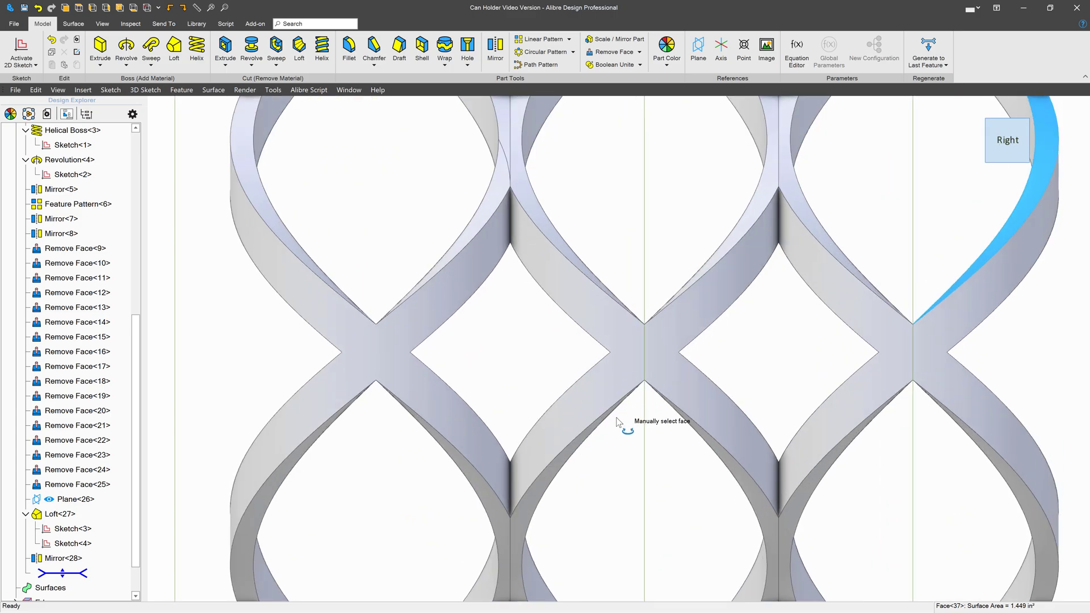
middle_drag(704, 420, 707, 408)
Try a 0.5 in constant-radius fillet on the inner corner edge below the middle strip crossing, removing the preselected face from the fillet entities
click(348, 54)
scroll(647, 402, up, 3)
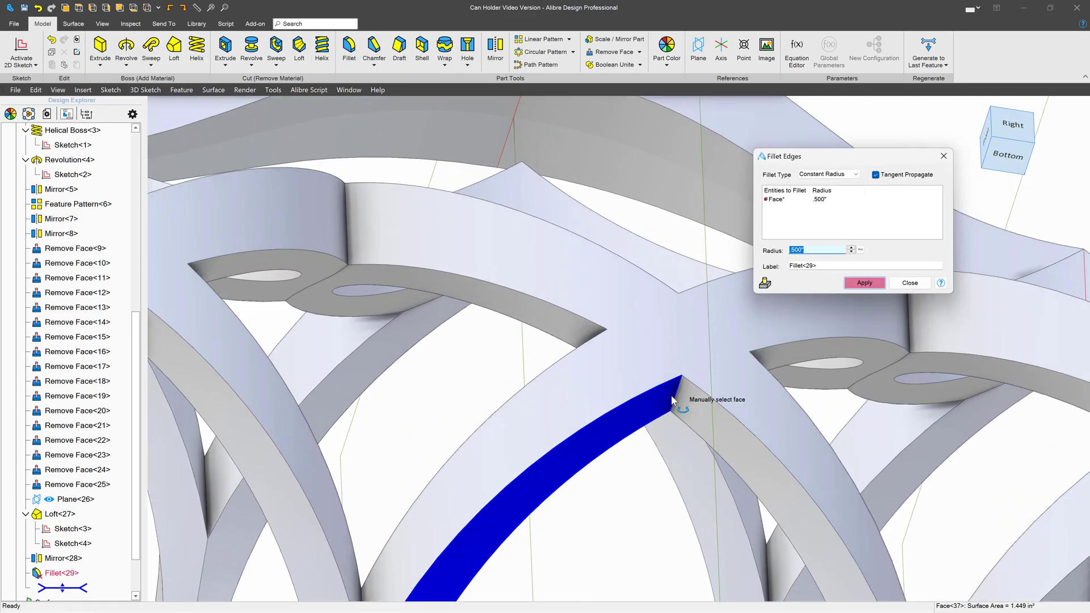
click(680, 400)
click(683, 403)
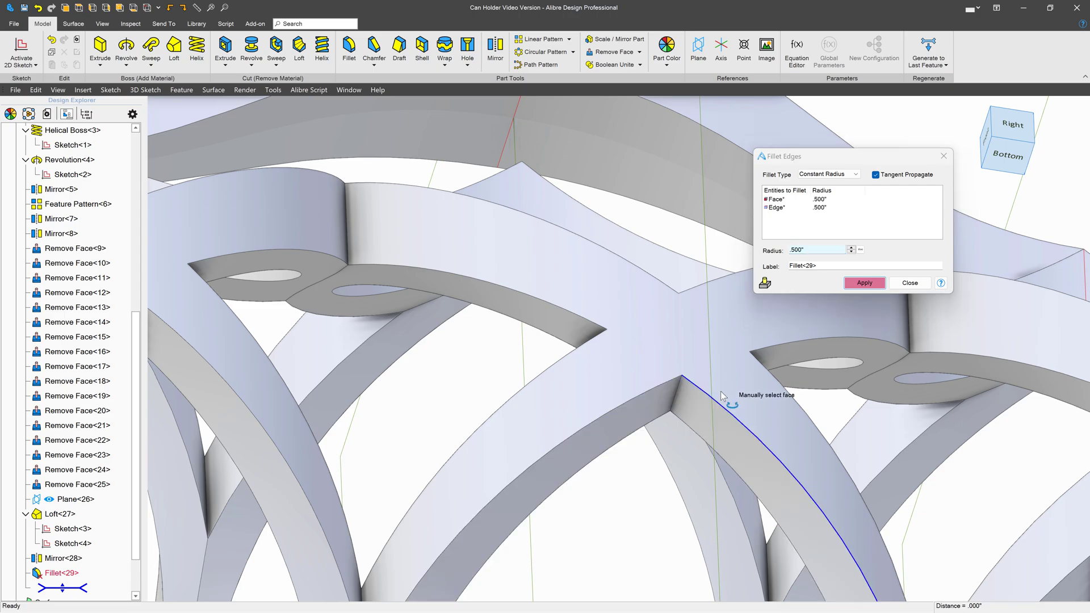
click(784, 201)
right_click(783, 201)
click(807, 228)
click(864, 284)
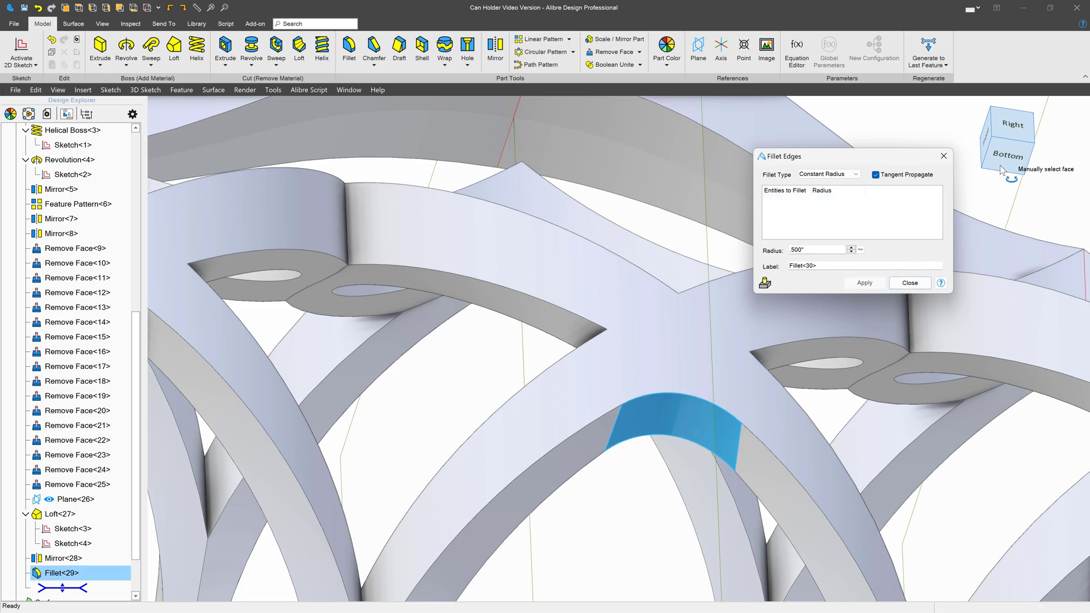
click(1013, 125)
scroll(622, 398, up, 5)
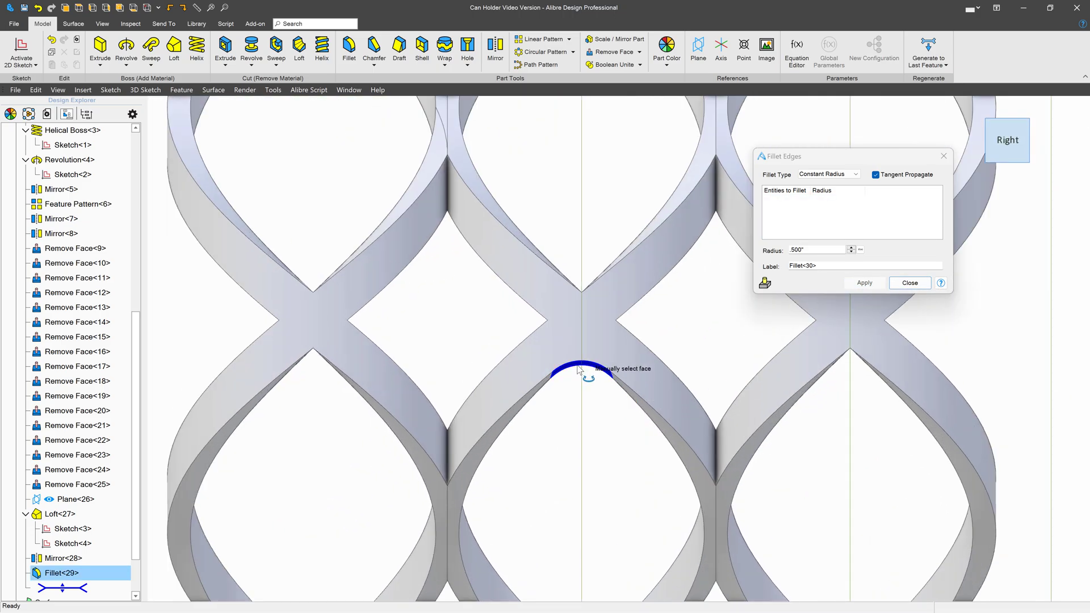
click(908, 283)
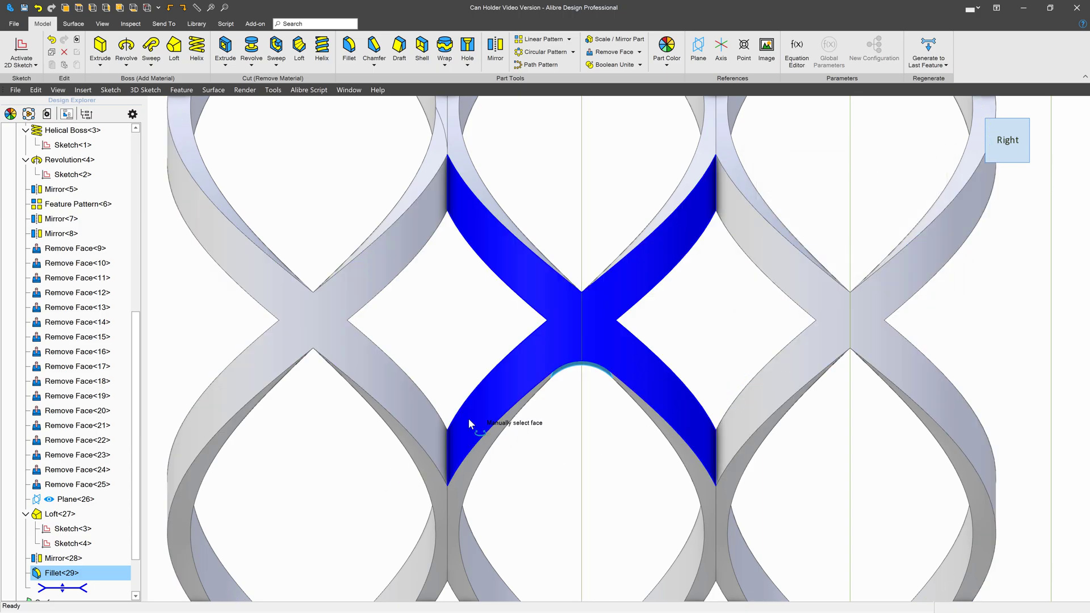
Delete the trial fillet below the middle strip crossing
scroll(492, 423, up, 4)
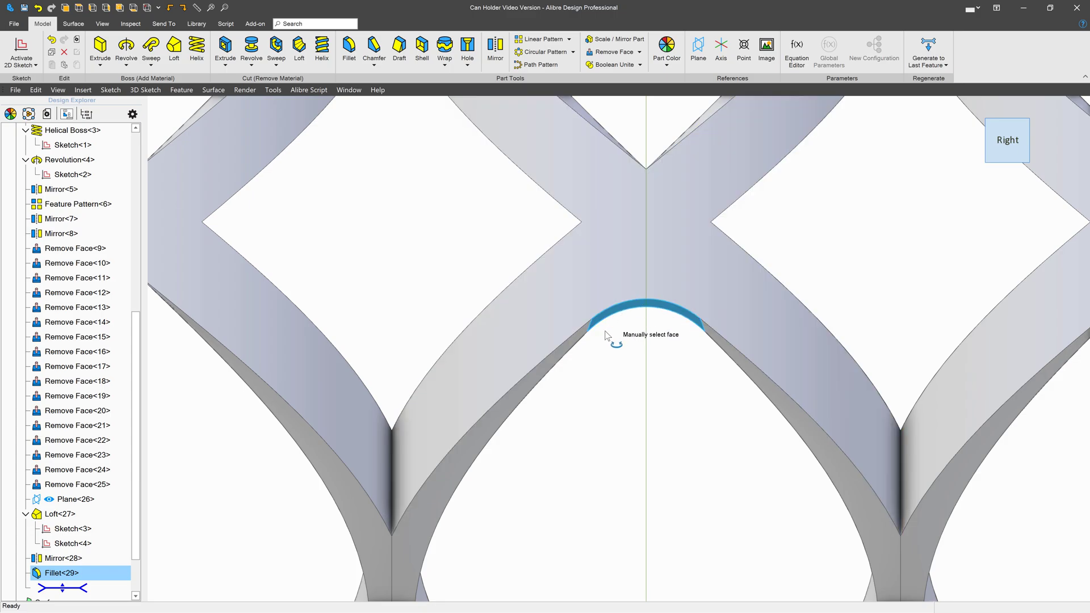
scroll(571, 376, down, 2)
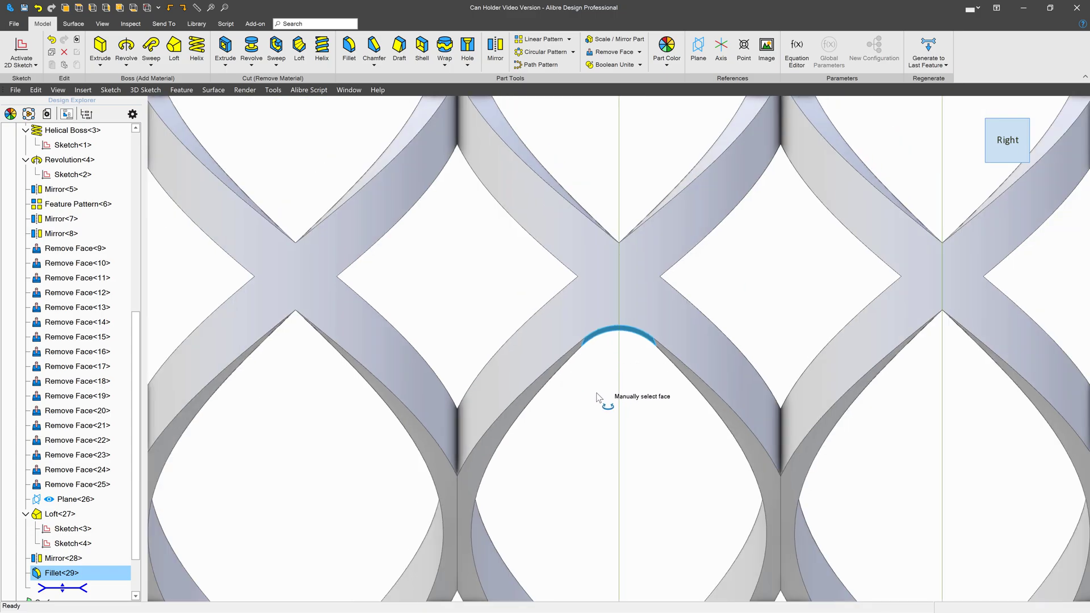
scroll(597, 398, down, 2)
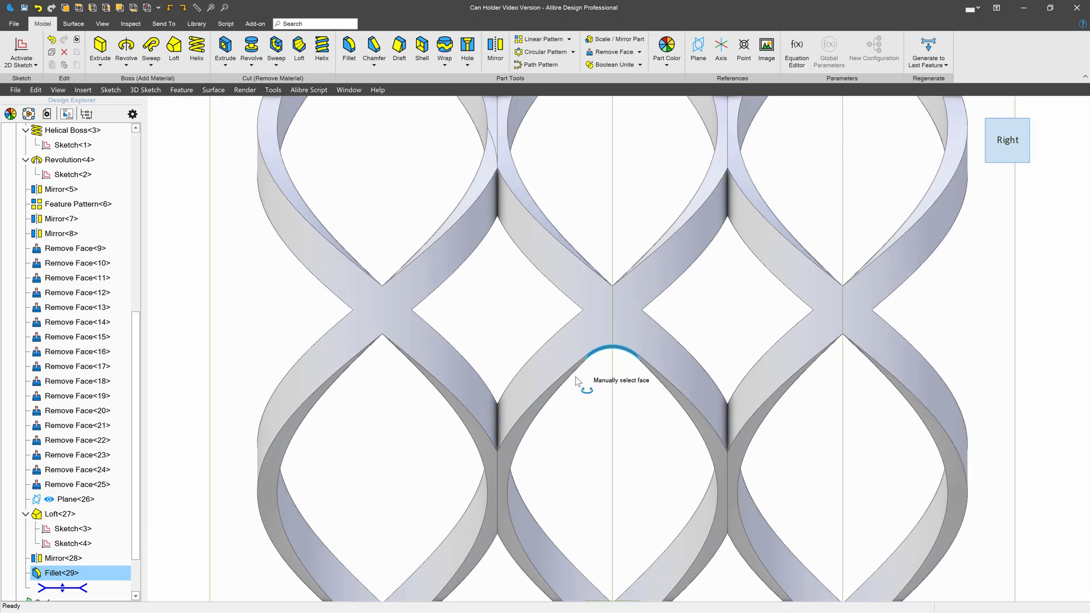
right_click(83, 570)
click(165, 532)
middle_drag(536, 331, 519, 330)
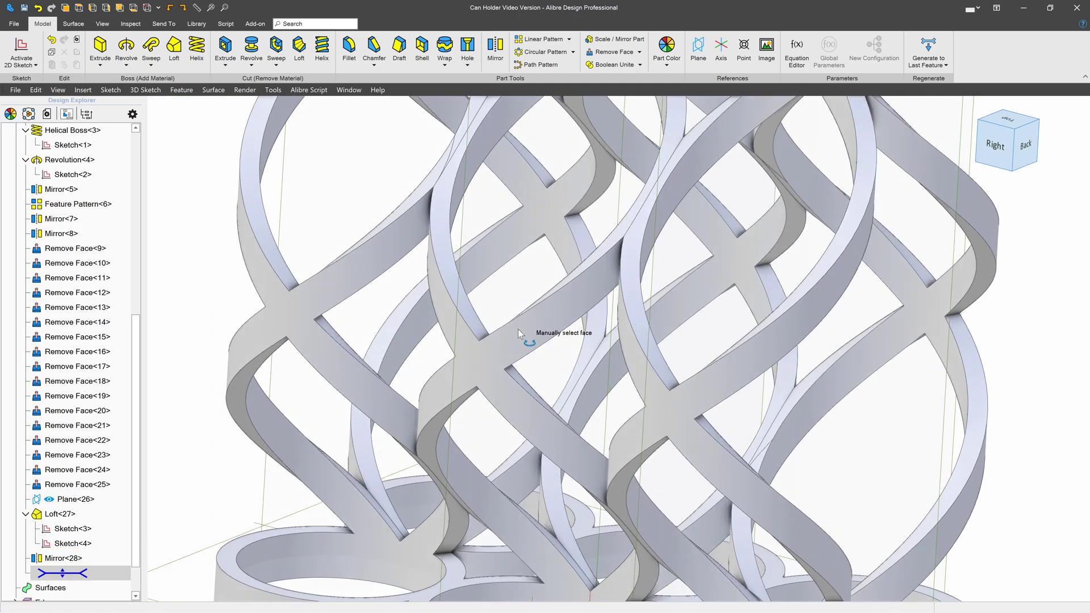
scroll(518, 334, down, 5)
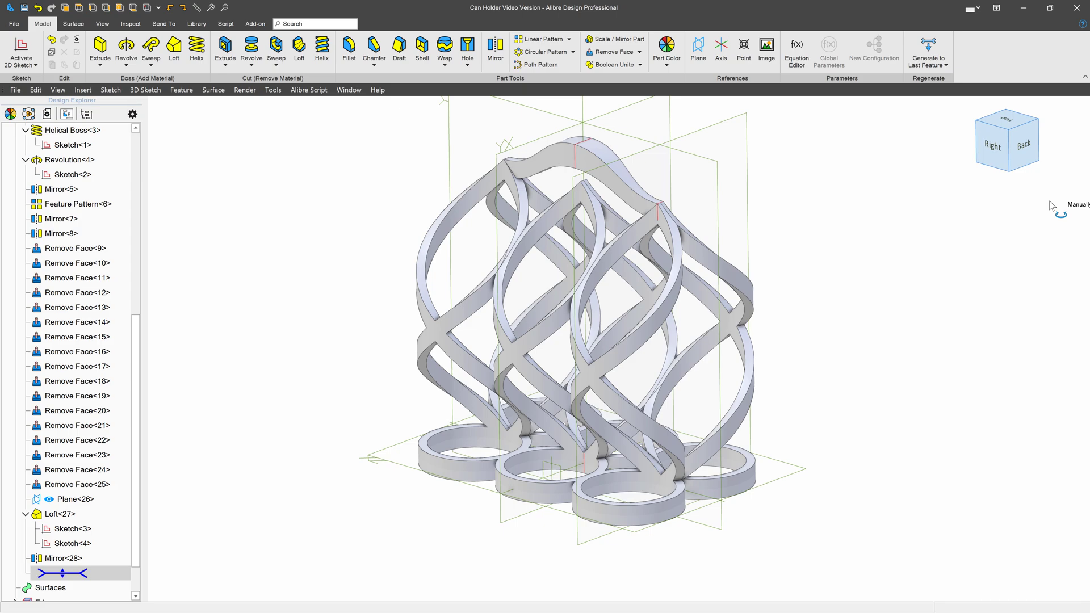